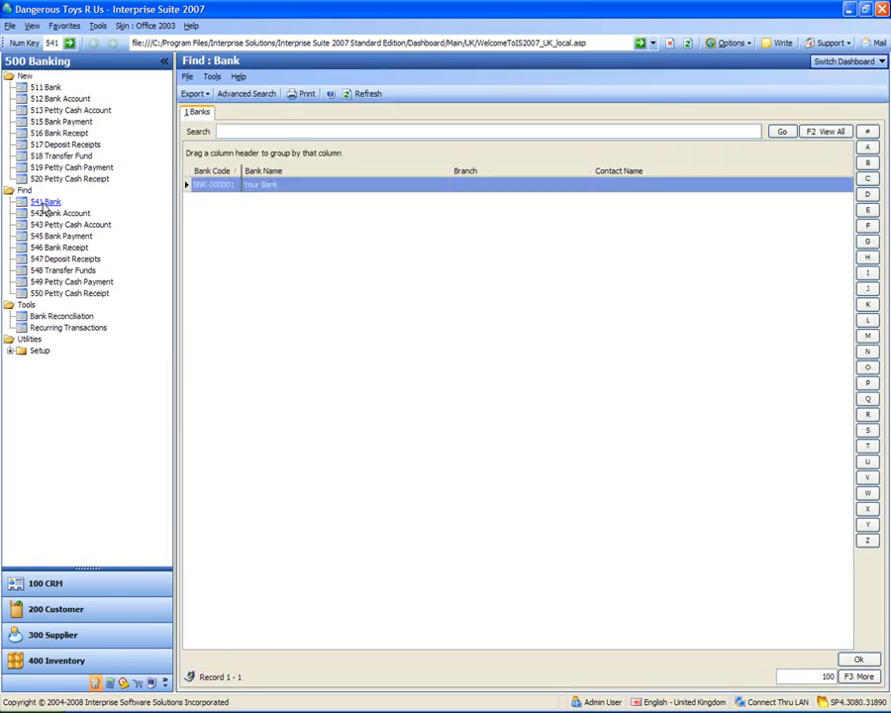
Open the existing bank's record and set its bank name to HSBC and branch to Manchester
click(218, 188)
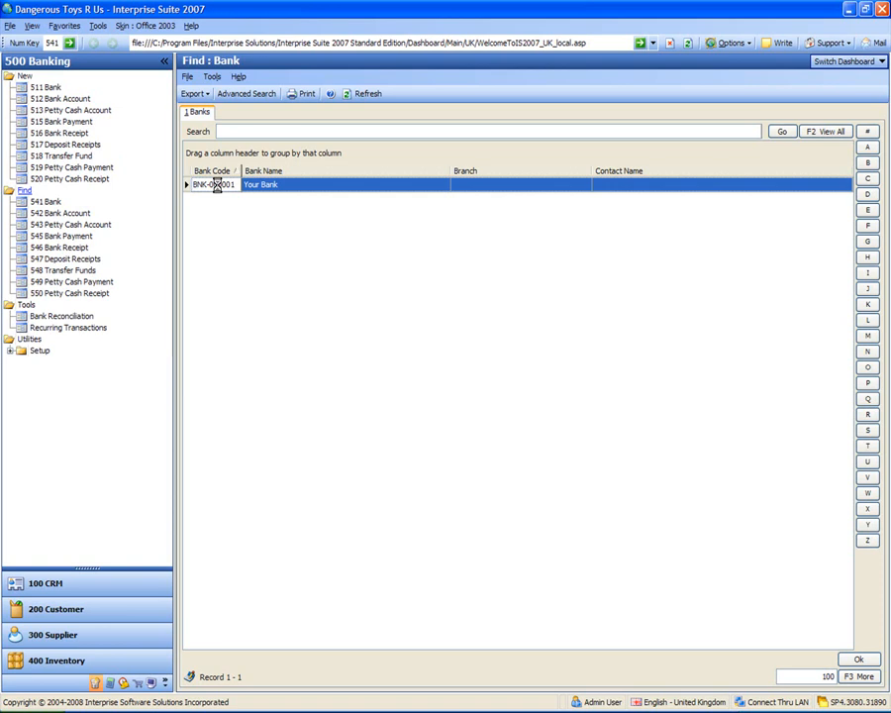
double_click(217, 186)
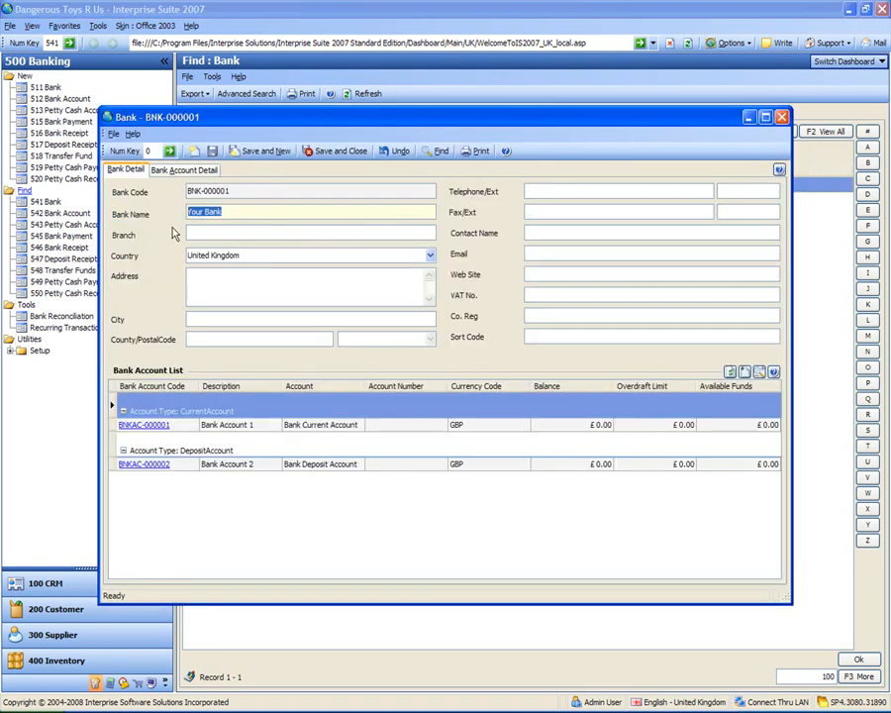
text(HSBC)
key(Tab)
text(Ma)
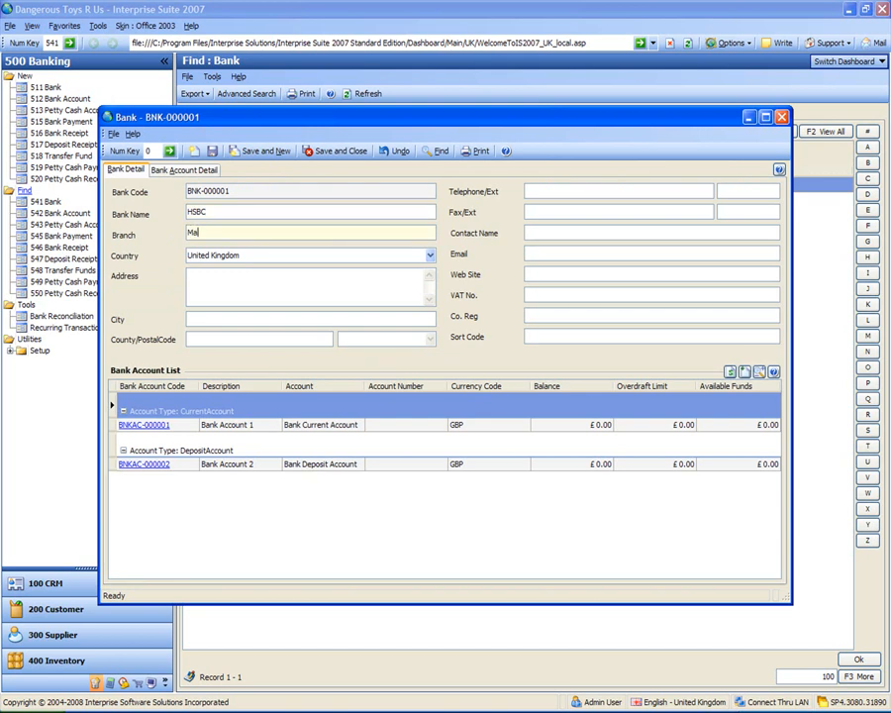
text(nchester)
key(Tab)
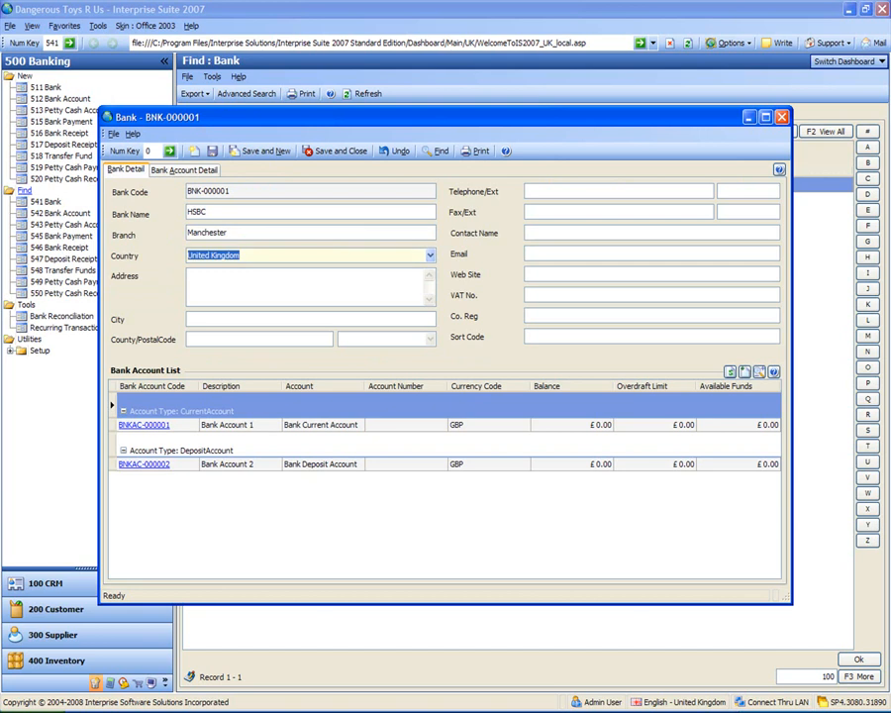
Fill in the bank's street address, city, county and postal code, keeping the country as United Kingdom
key(Tab)
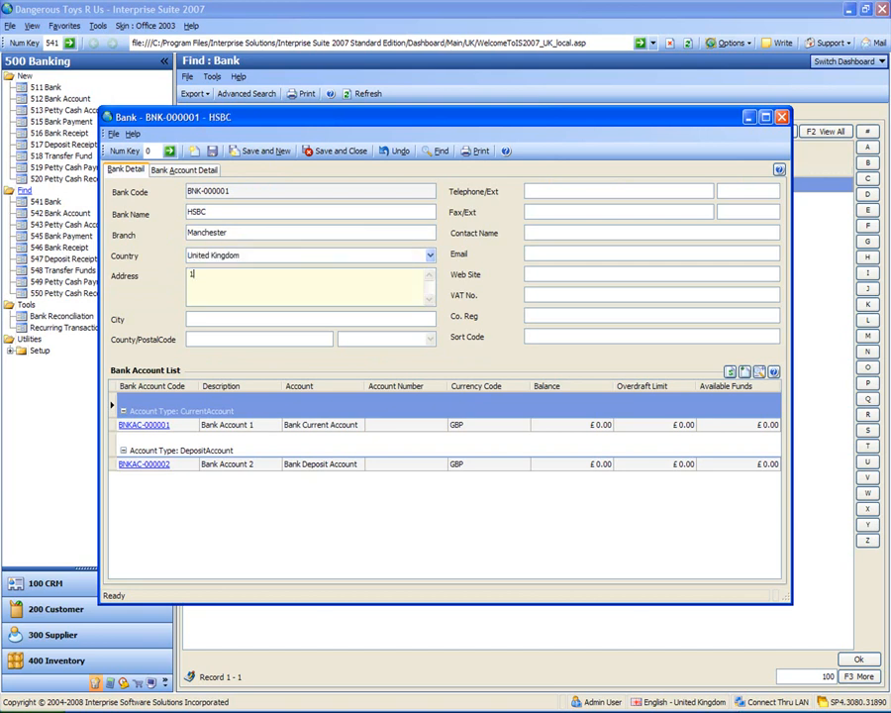
key(Tab)
key(Tab)
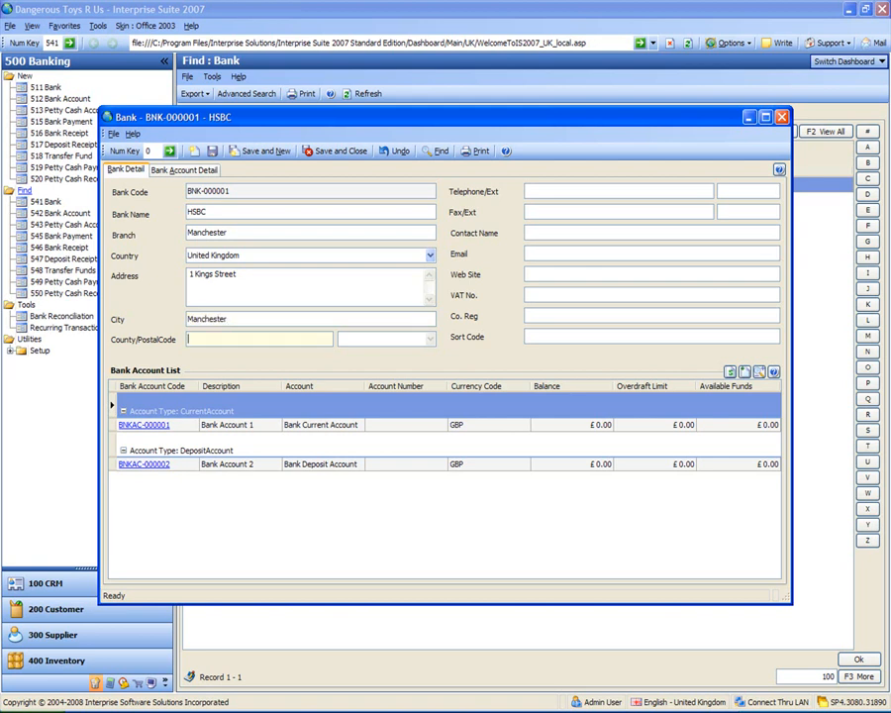
key(Tab)
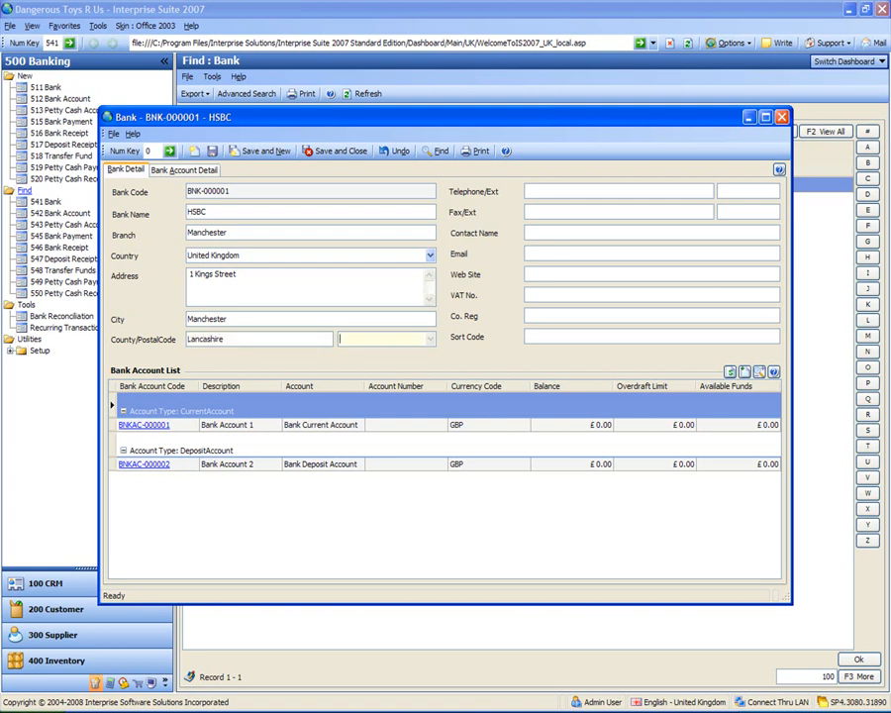
Enter the bank's telephone and fax numbers, leaving the telephone extension blank
key(Tab)
key(Tab)
key(Tab)
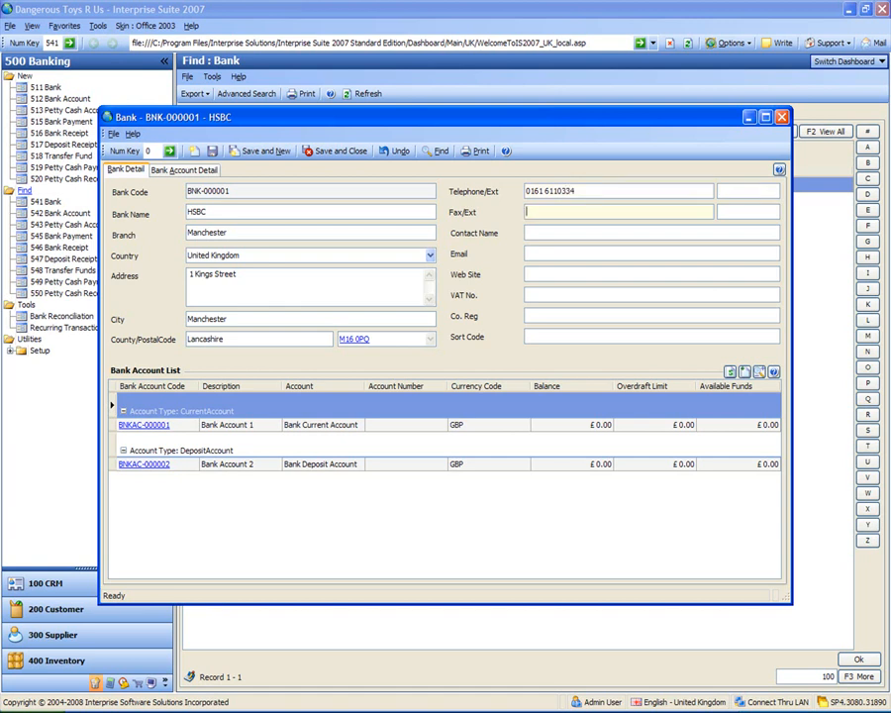
key(Tab)
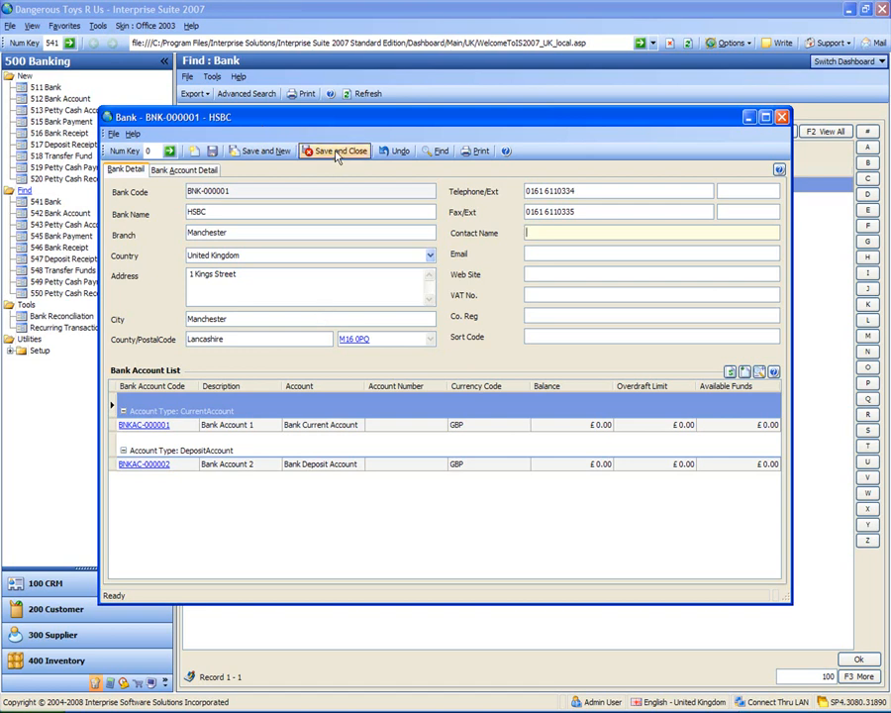
Enter the bank's sort code, then save and close the record and refresh the bank list
click(543, 334)
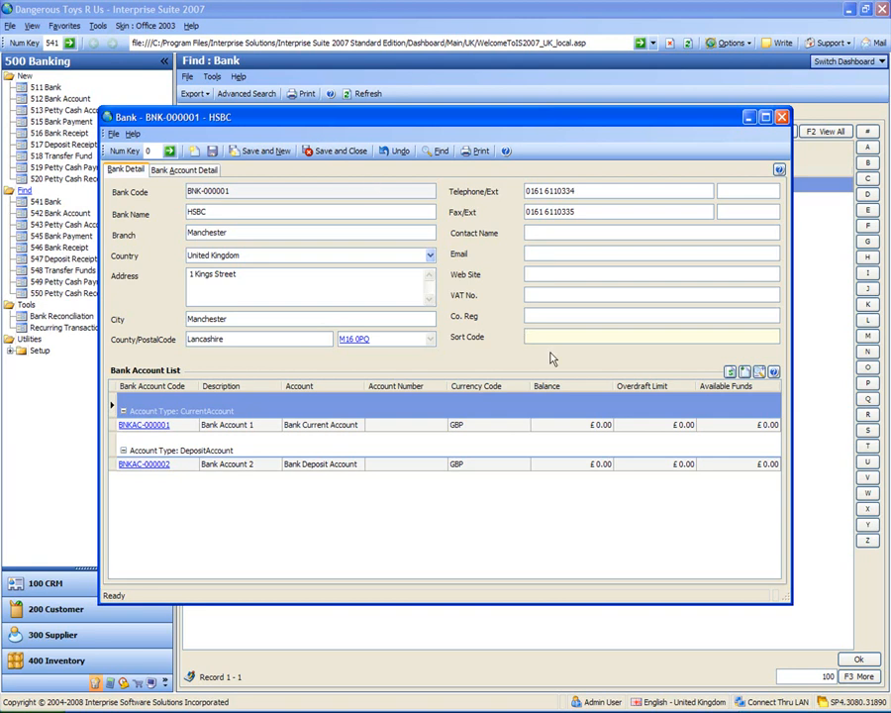
text(40 56 78)
click(357, 157)
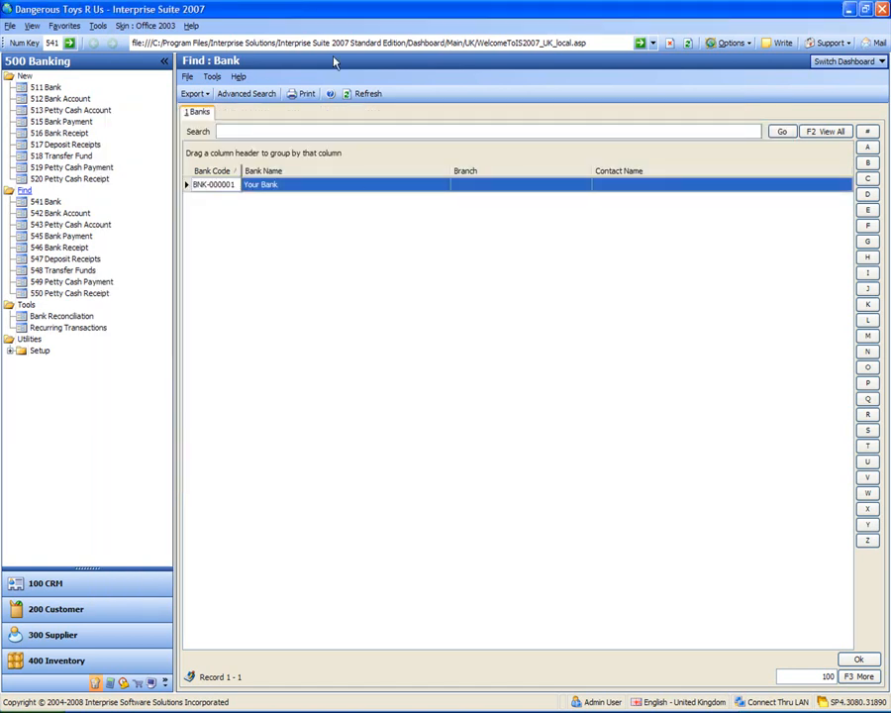
click(360, 93)
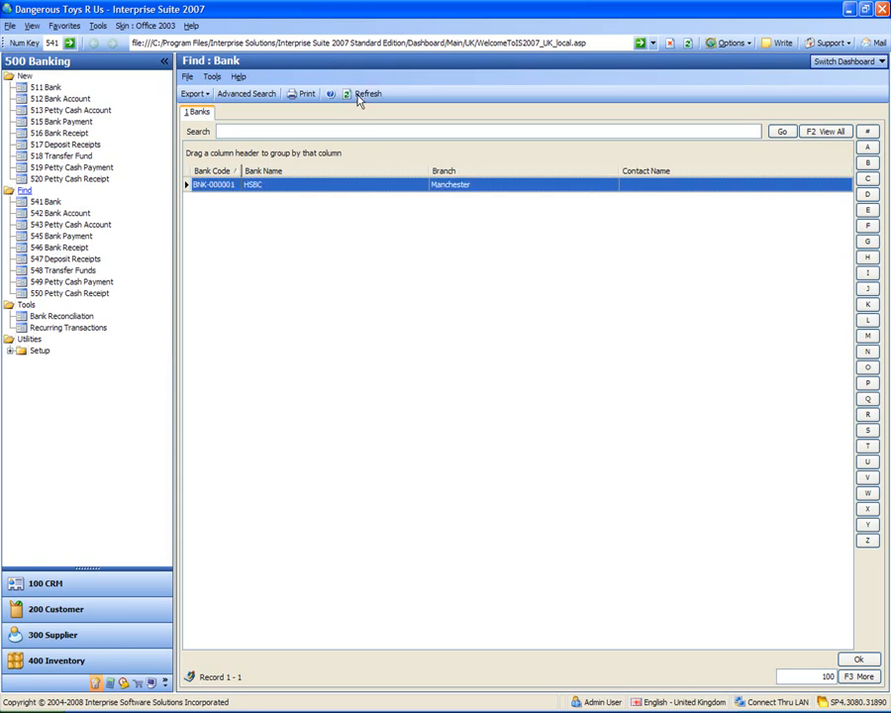
Check the updated HSBC entry, reopen its record to review the current and deposit accounts listed, and close it
click(291, 185)
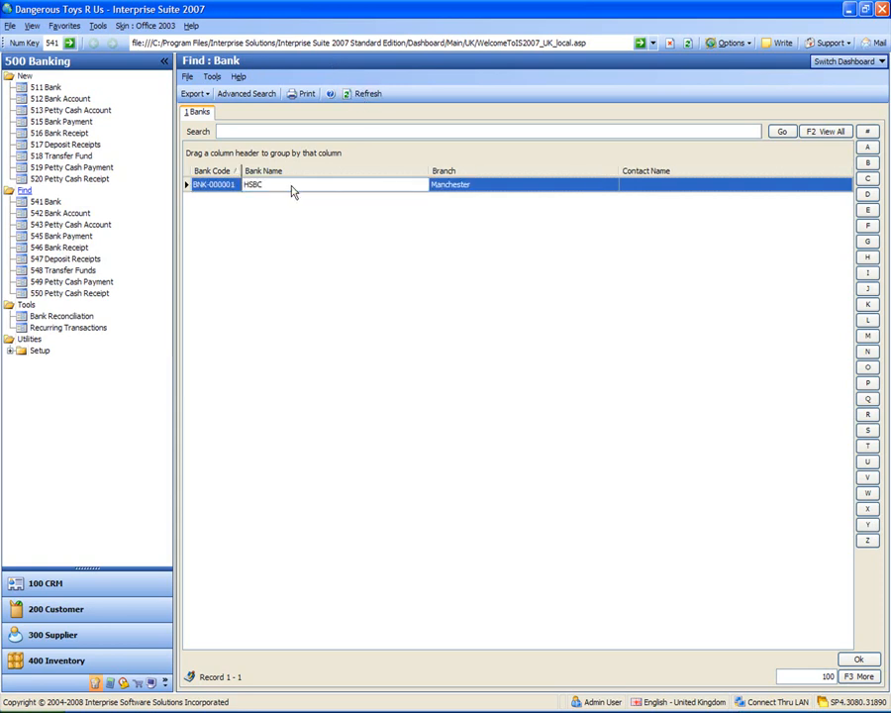
click(452, 186)
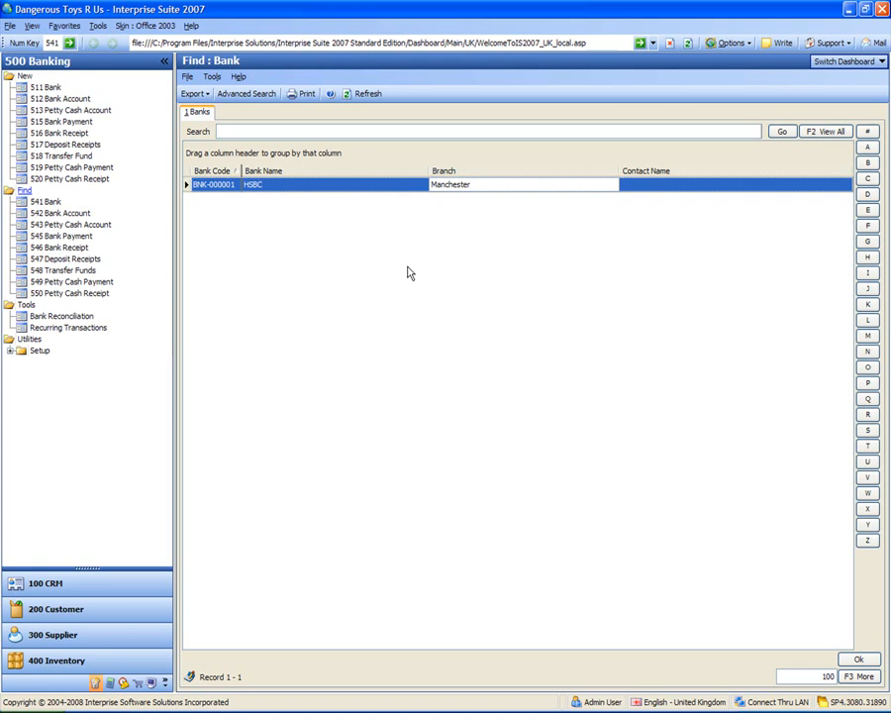
click(213, 184)
double_click(214, 184)
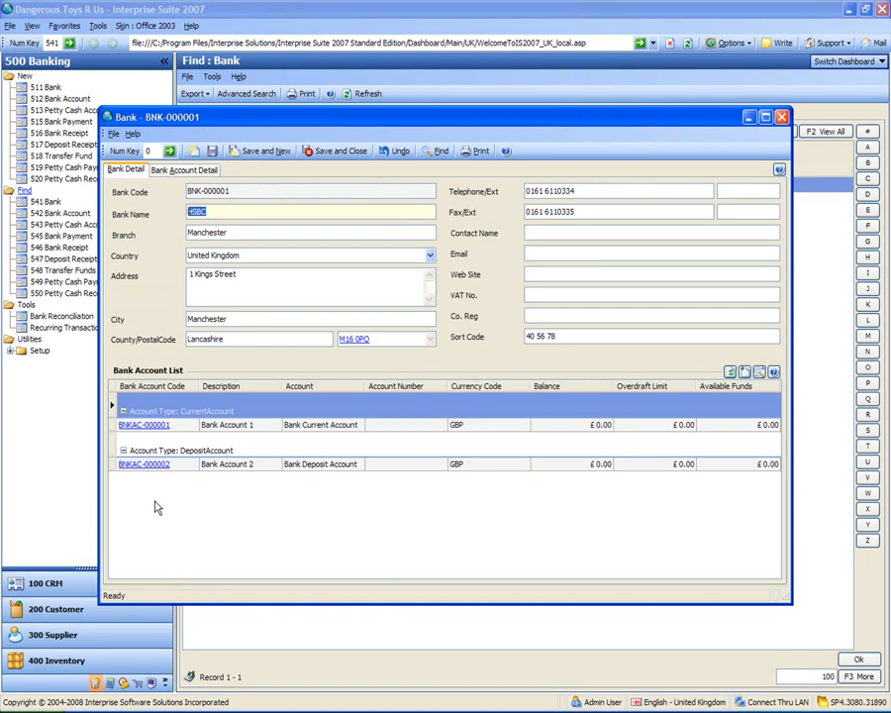
click(144, 425)
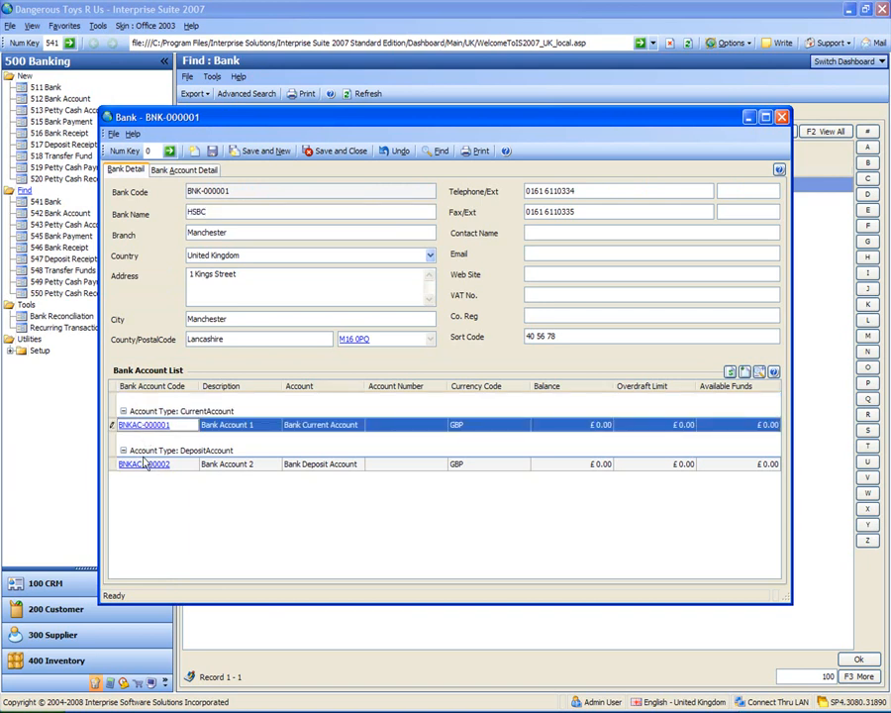
click(144, 465)
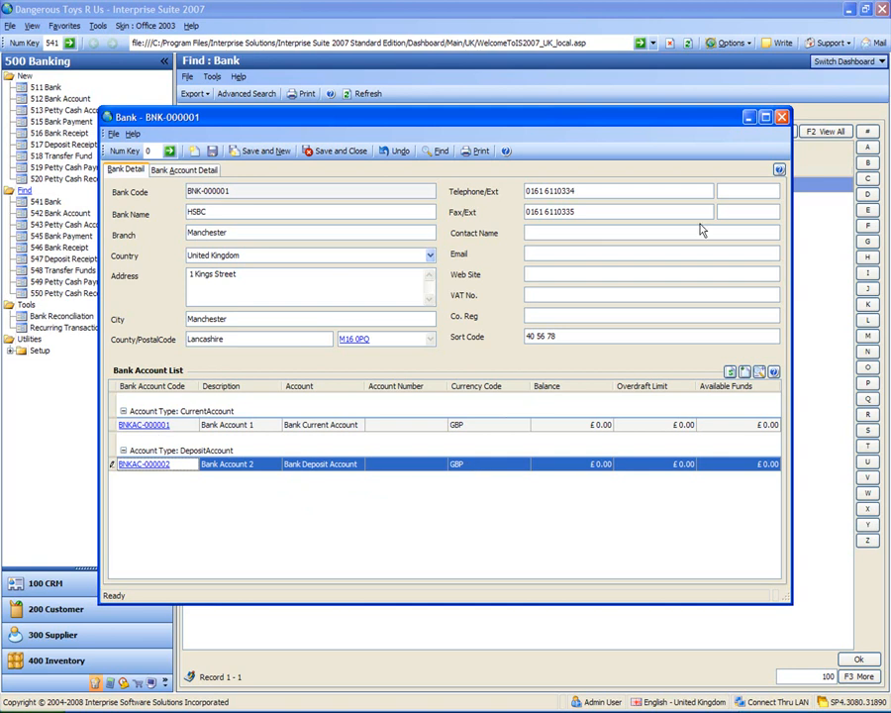
click(781, 117)
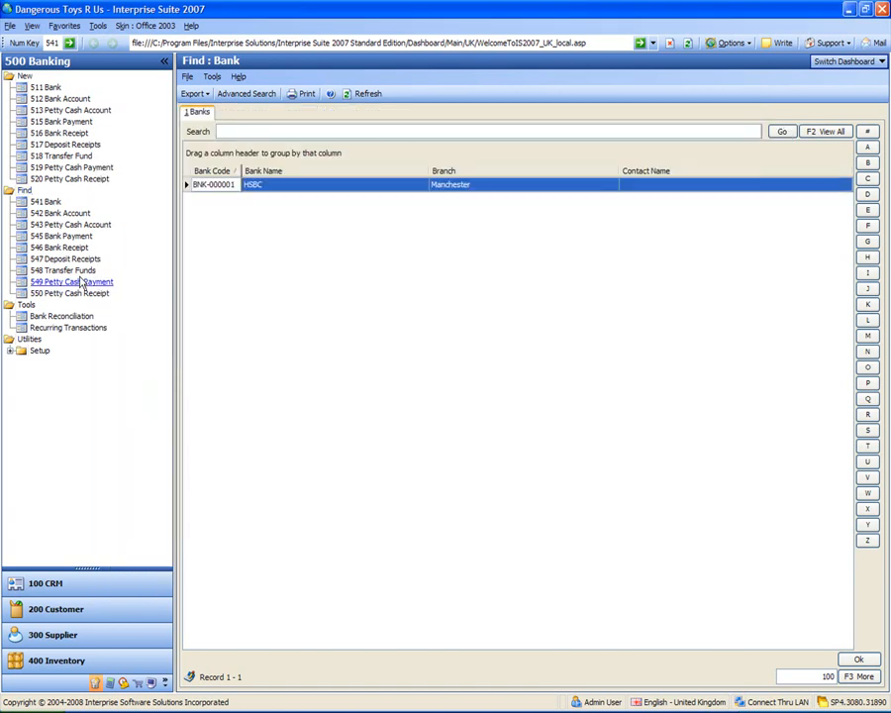
Find the bank accounts, open the existing current account and set its description to HSBC Current Account
click(56, 213)
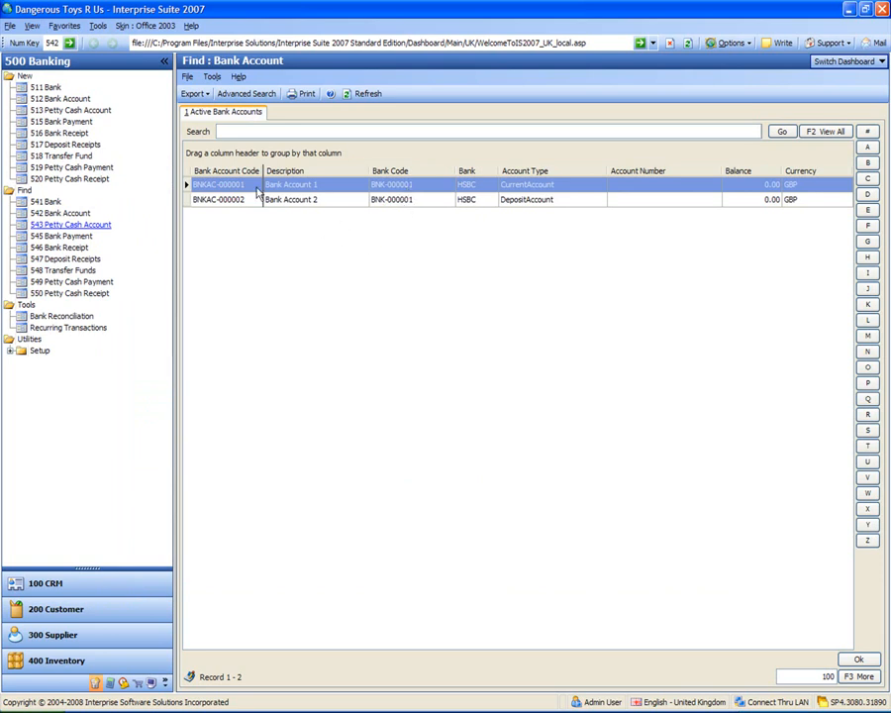
click(220, 185)
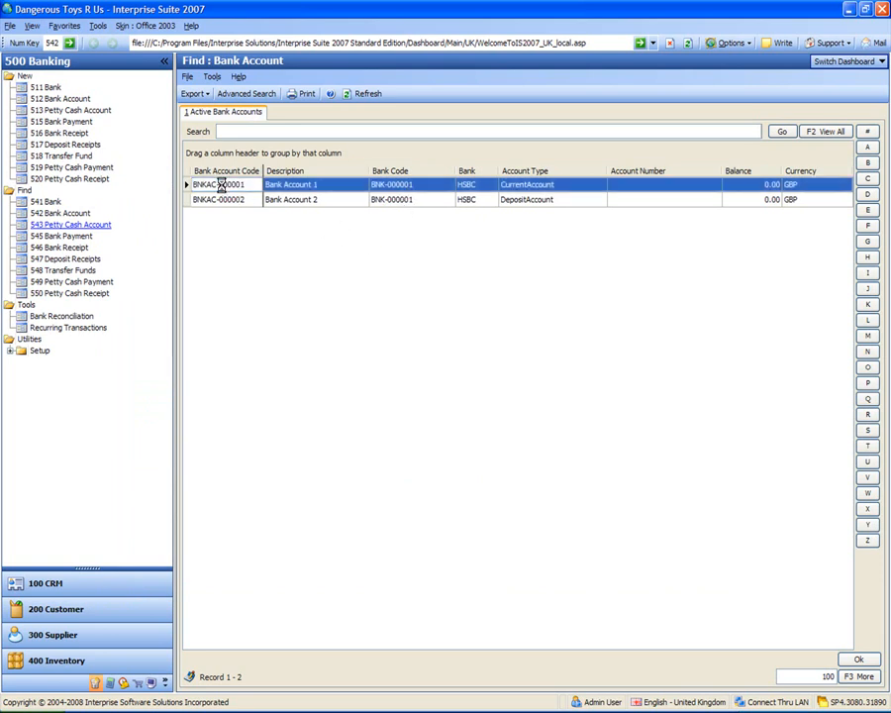
double_click(219, 185)
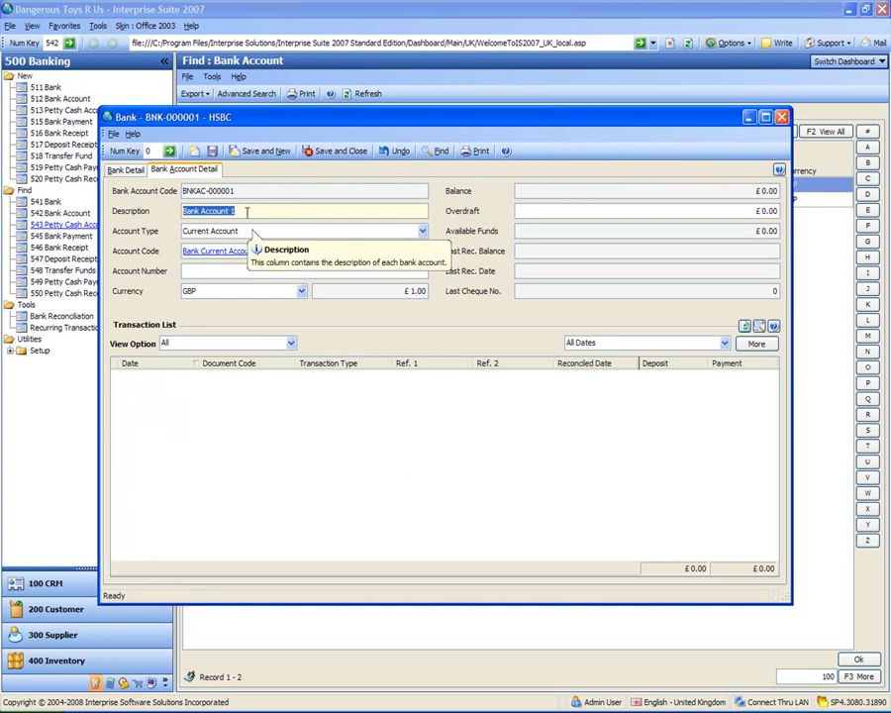
text(HSBC )
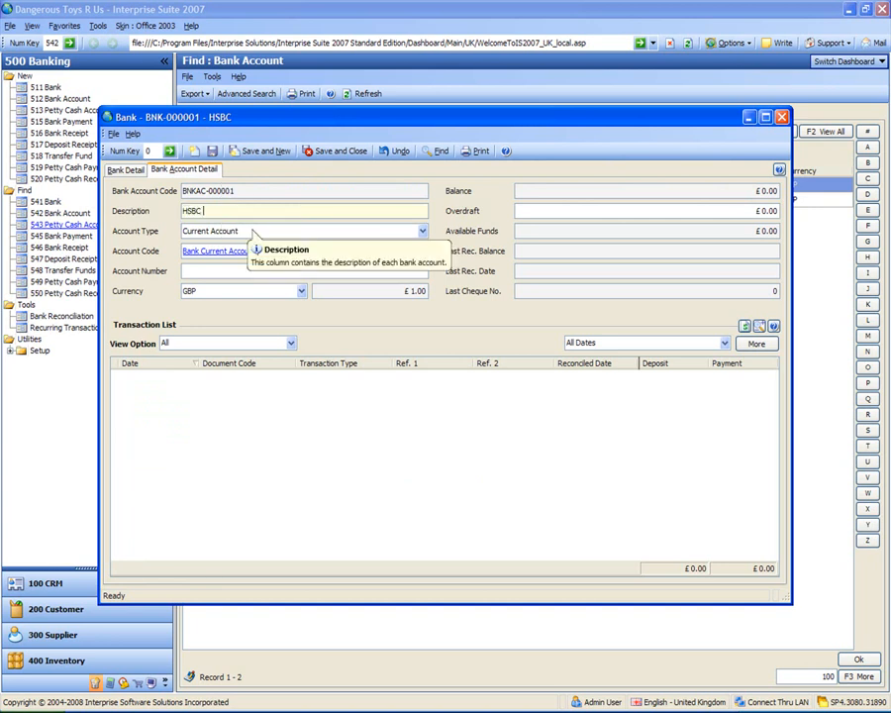
text(Currebt)
key(BackSpace)
key(BackSpace)
text(nt Ac)
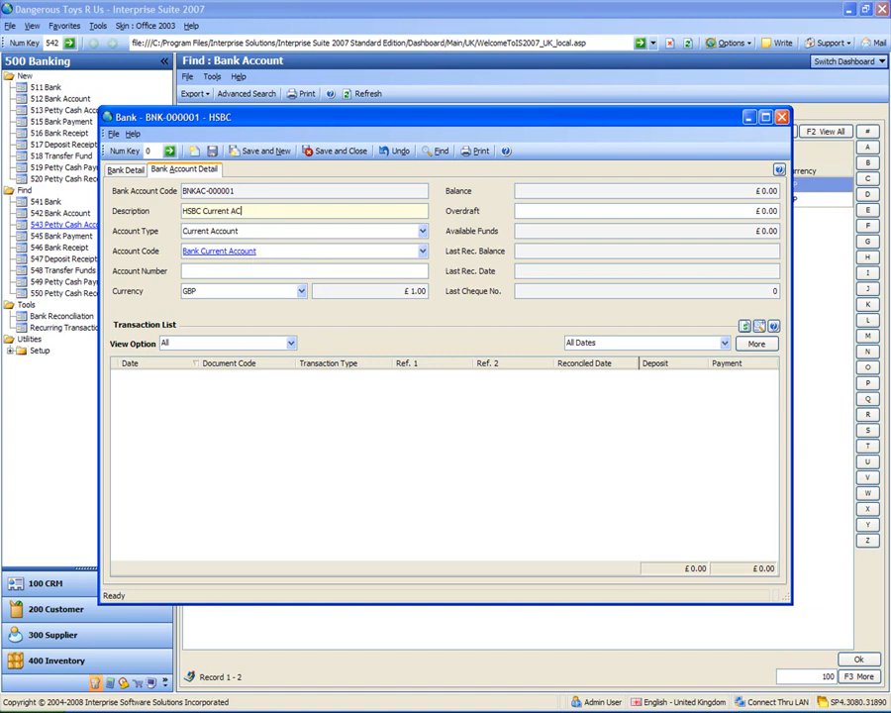
text(count)
key(Tab)
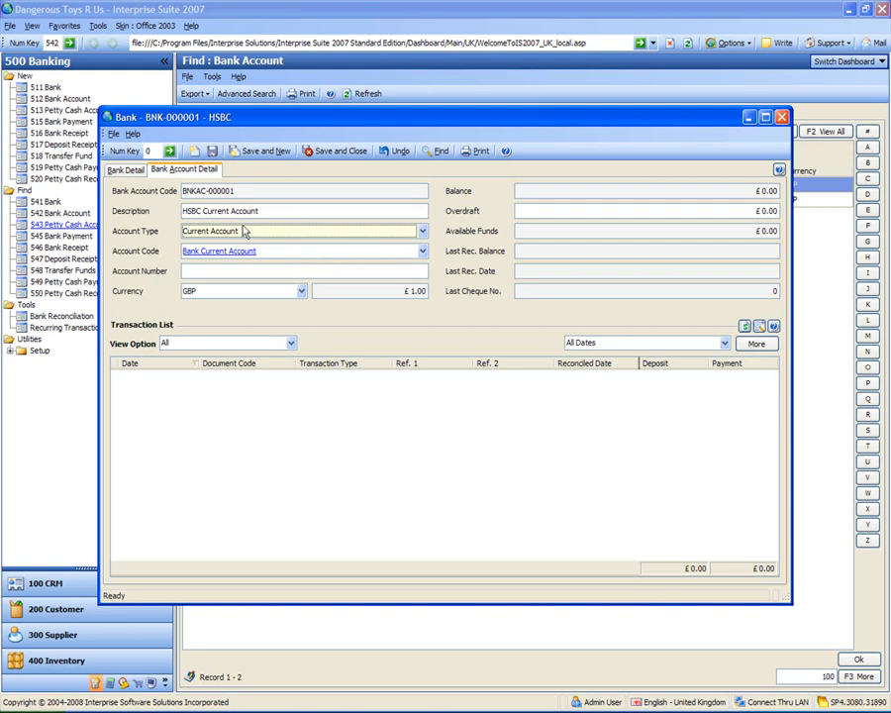
Enter the current account's account number, keeping its type and account code, then save and close the record
key(Tab)
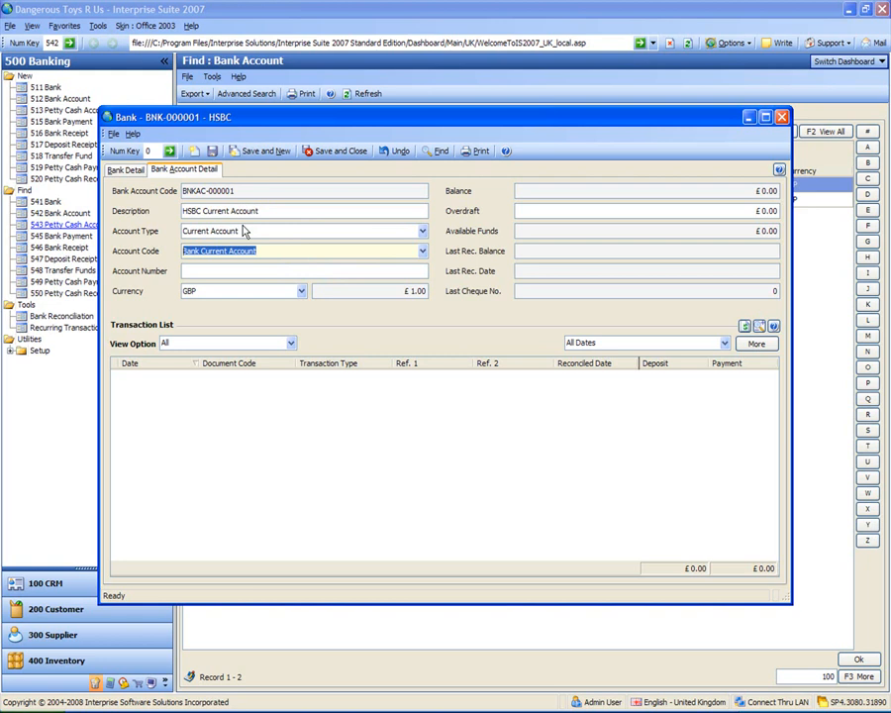
key(Tab)
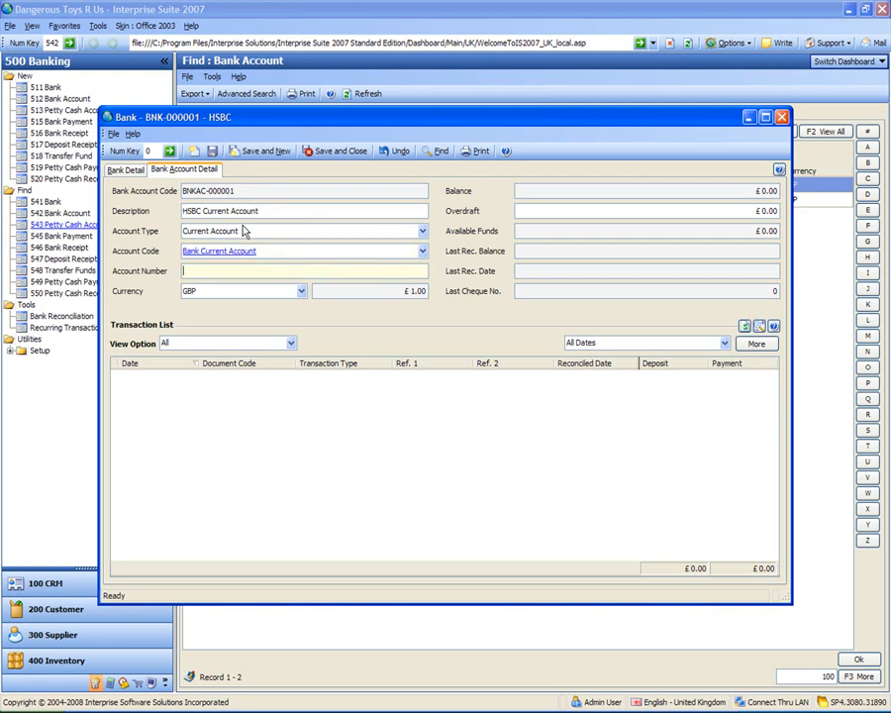
key(Tab)
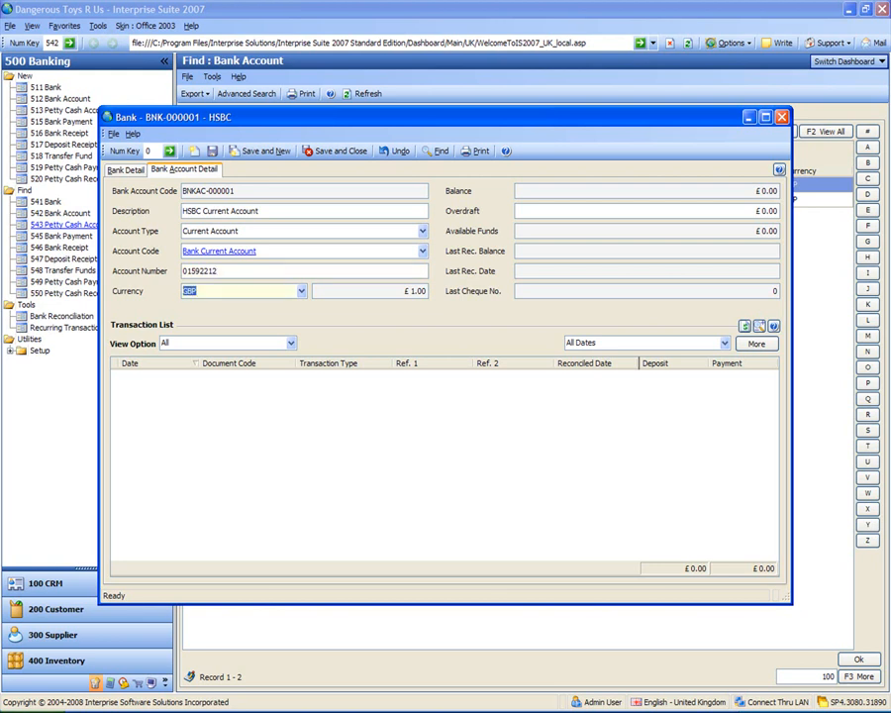
click(416, 431)
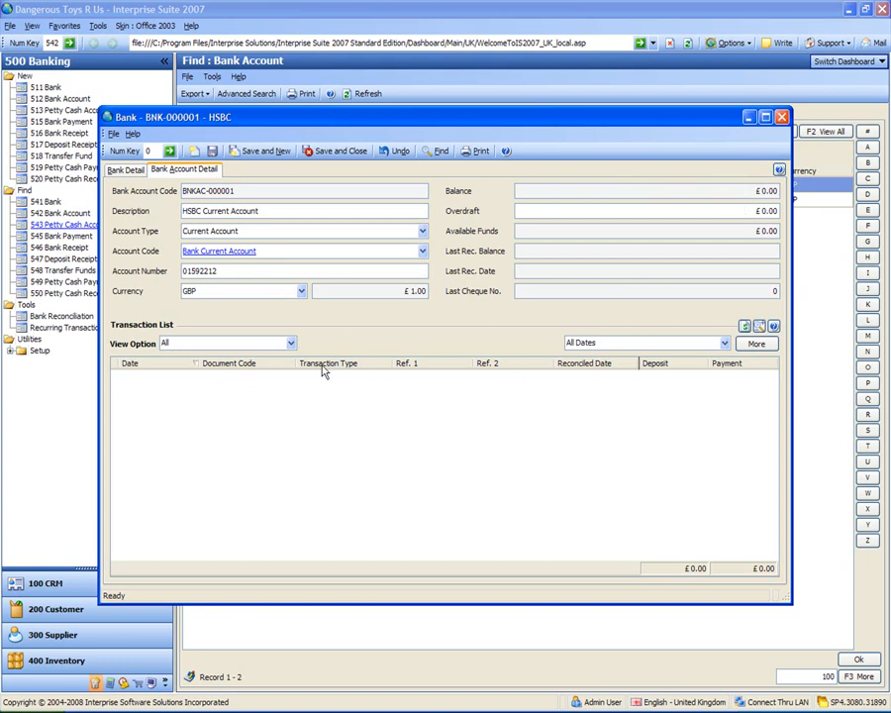
click(328, 152)
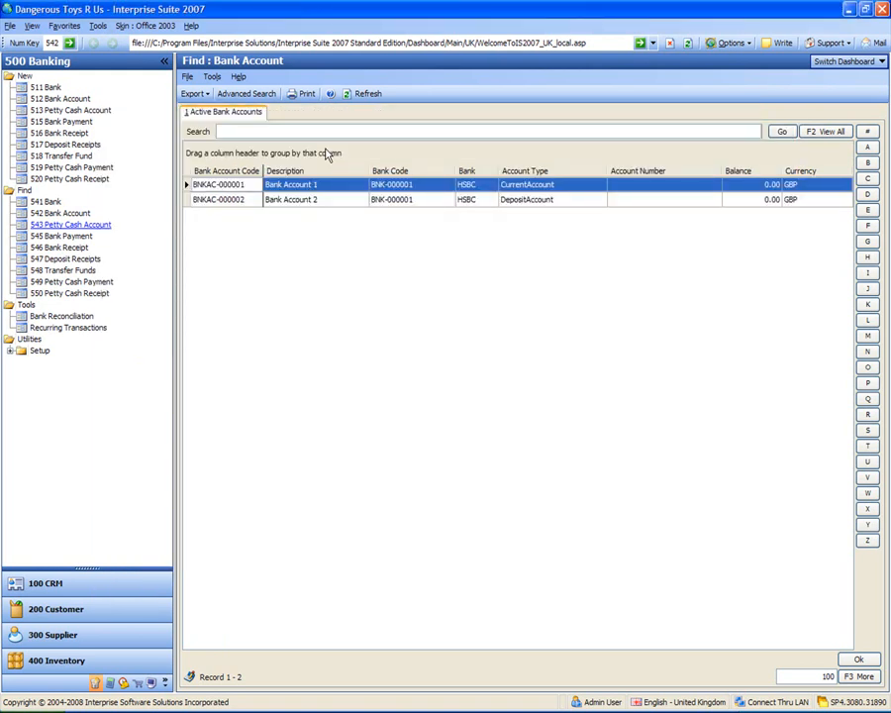
Open the deposit account, set its description to HSBC Euro Current Account and its account type to Current Account
double_click(234, 199)
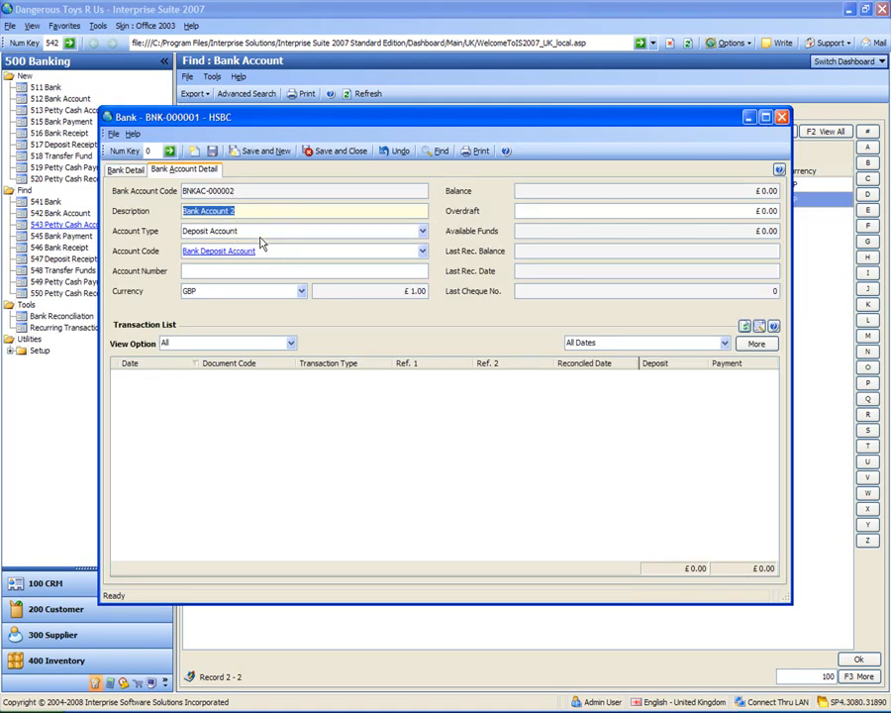
text(H)
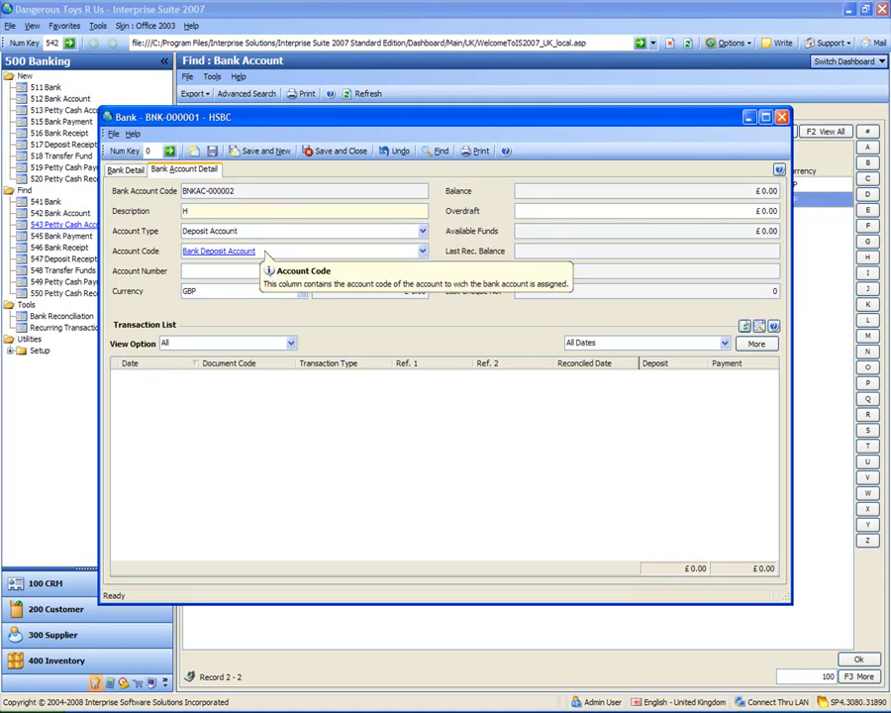
text(SBC Euro)
text(Account)
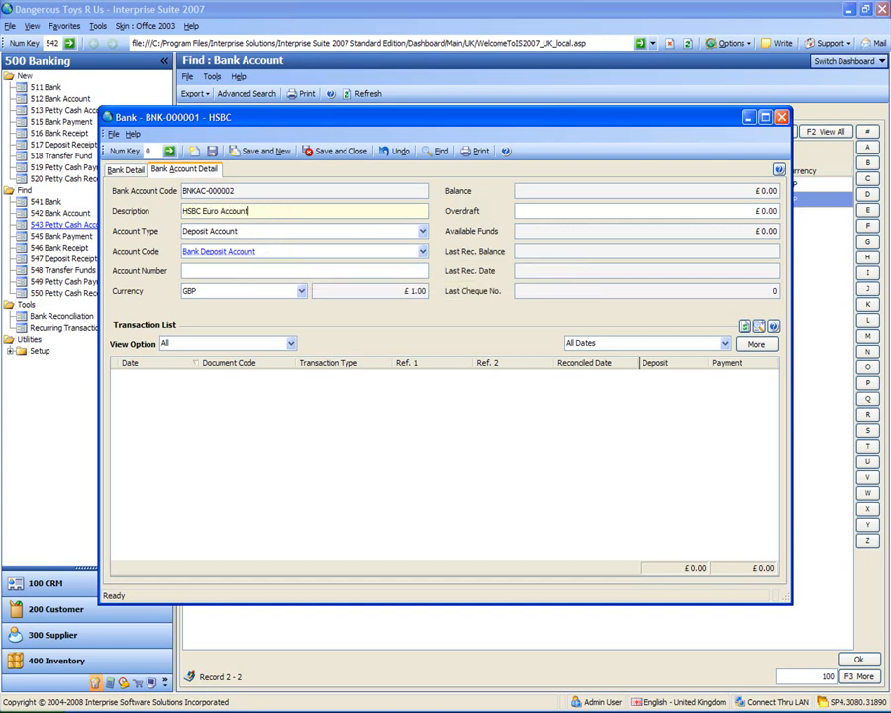
click(216, 211)
text(Current)
key(Tab)
key(c)
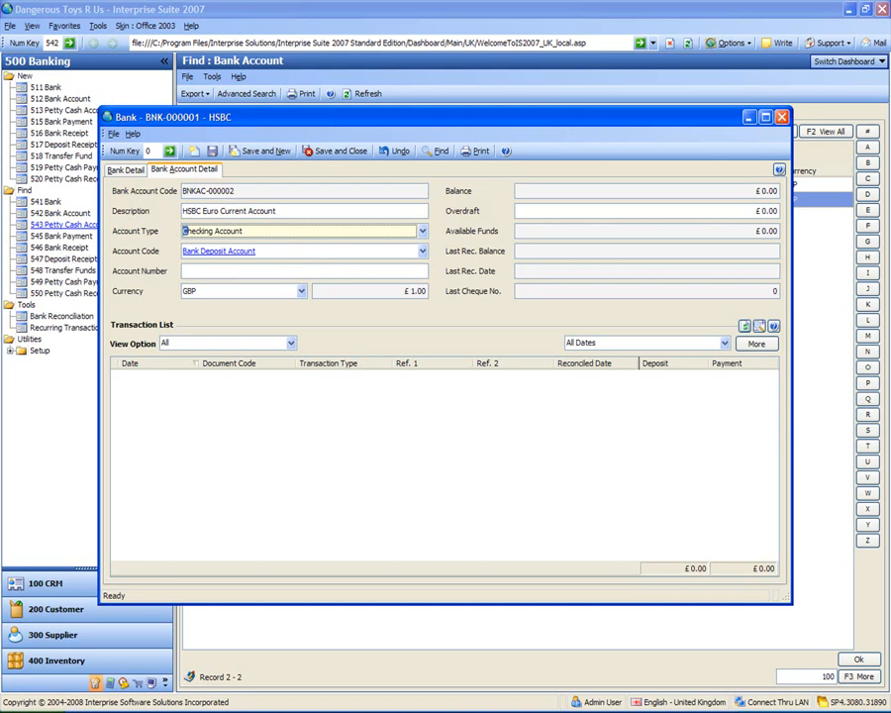
key(u)
Enter the account number for the euro account, keeping Bank Deposit Account as its account code
key(Tab)
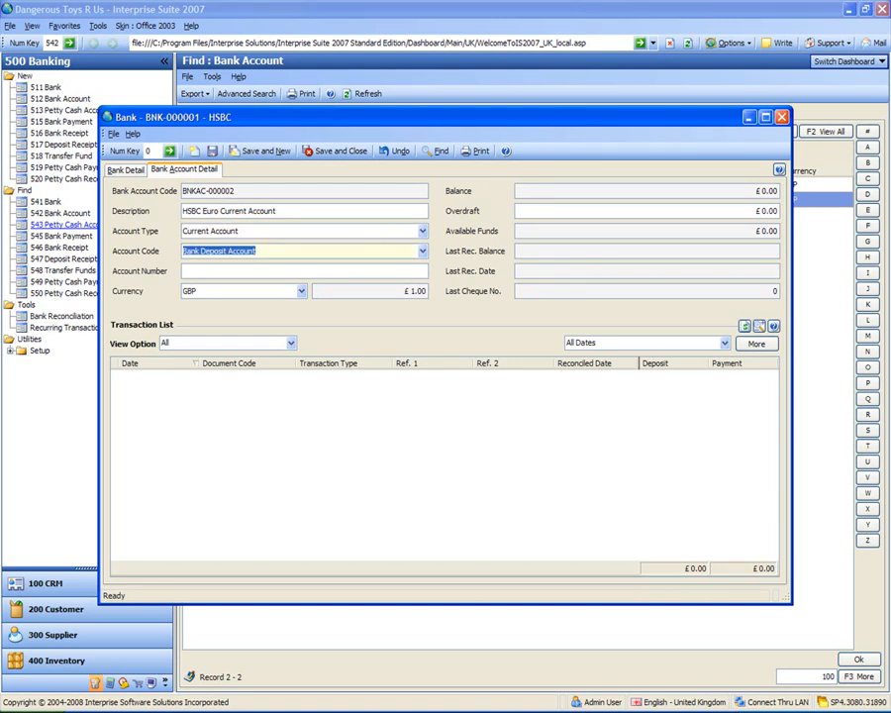
click(267, 270)
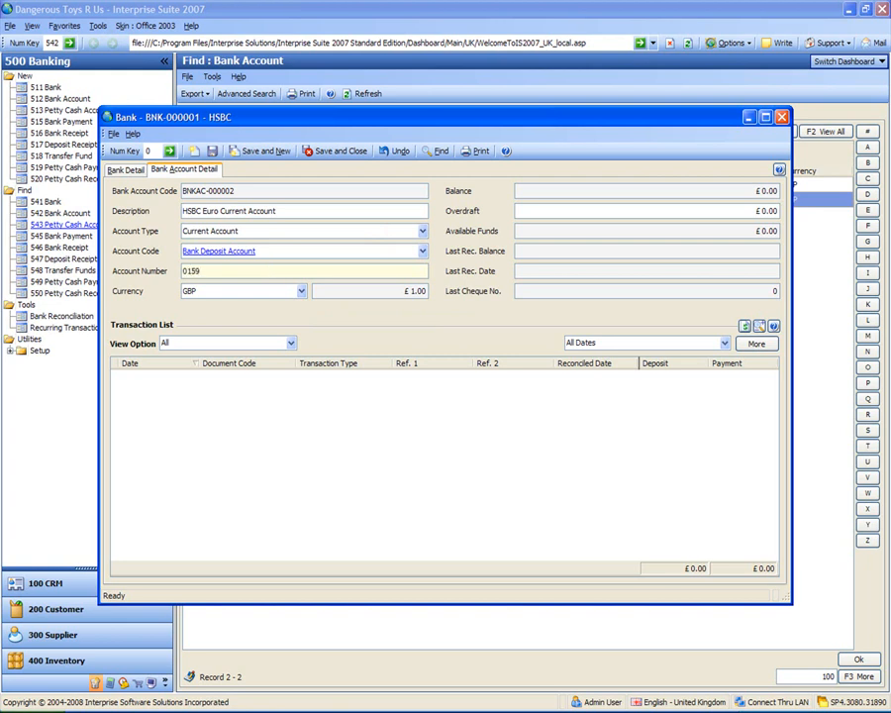
key(Tab)
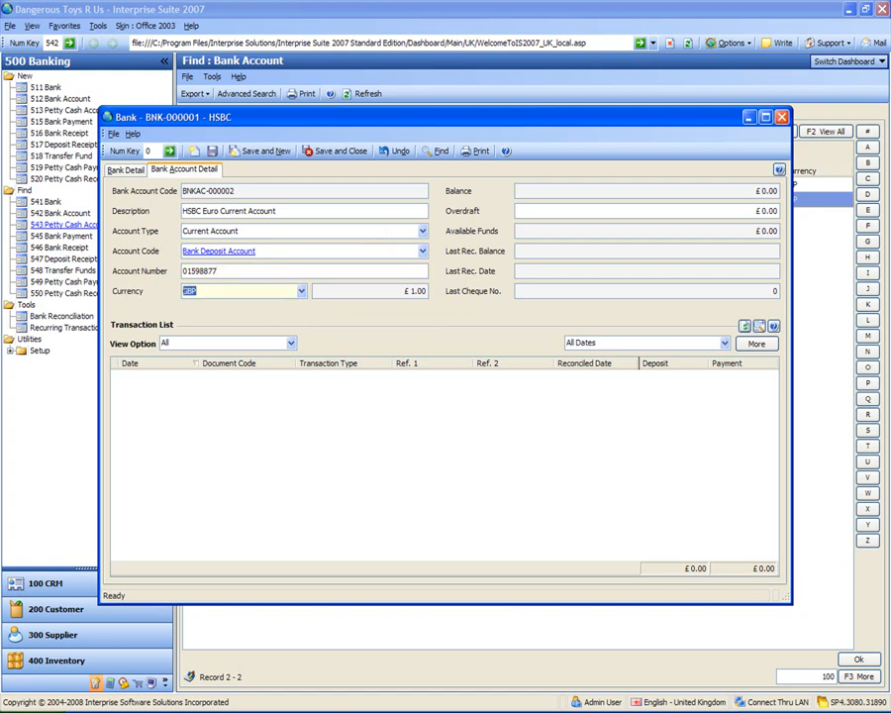
Set the euro account's currency to EURO, then save and close the record
click(302, 292)
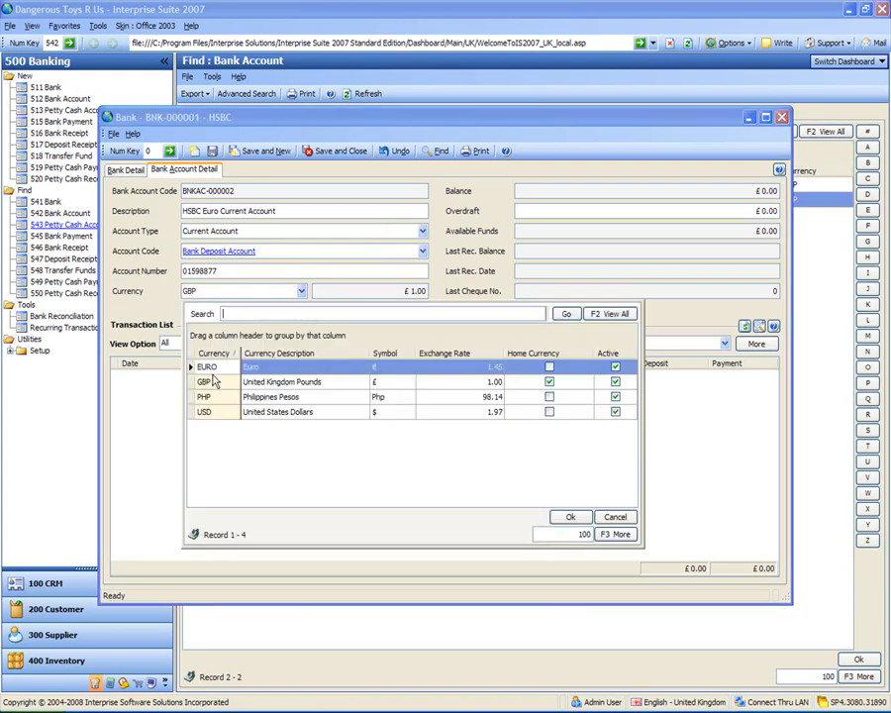
double_click(214, 370)
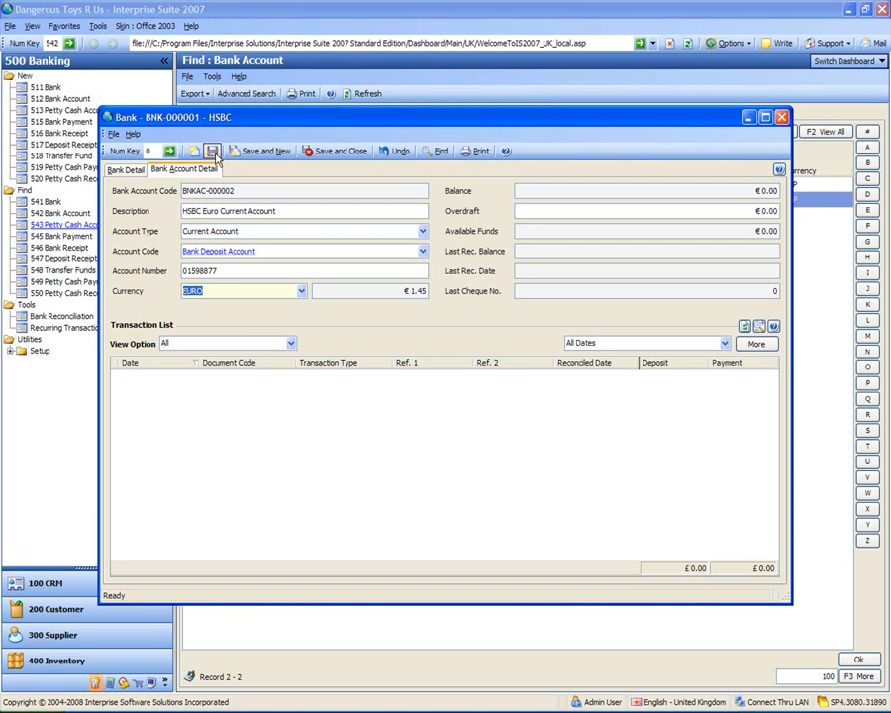
click(348, 151)
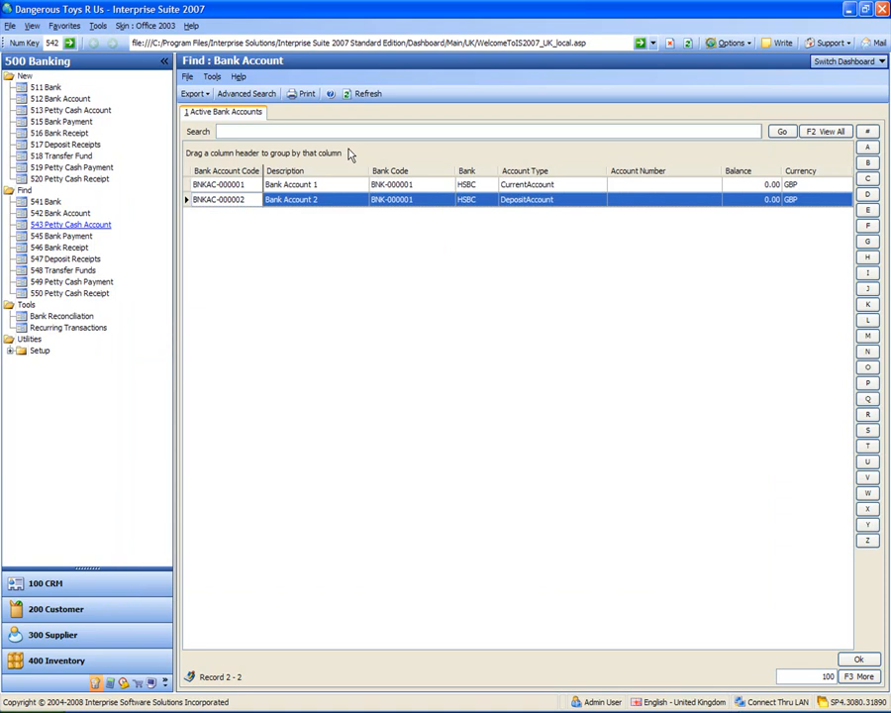
click(230, 190)
click(230, 201)
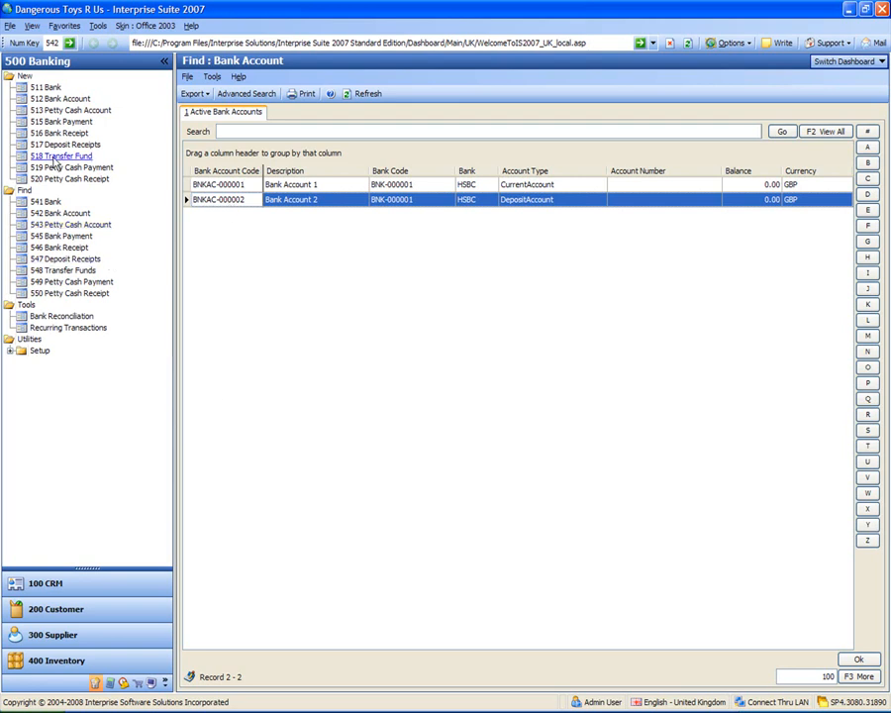
Create a bank account under HSBC with description HSBC USD Current Account and type Current Account, and check the available account codes
click(49, 100)
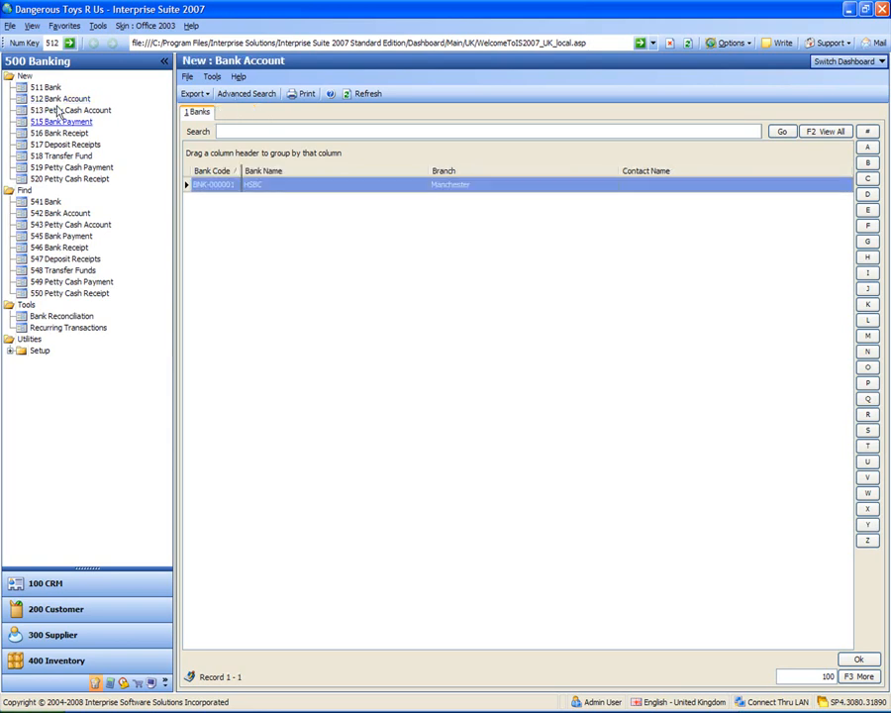
double_click(210, 187)
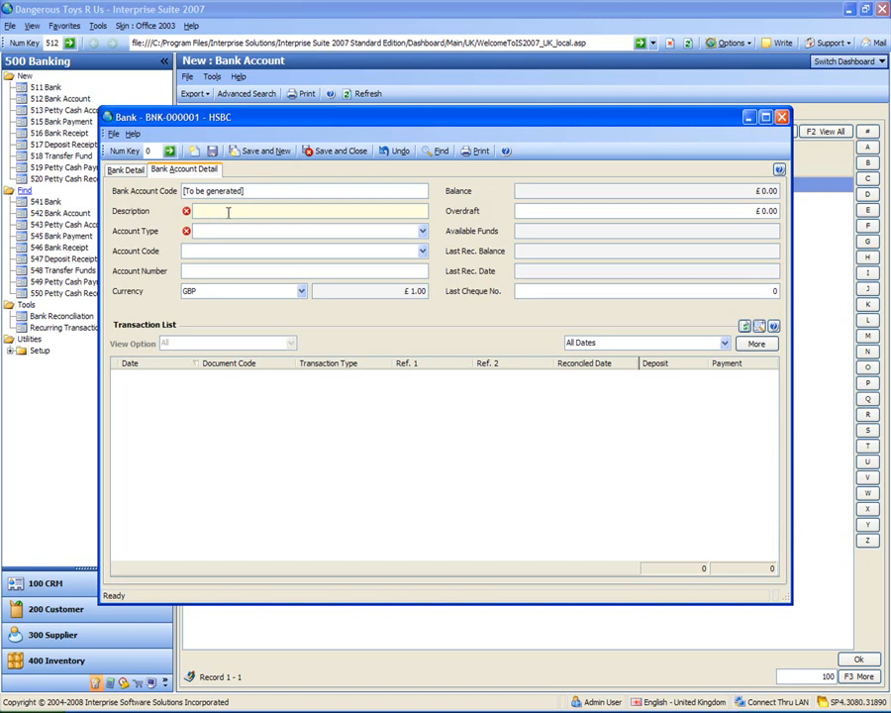
text(HSBC USD Current Account)
key(Tab)
text(C)
key(Tab)
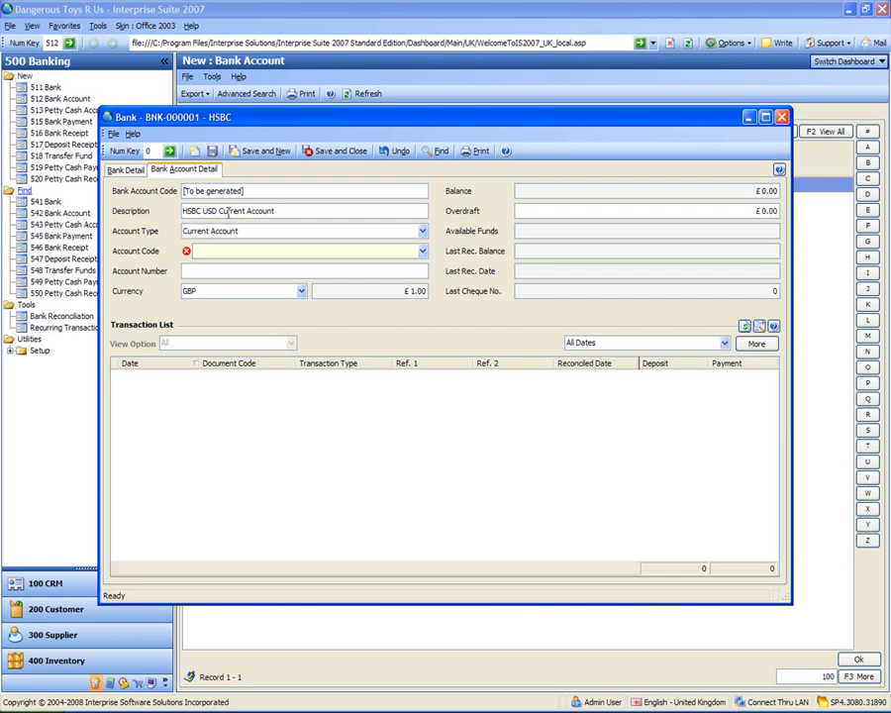
click(423, 251)
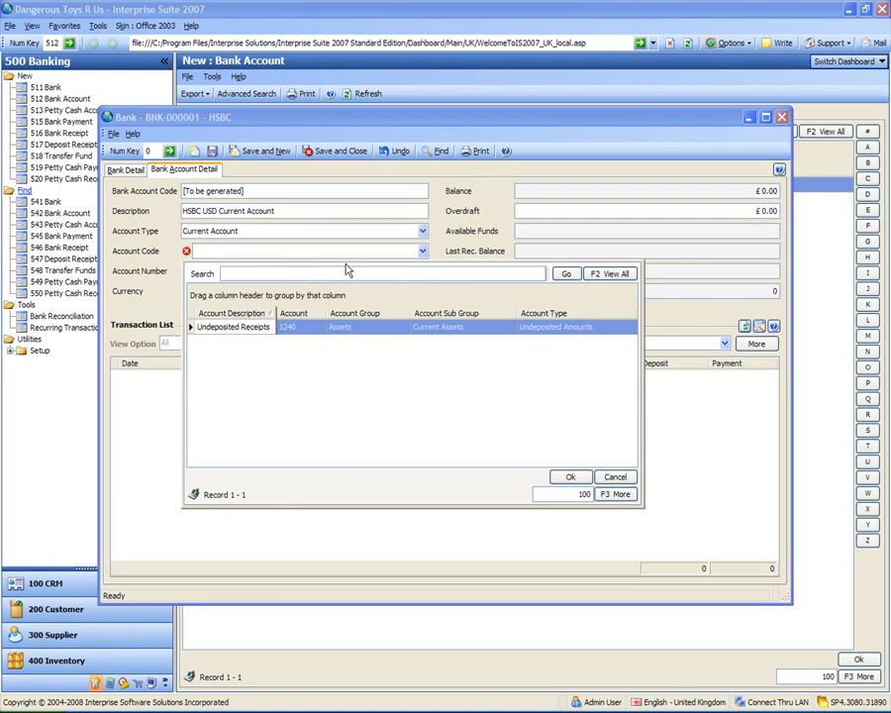
click(306, 255)
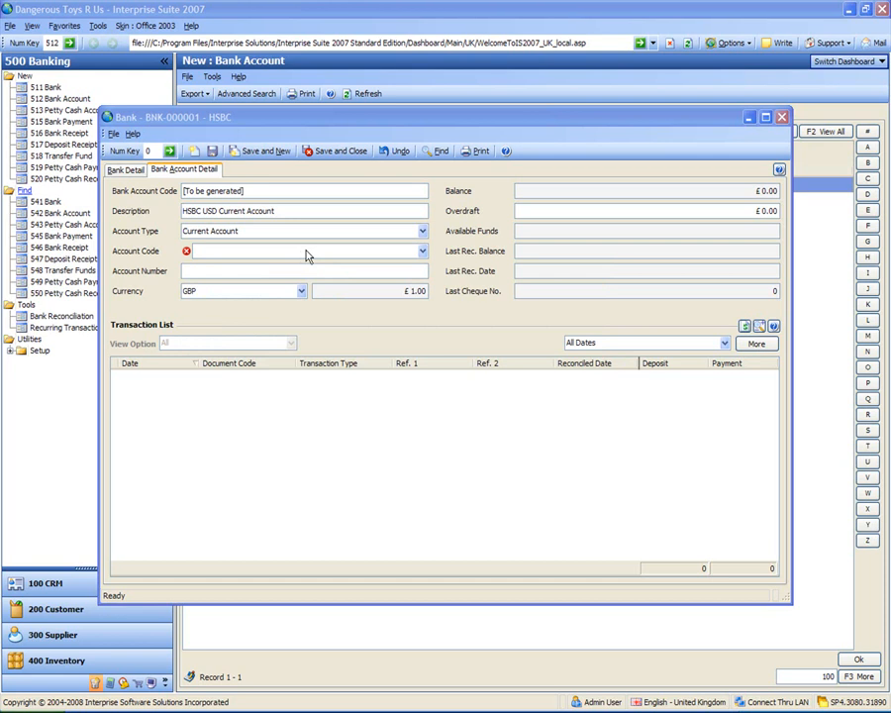
Start a new account code in the Accounting module, choosing user-defined accounts and a simple account structure
click(110, 684)
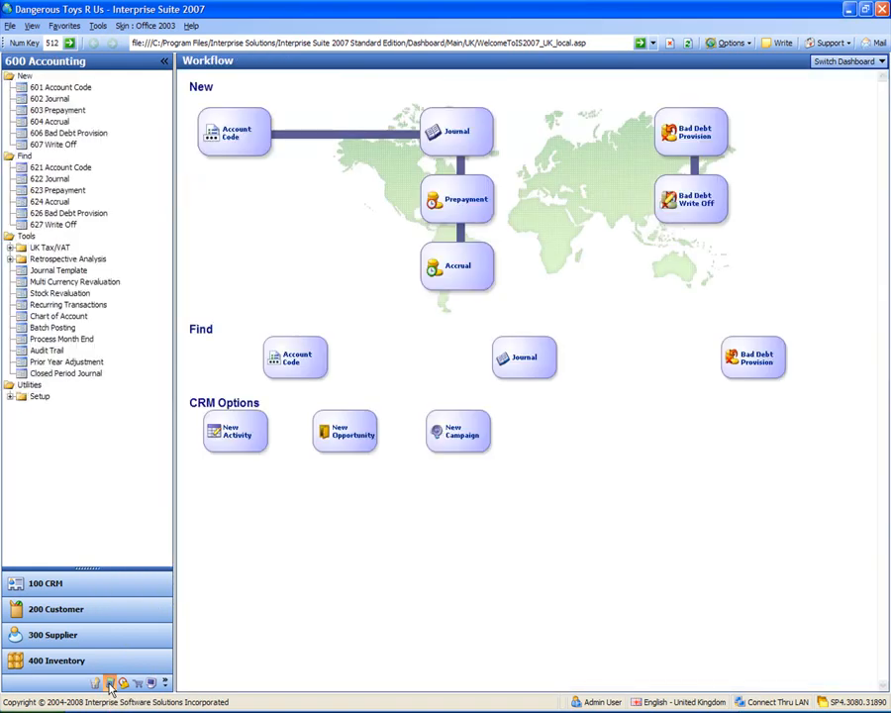
click(54, 88)
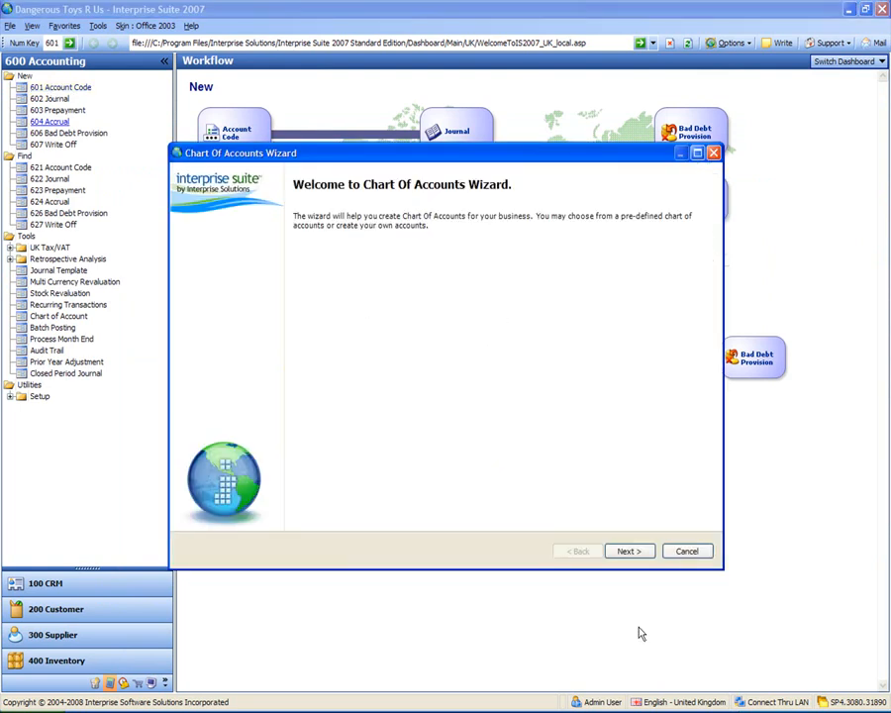
click(630, 551)
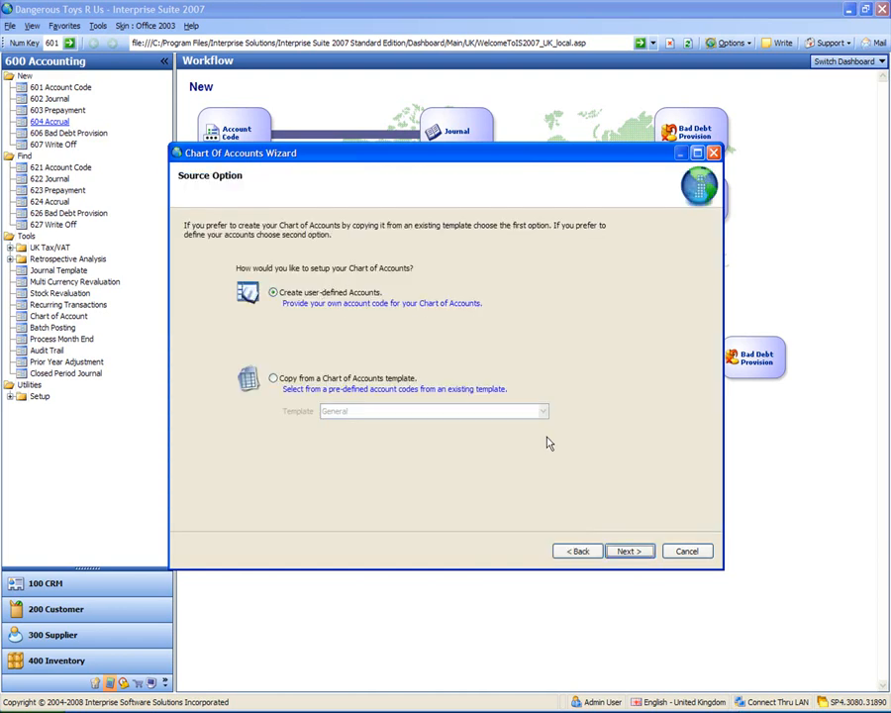
click(626, 554)
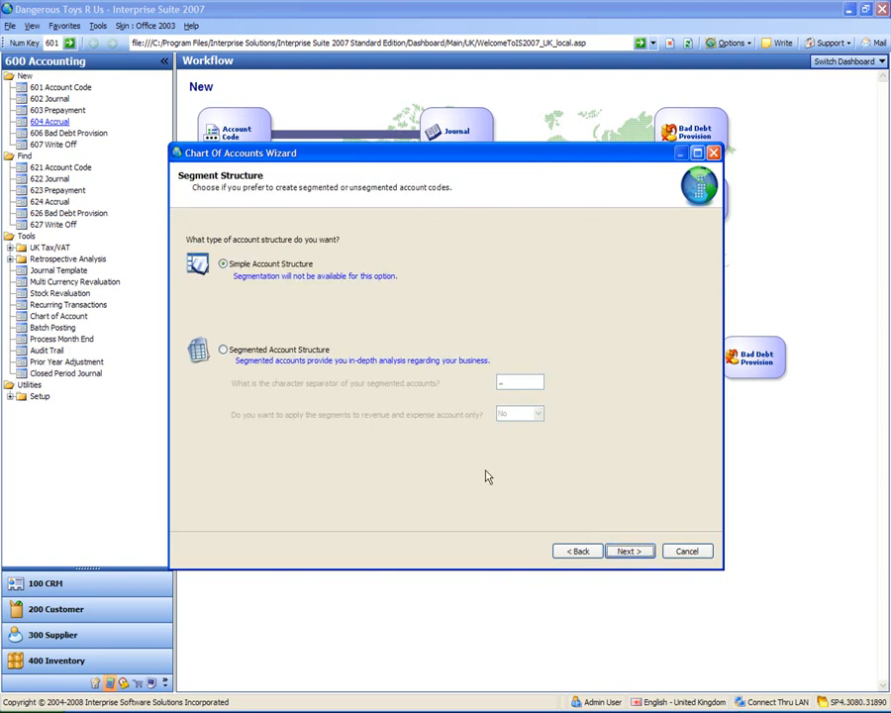
click(627, 558)
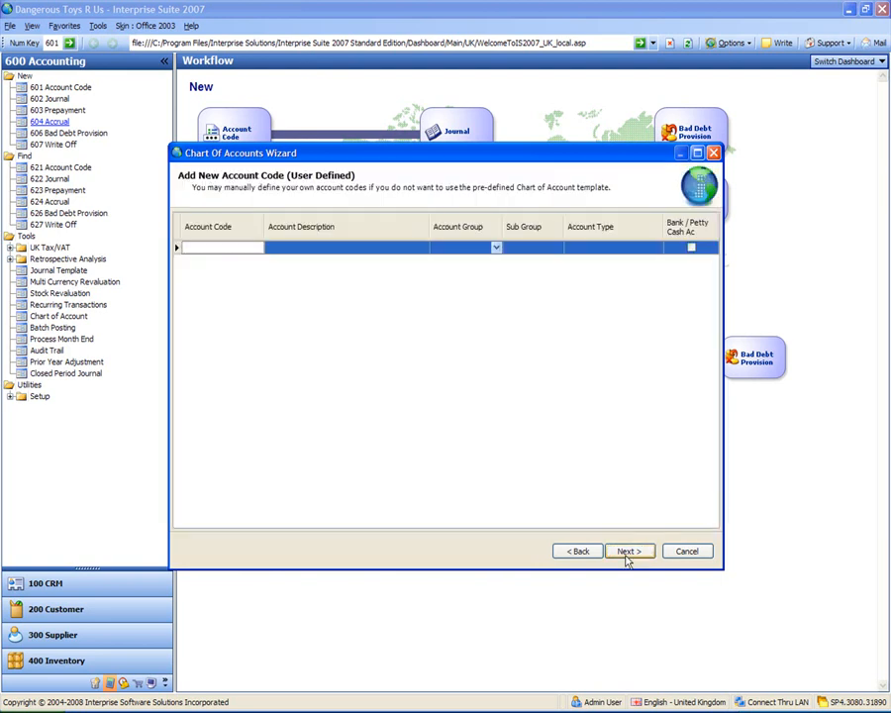
Define account code 1208 with the description Bank Account USD, keeping the Assets account group
click(247, 248)
text(1208)
key(Tab)
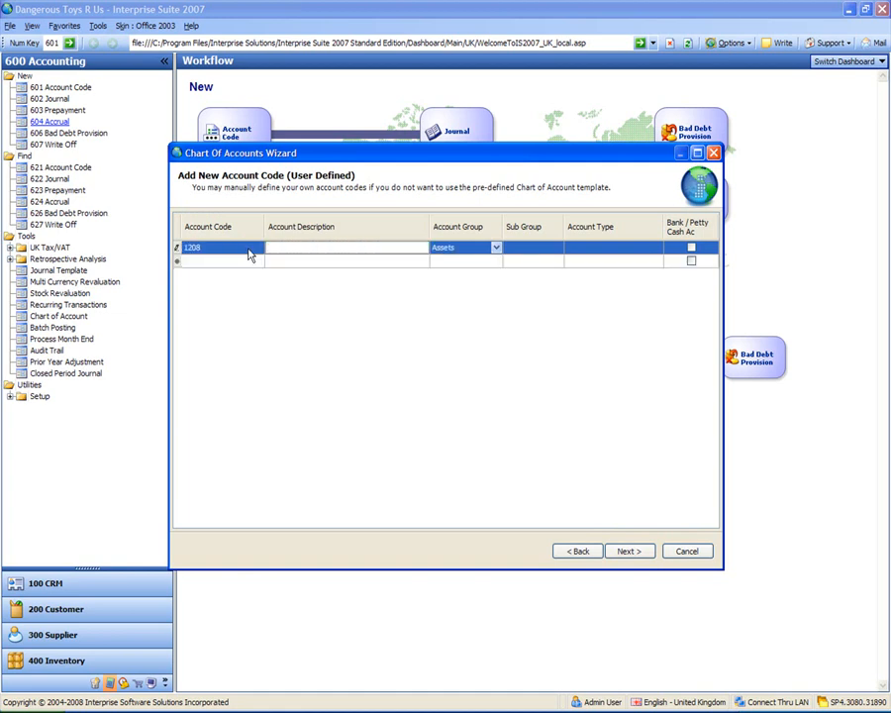
text(Bank Account USD)
key(Tab)
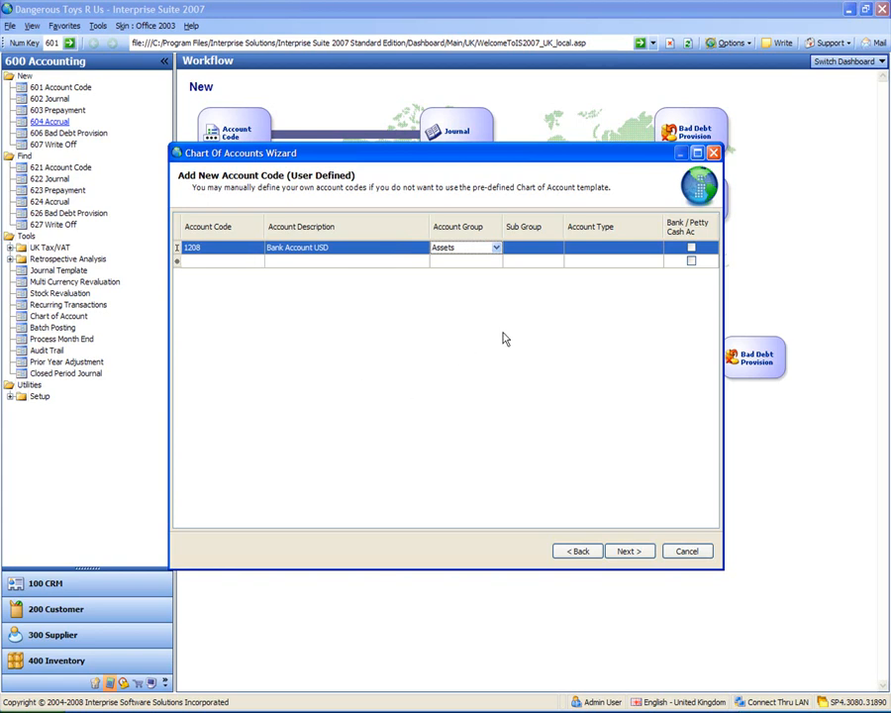
Classify code 1208 under Current Assets as Cash at Bank, flag it as a bank/petty cash account, and complete the wizard
click(562, 252)
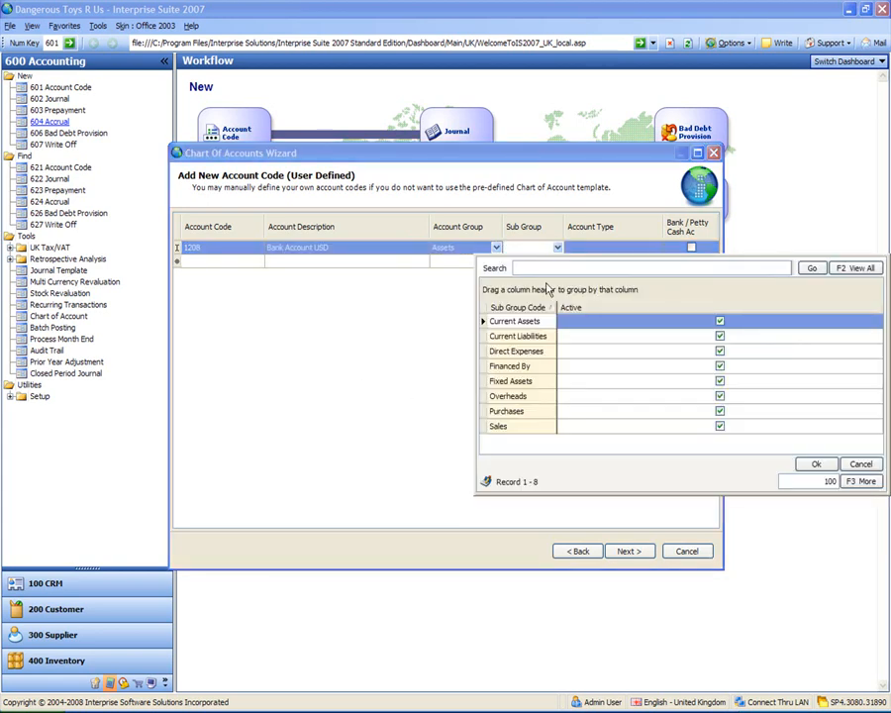
click(519, 322)
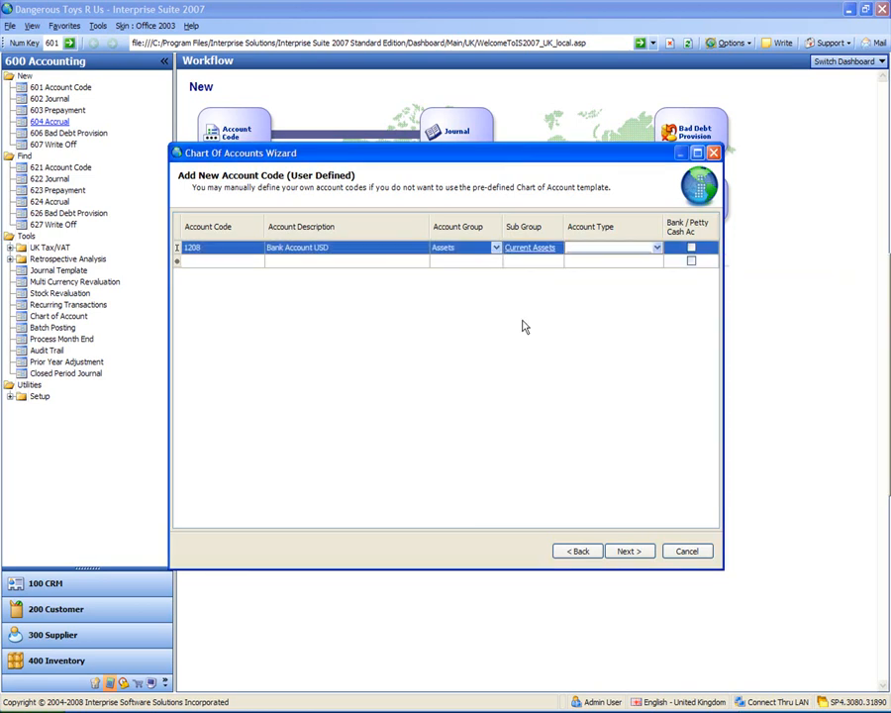
click(655, 249)
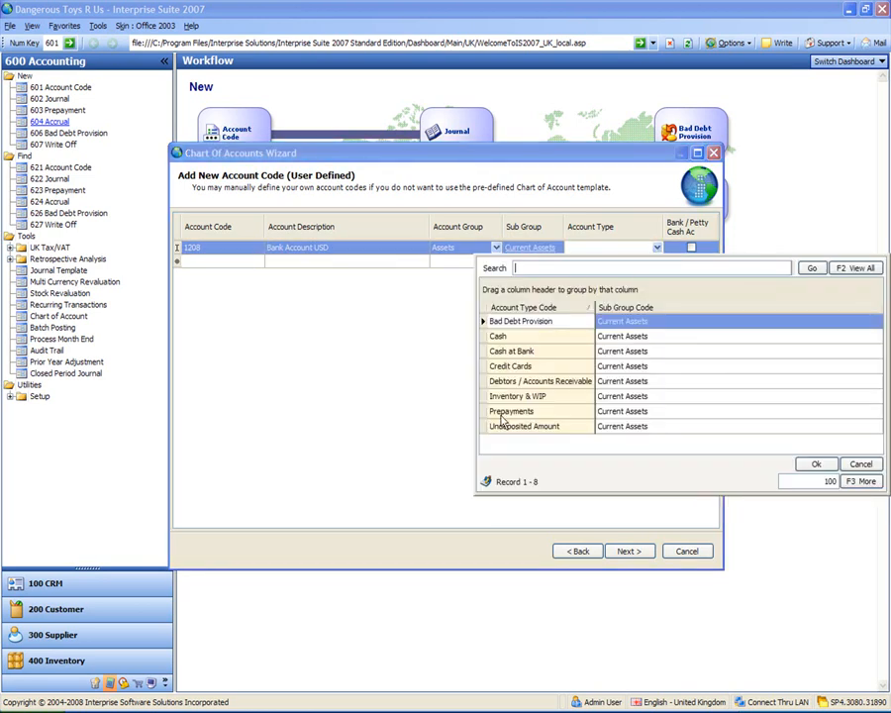
click(522, 354)
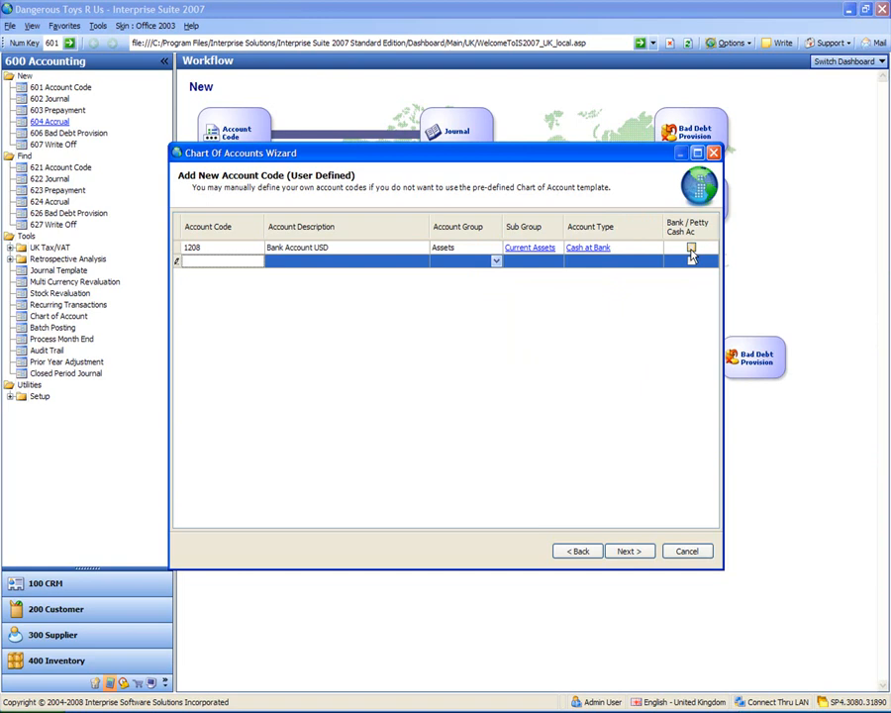
click(691, 248)
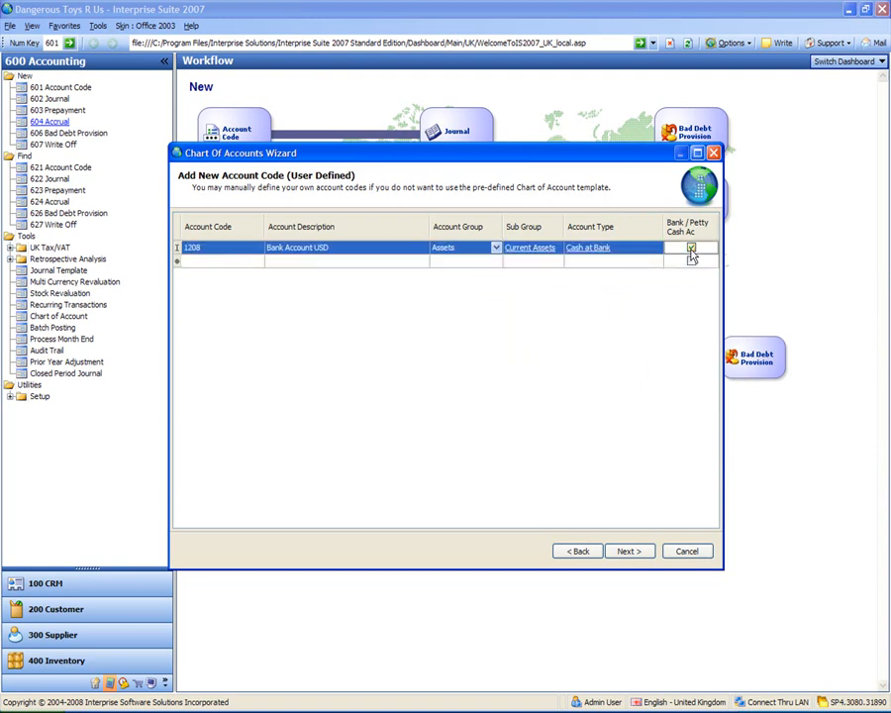
click(627, 552)
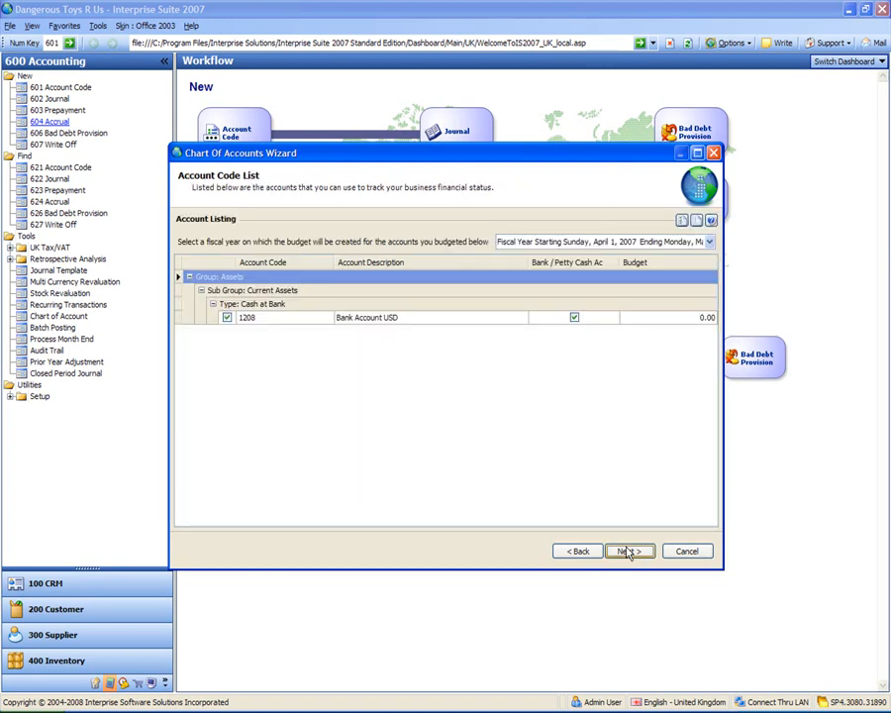
click(628, 552)
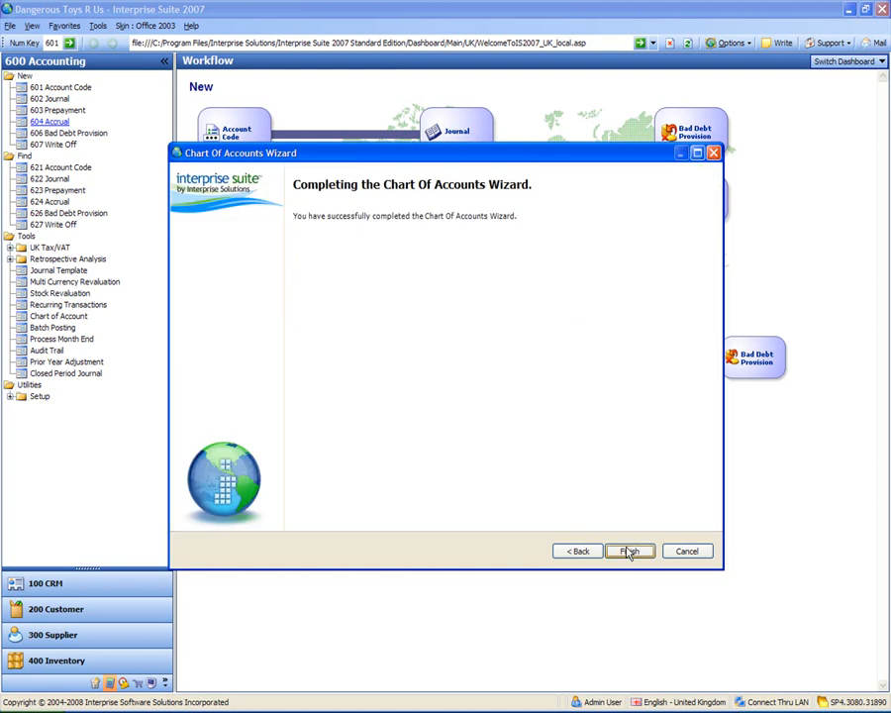
click(627, 552)
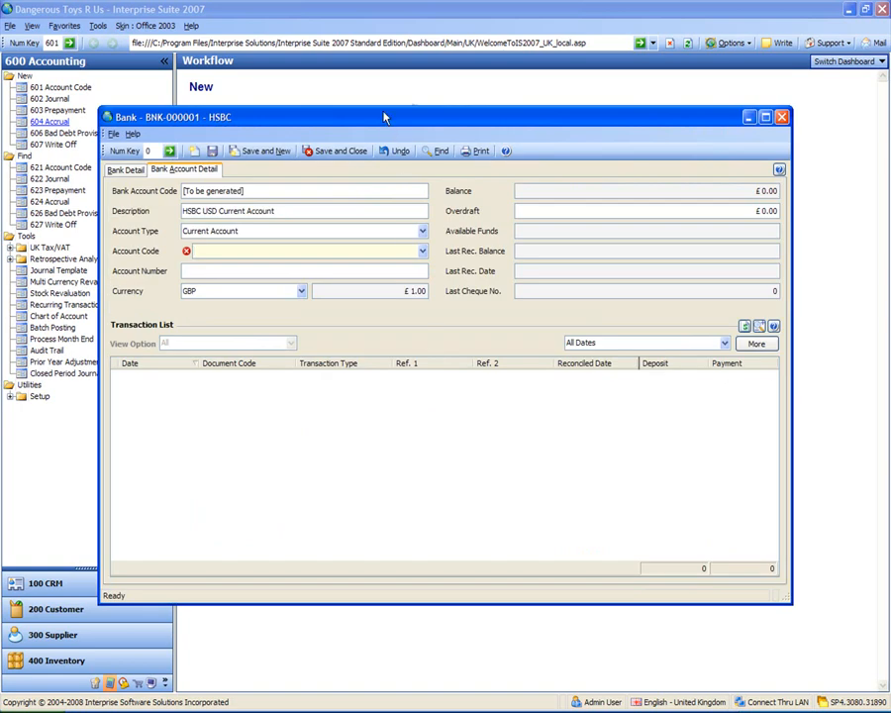
Assign the Bank Account USD account code to the HSBC USD Current Account and enter its account number
drag(384, 117, 371, 95)
click(409, 229)
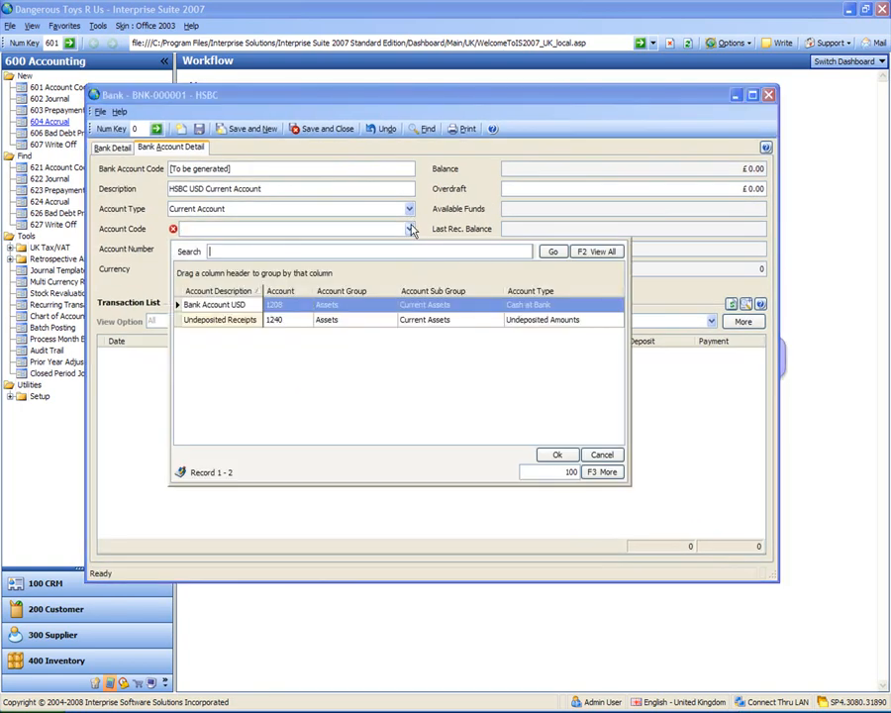
double_click(238, 305)
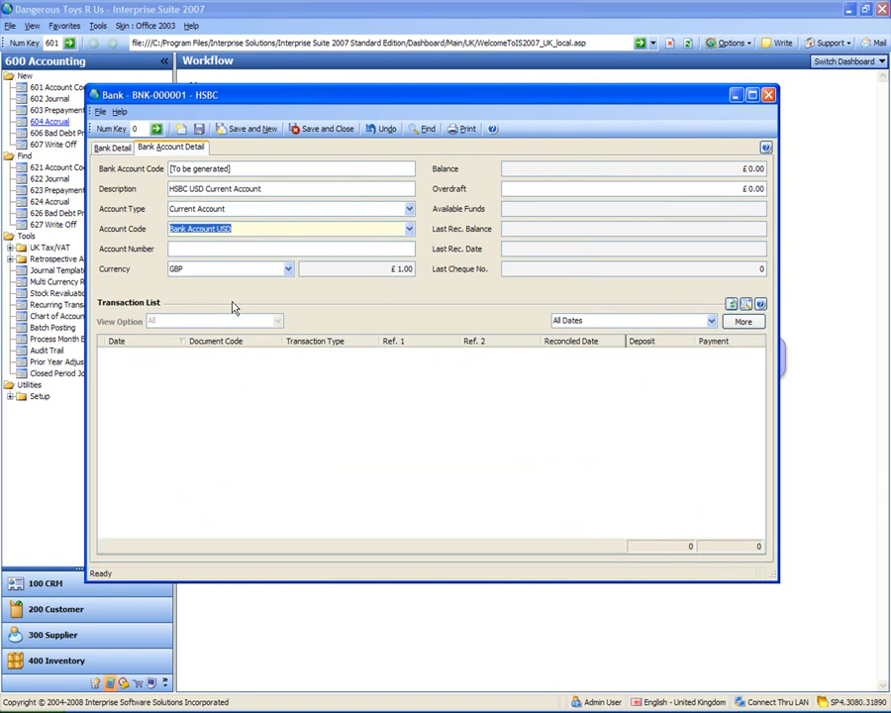
click(233, 250)
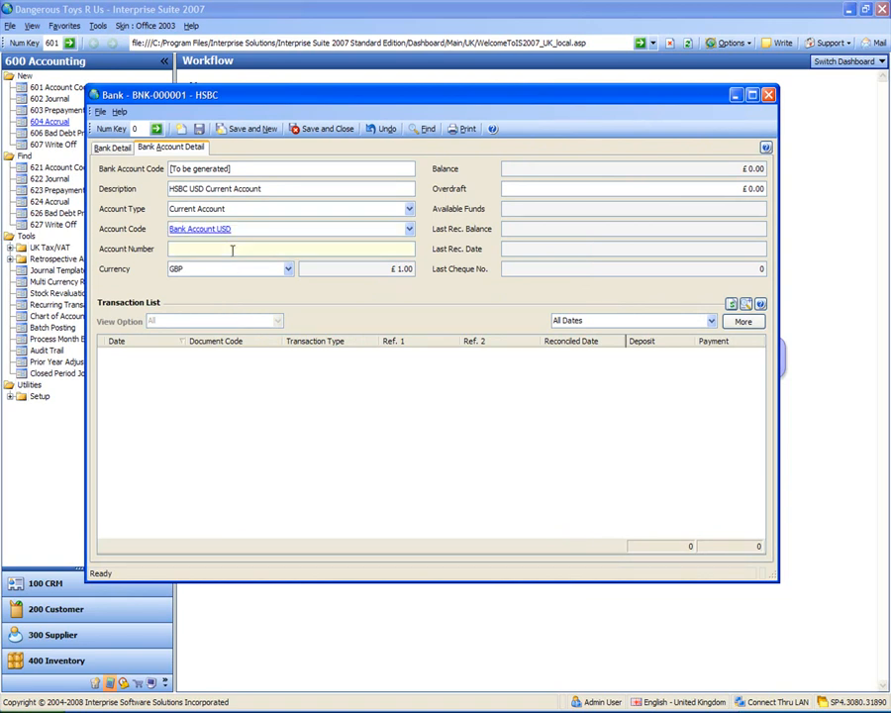
key(Tab)
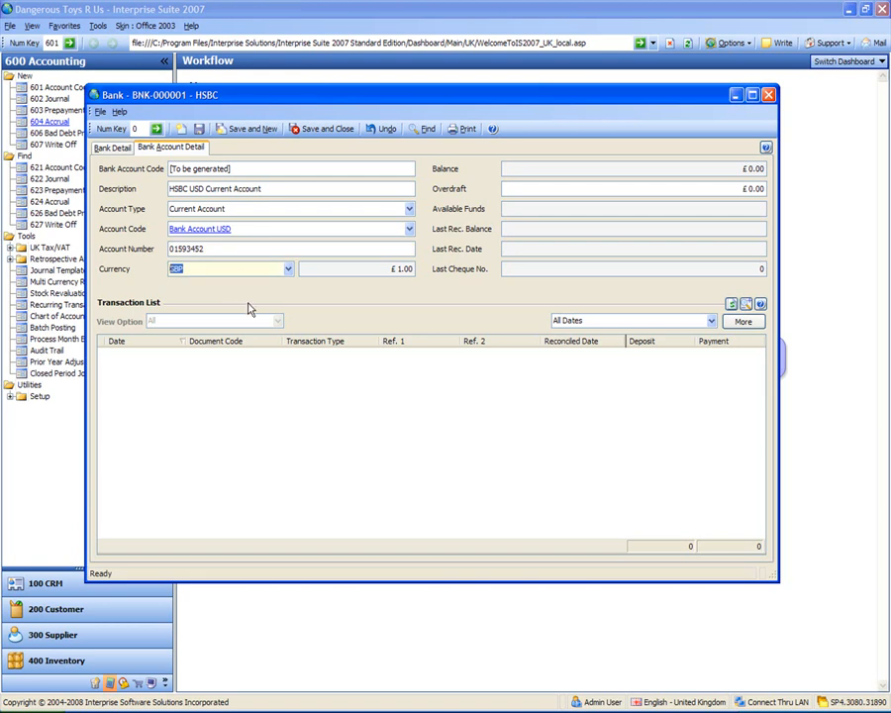
Set the dollar account's currency to USD, then save and close the record
click(288, 269)
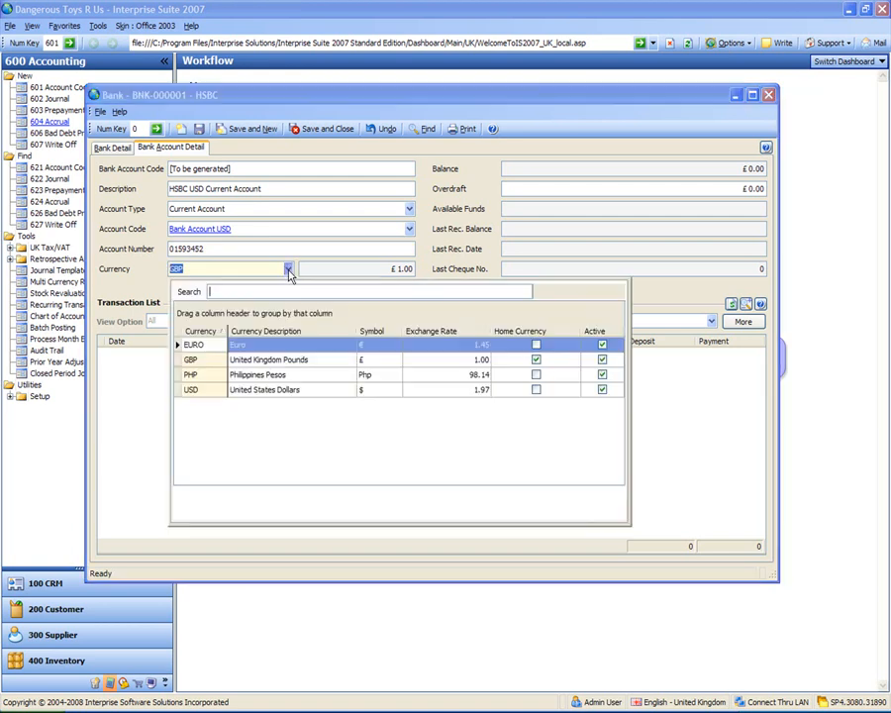
double_click(198, 389)
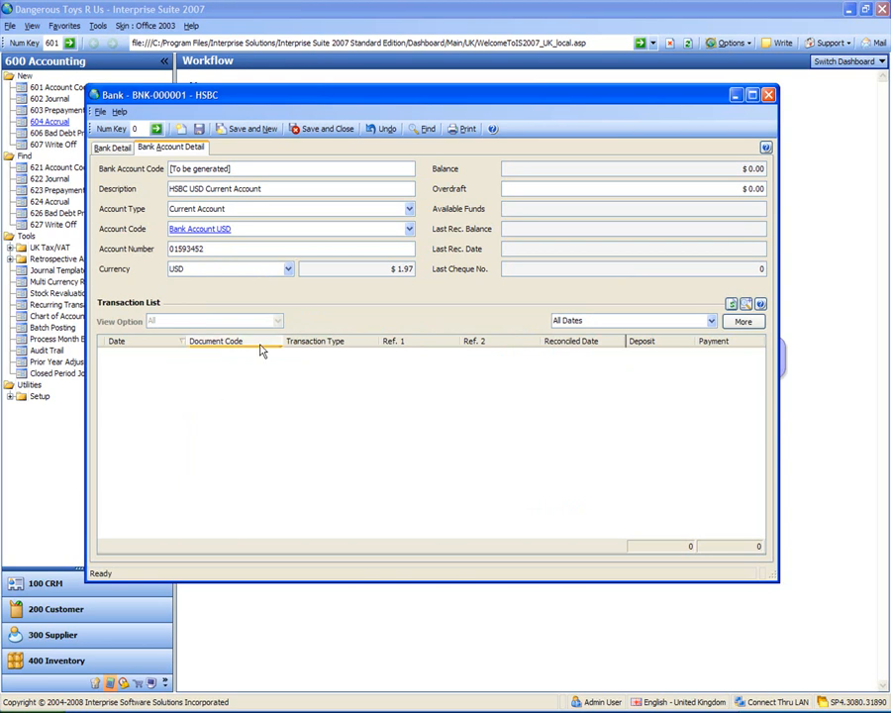
click(325, 130)
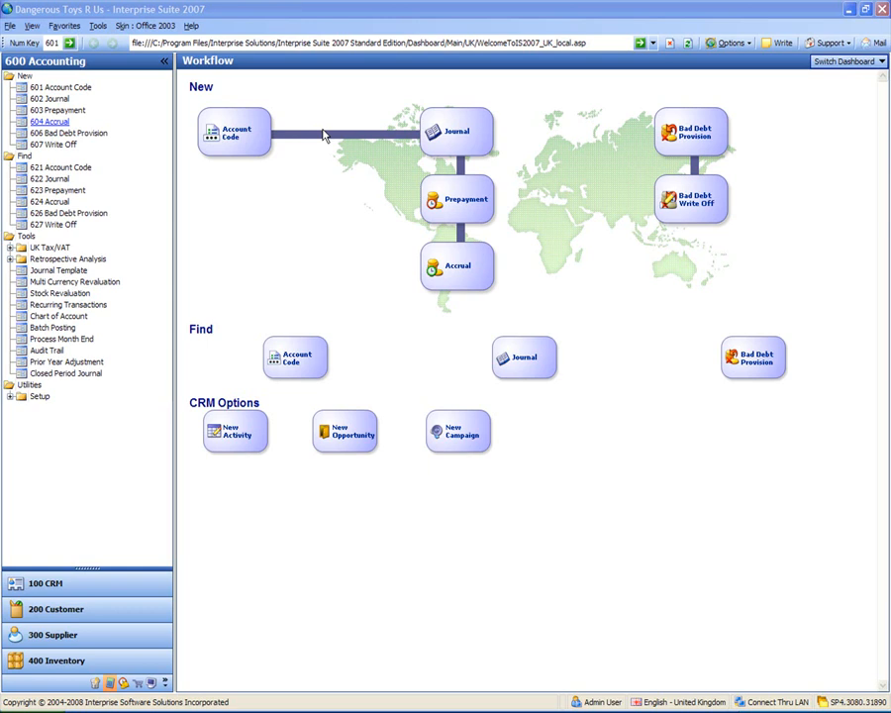
Open the Banking module's Opening Balance setup and add an entry for the HSBC Current Account
click(9, 396)
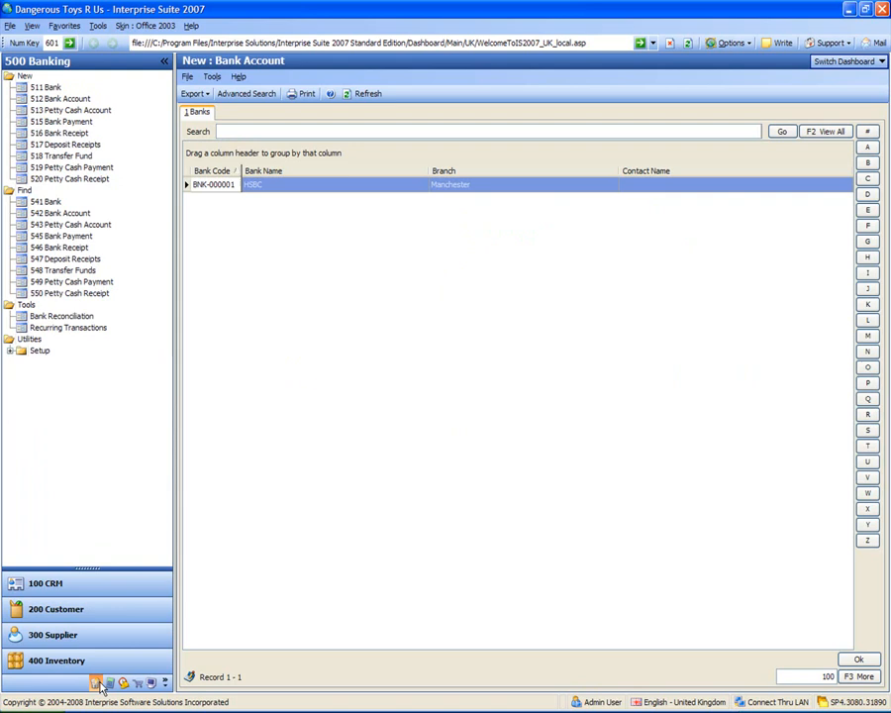
click(10, 350)
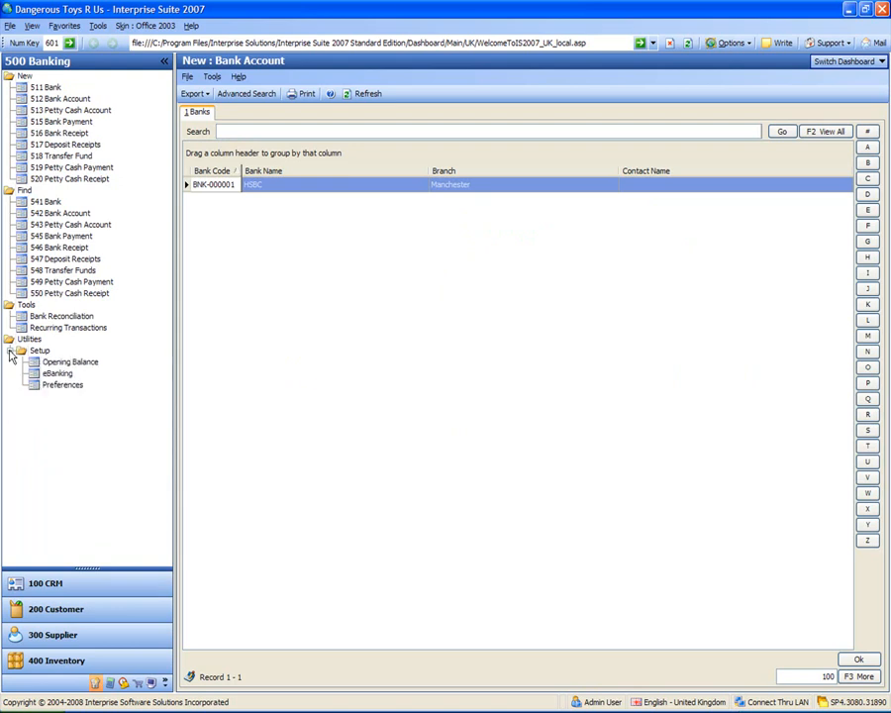
click(60, 362)
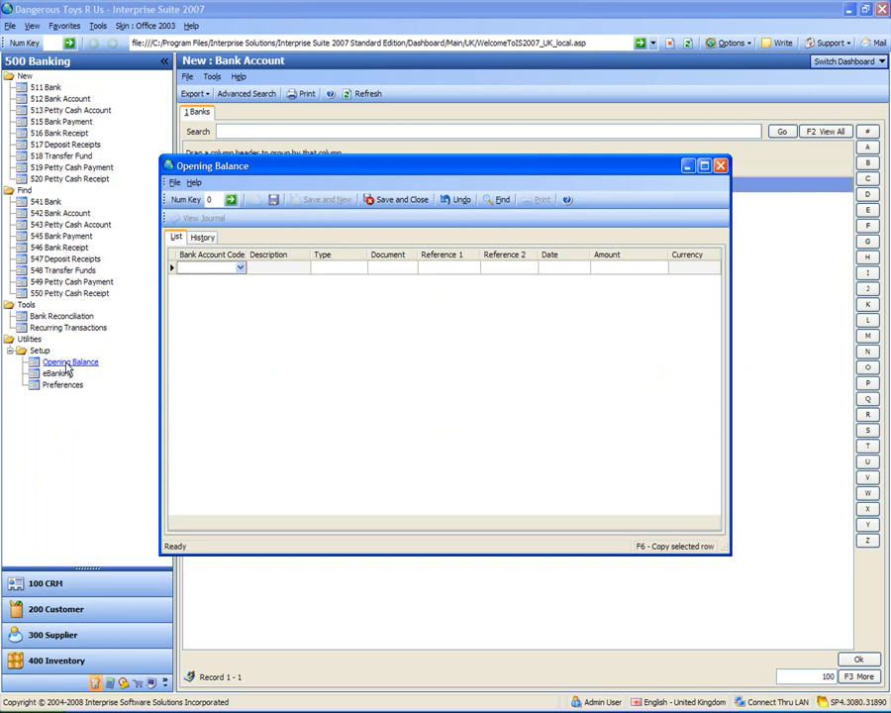
click(241, 271)
click(241, 272)
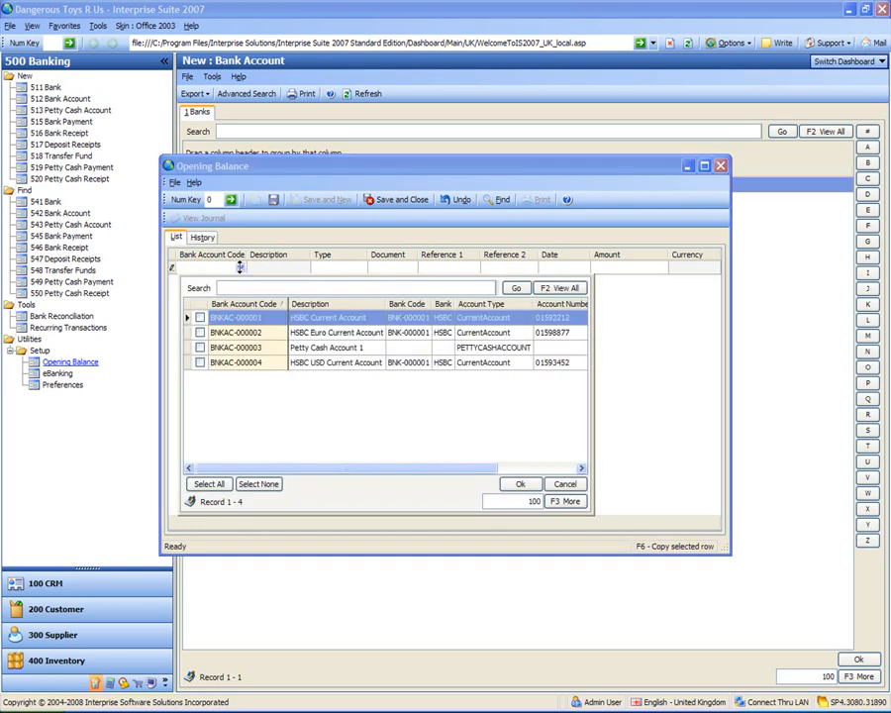
click(246, 318)
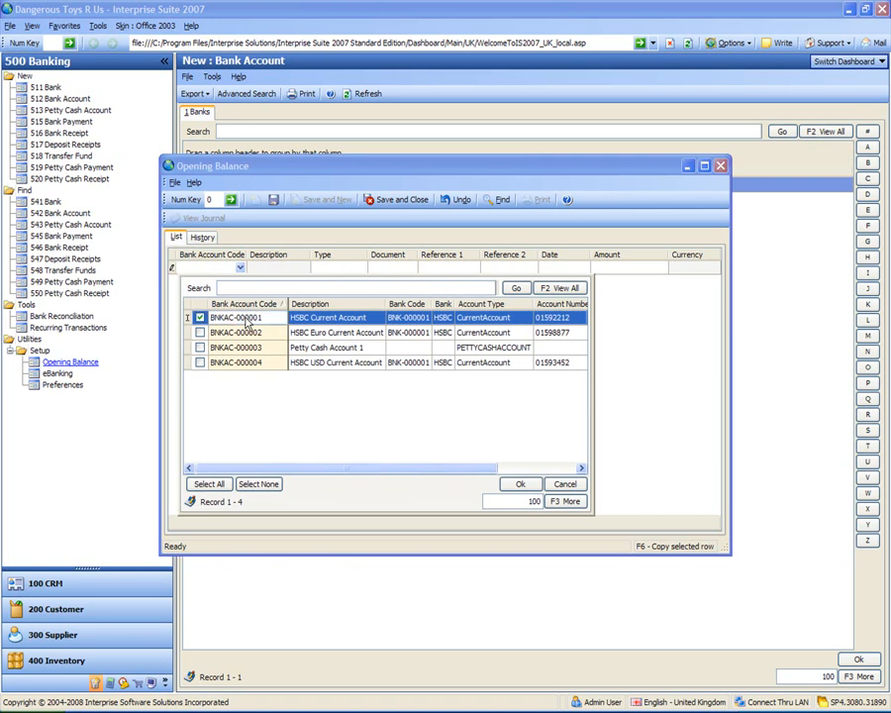
double_click(246, 319)
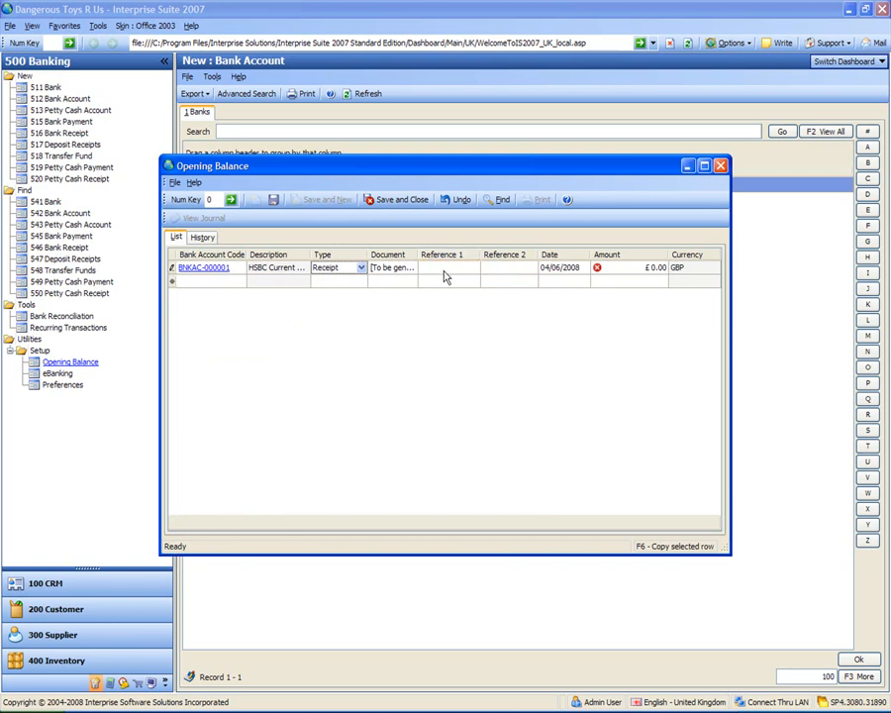
Enter OB as both Reference 1 and Reference 2 of the HSBC Current Account's opening balance
click(445, 271)
text(OB)
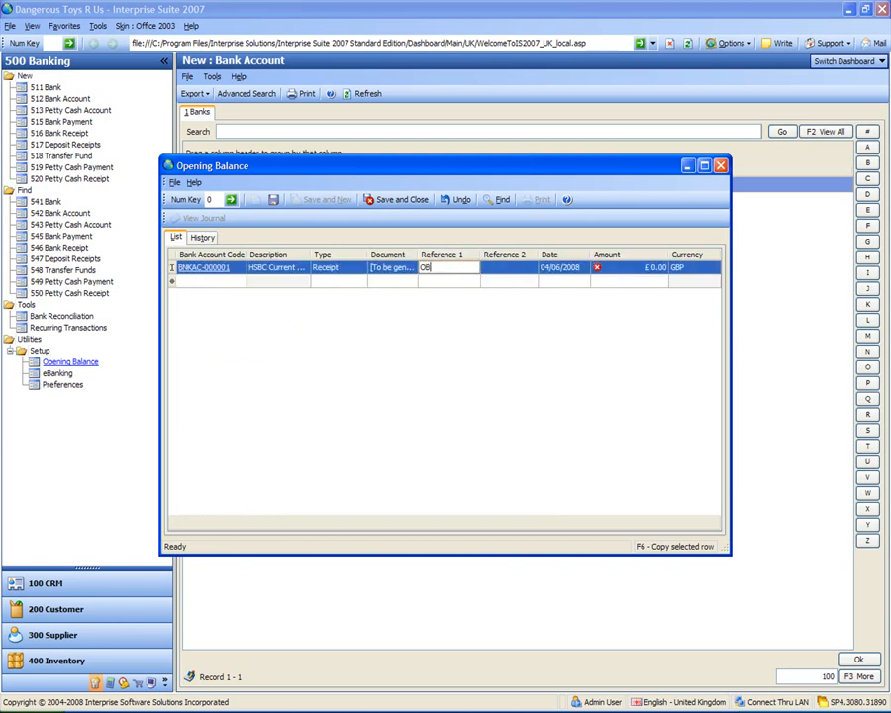
key(Tab)
text(OB)
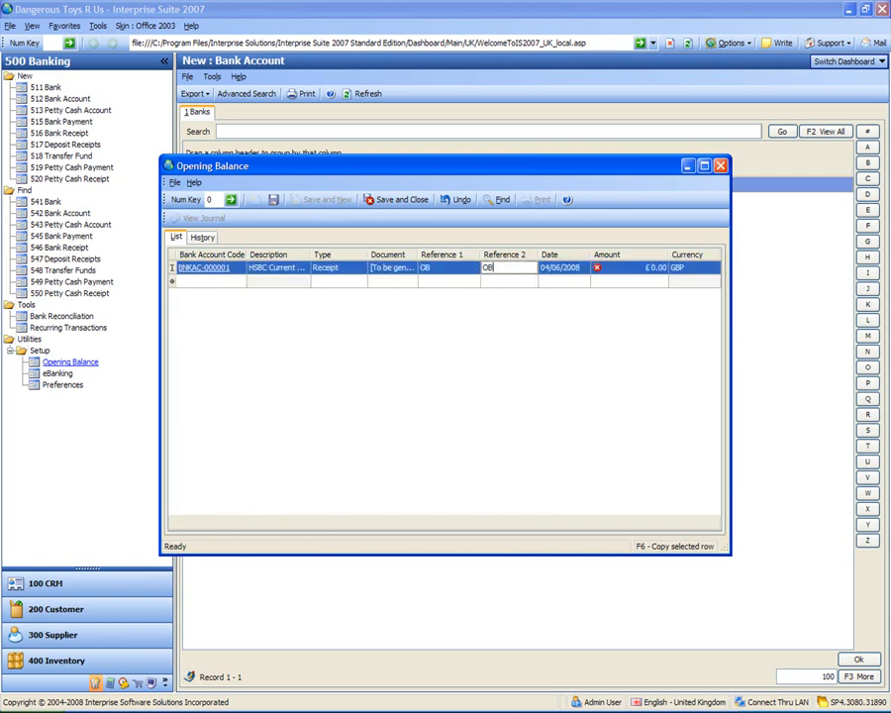
key(Tab)
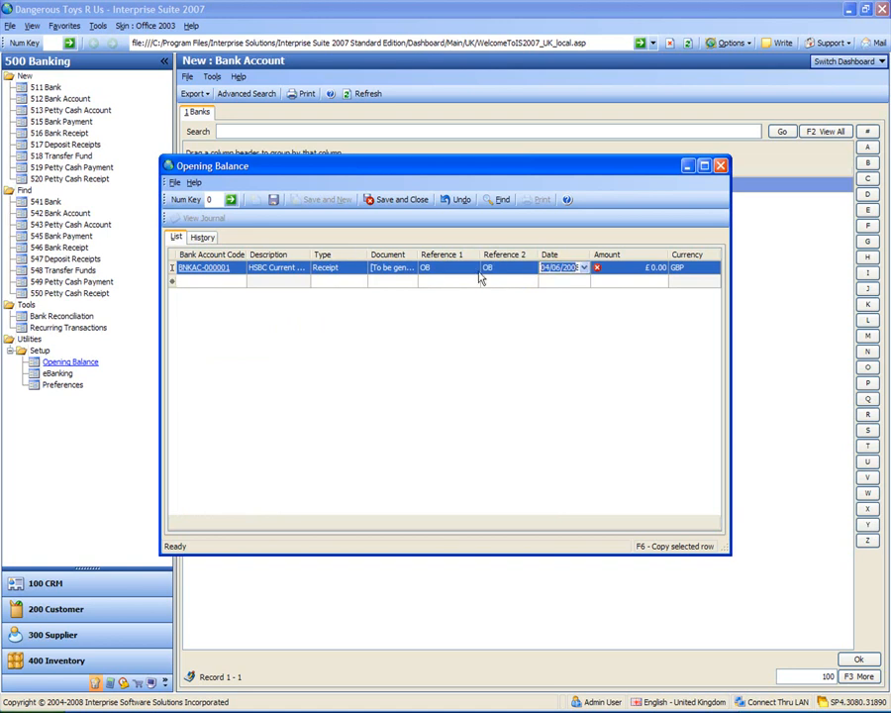
Date the HSBC Current Account's opening balance entry 30/11/2007 and set its amount to £2,000
click(585, 268)
click(547, 282)
click(546, 282)
click(546, 282)
click(547, 282)
click(546, 283)
click(547, 282)
click(546, 282)
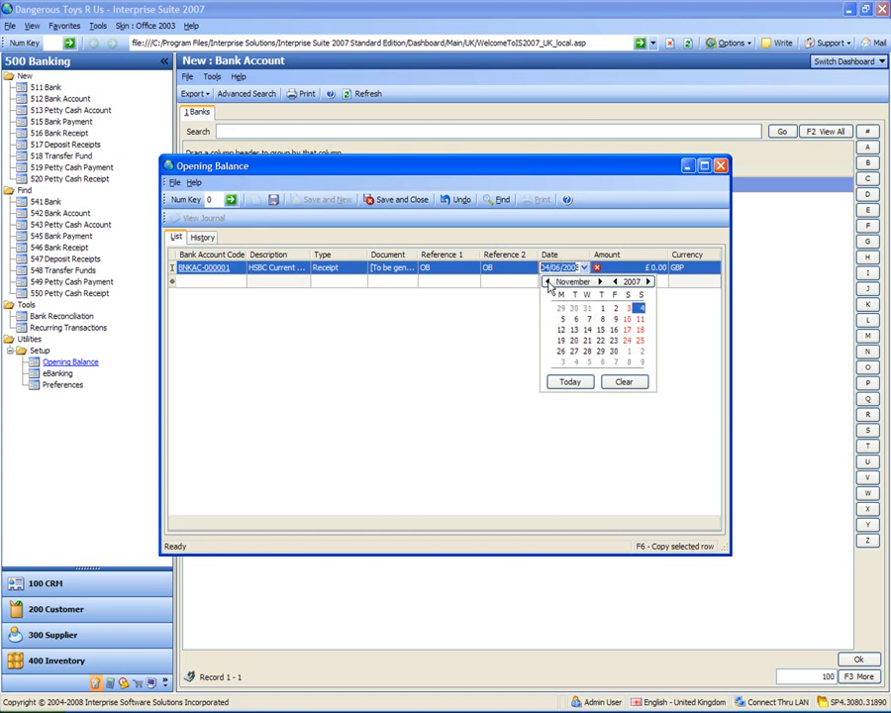
click(614, 350)
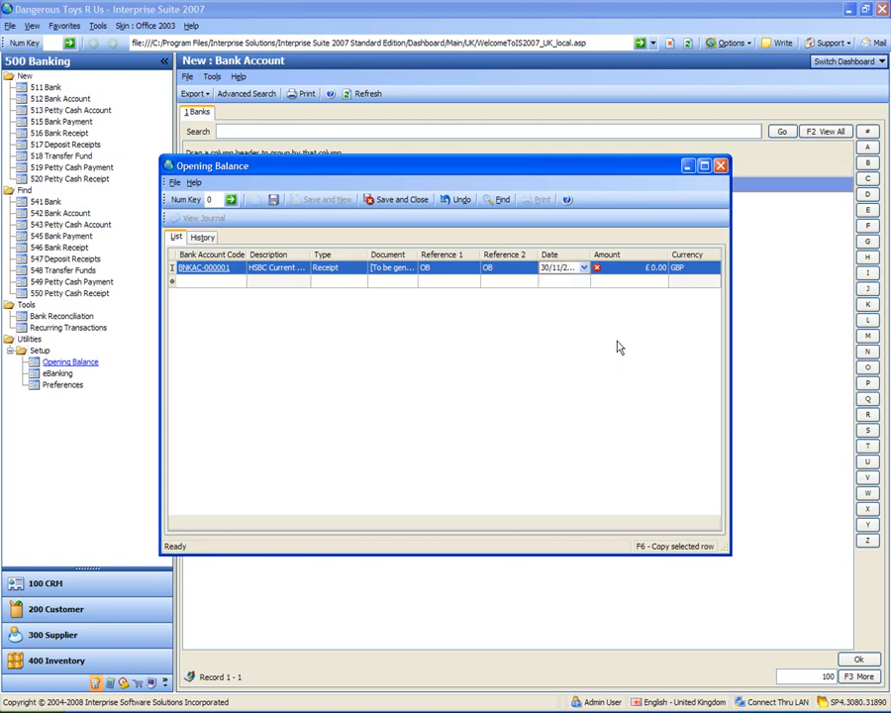
click(639, 273)
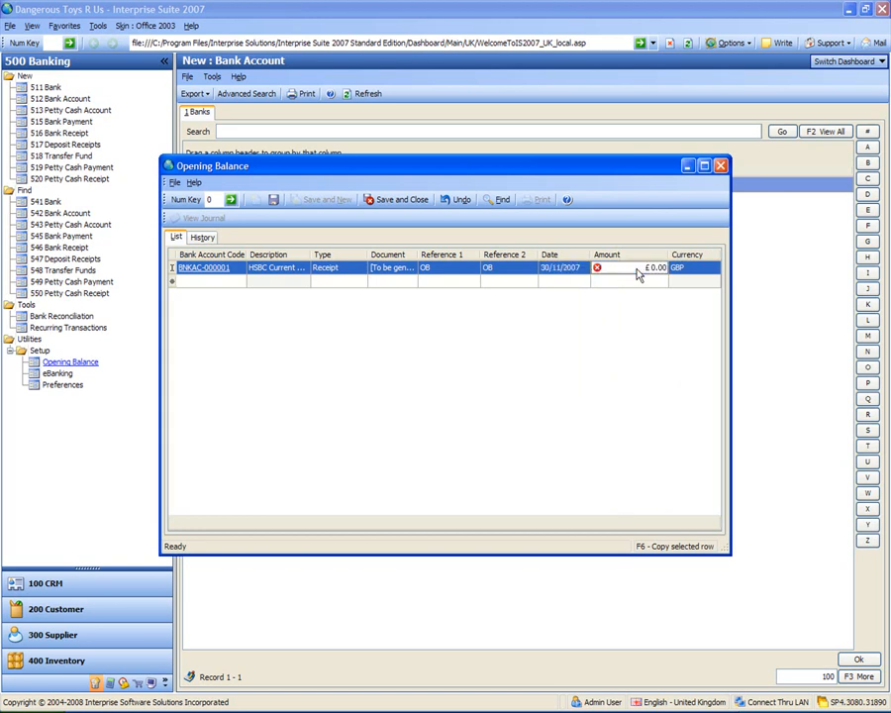
text(2000)
key(Return)
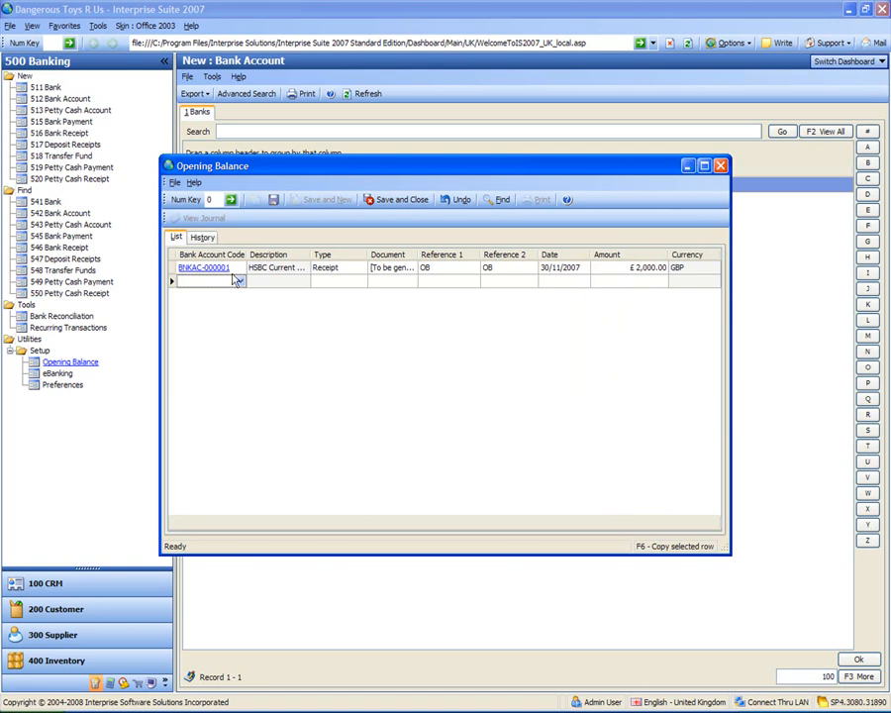
Duplicate the HSBC Current Account's opening receipt row and change the copy's type to Payment
key(Up)
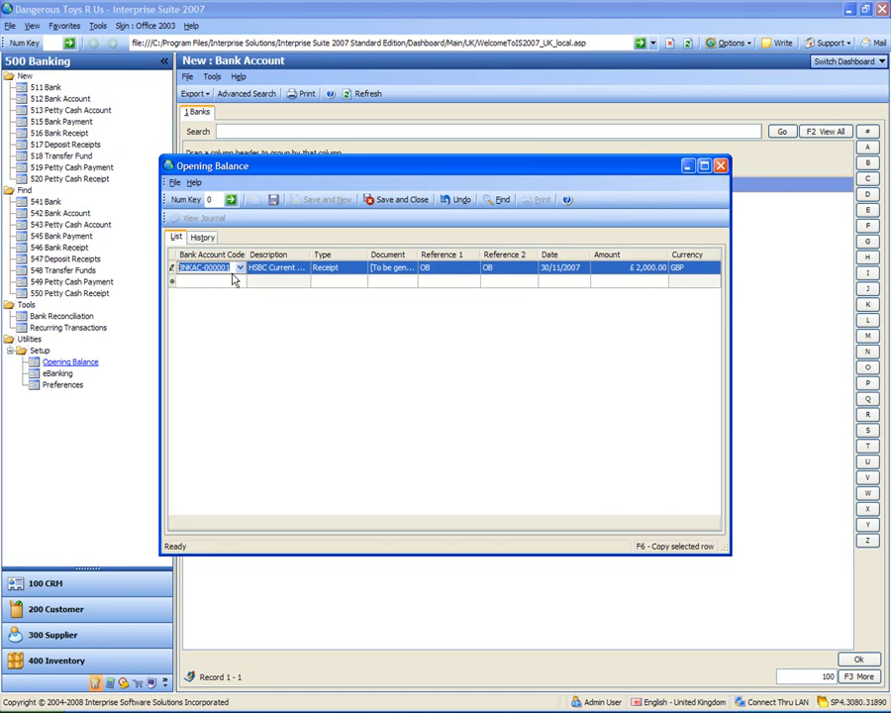
key(F6)
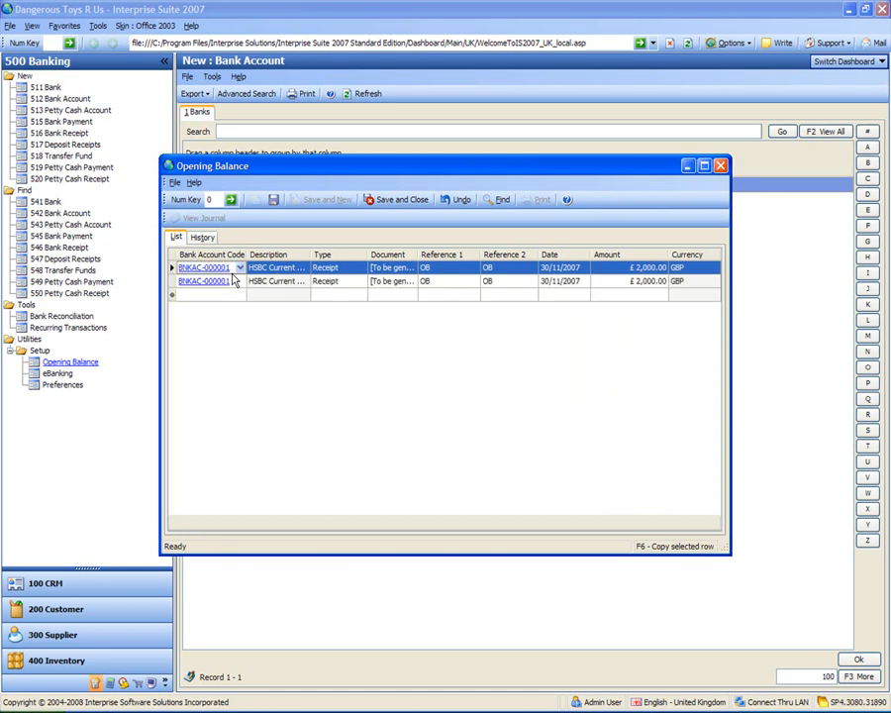
click(359, 283)
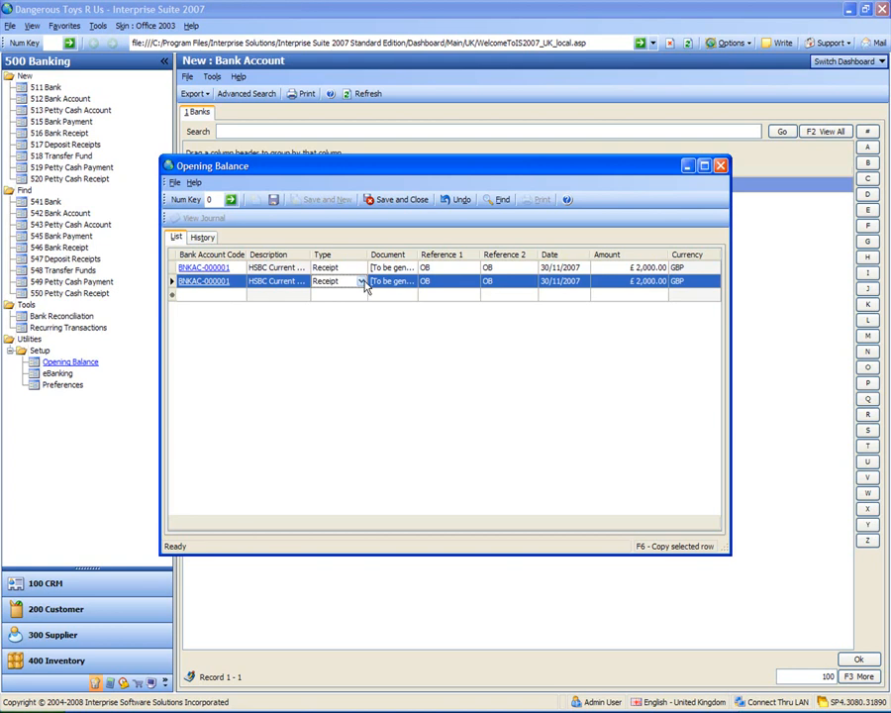
click(365, 283)
click(361, 283)
click(342, 295)
Enter 10001 as Reference 1 and 1 as Reference 2 of the HSBC Current Account's payment
click(447, 286)
double_click(448, 286)
text(1001)
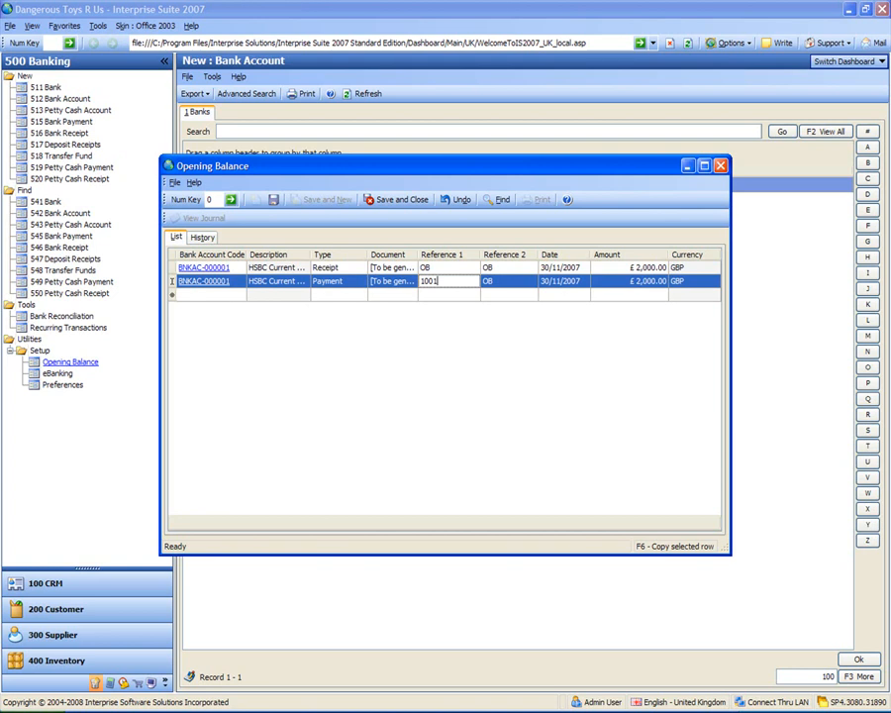
key(BackSpace)
text(0)
key(Tab)
text(1)
key(Tab)
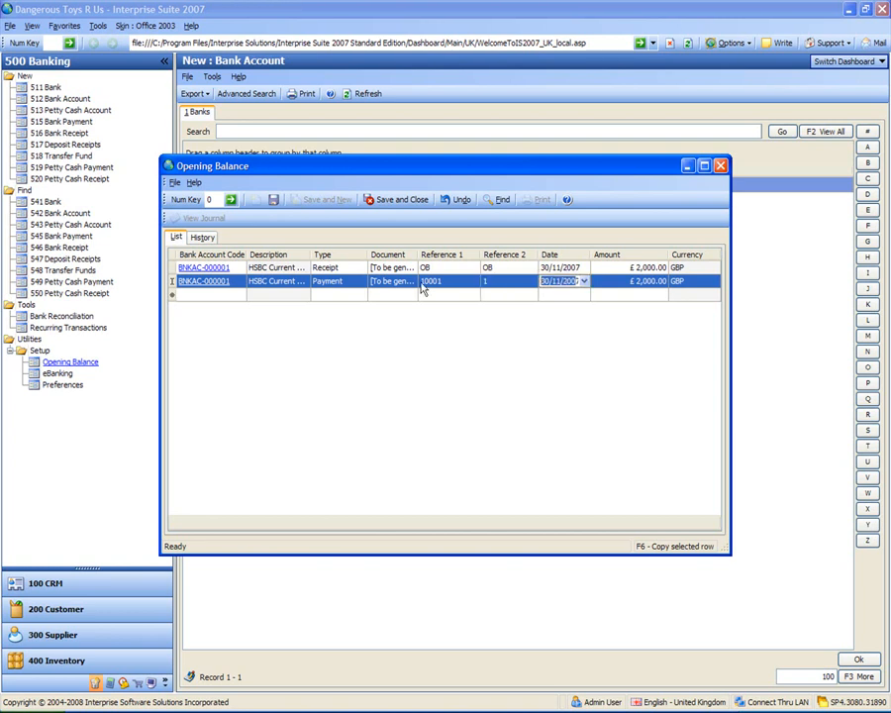
Date payment 10001 on 01/12/2007 and set its amount to £100
click(584, 281)
click(598, 296)
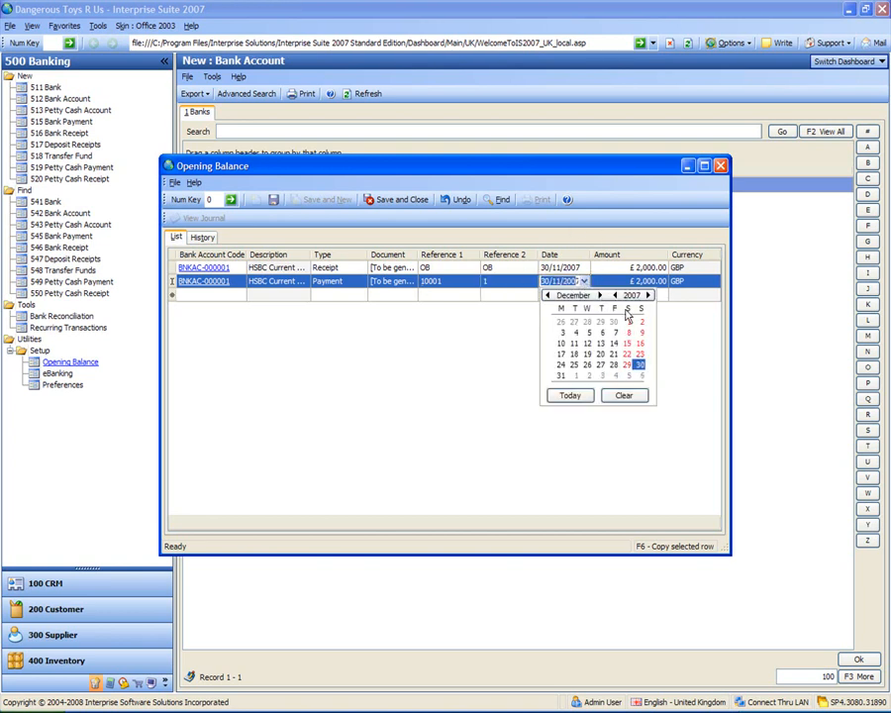
click(628, 325)
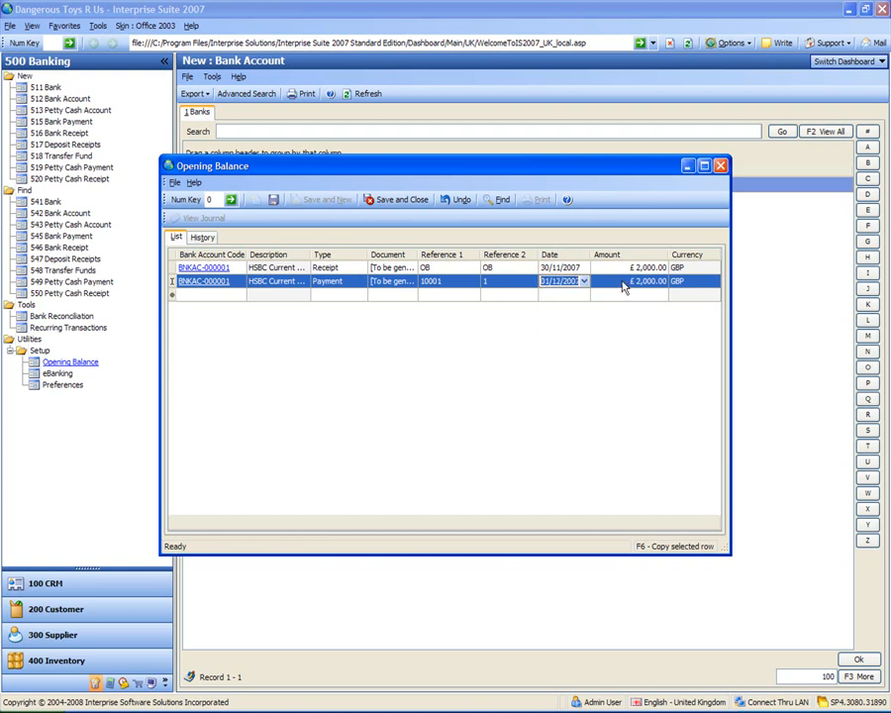
click(622, 281)
text(100)
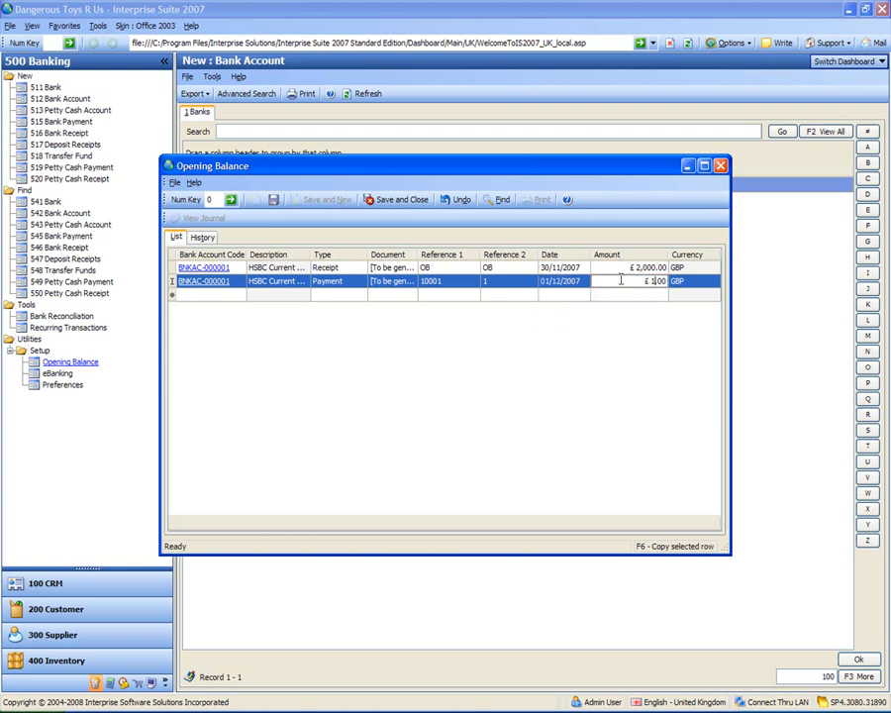
key(Tab)
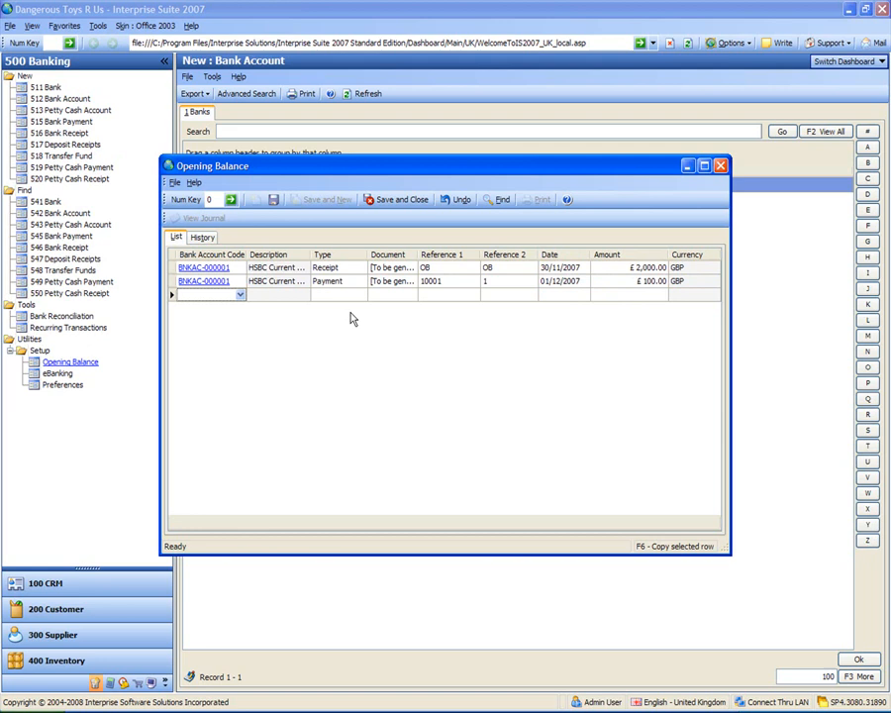
Duplicate payment row 10001 and give the copy Reference 1 of 1002 and Reference 2 of 2
click(187, 294)
key(F6)
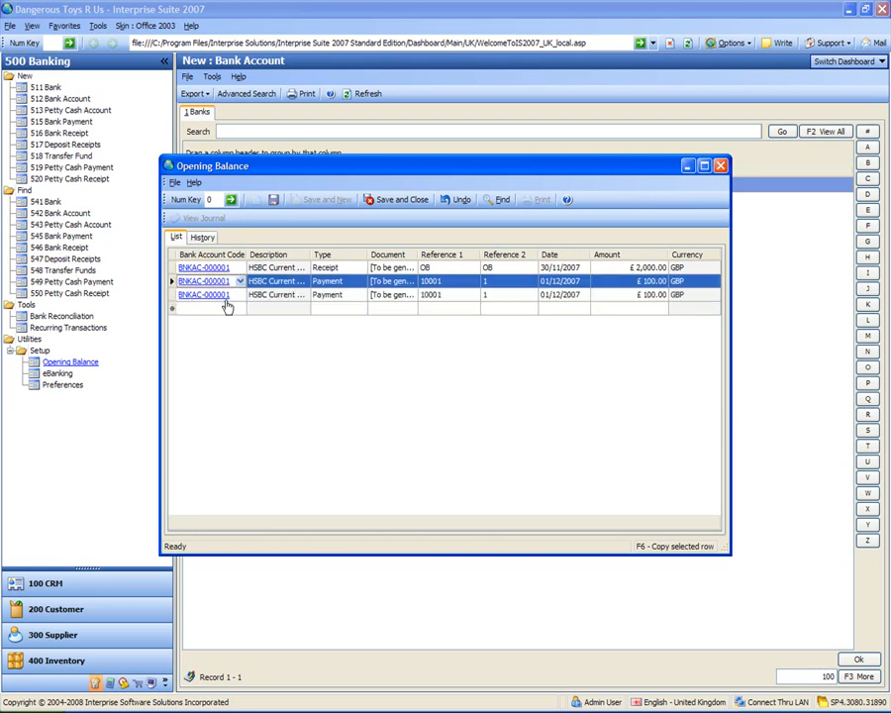
click(461, 296)
text(1002)
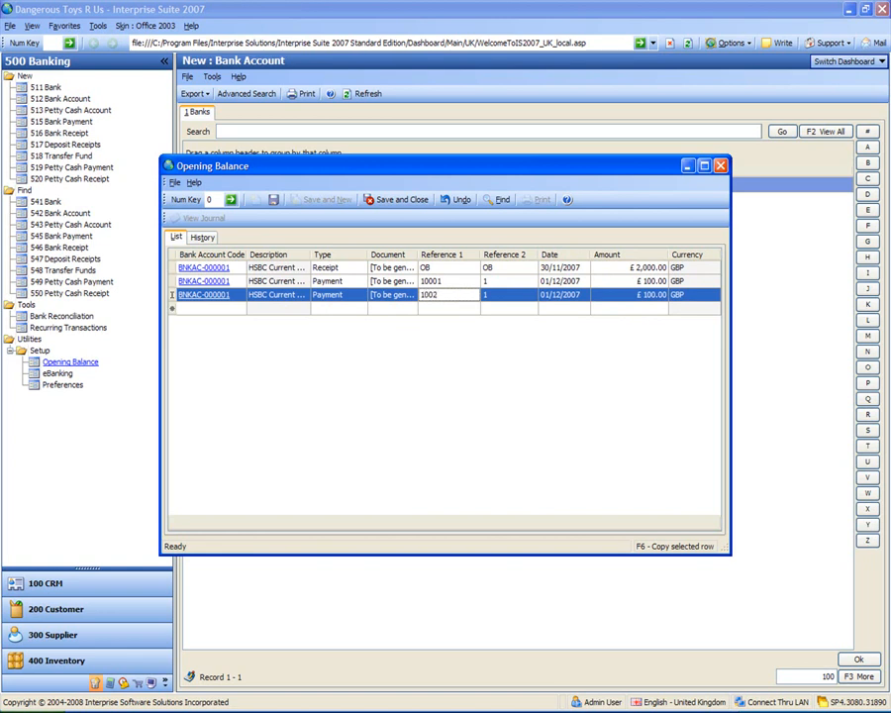
key(Tab)
text(2)
key(Tab)
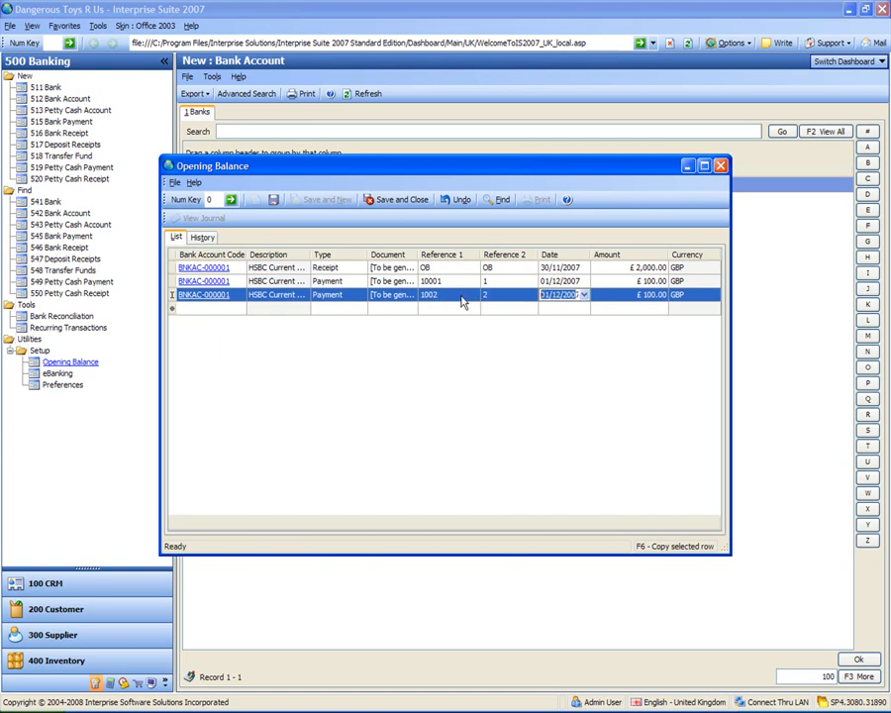
Date payment 1002 on 08/12/2007 and set its amount to £200
click(585, 295)
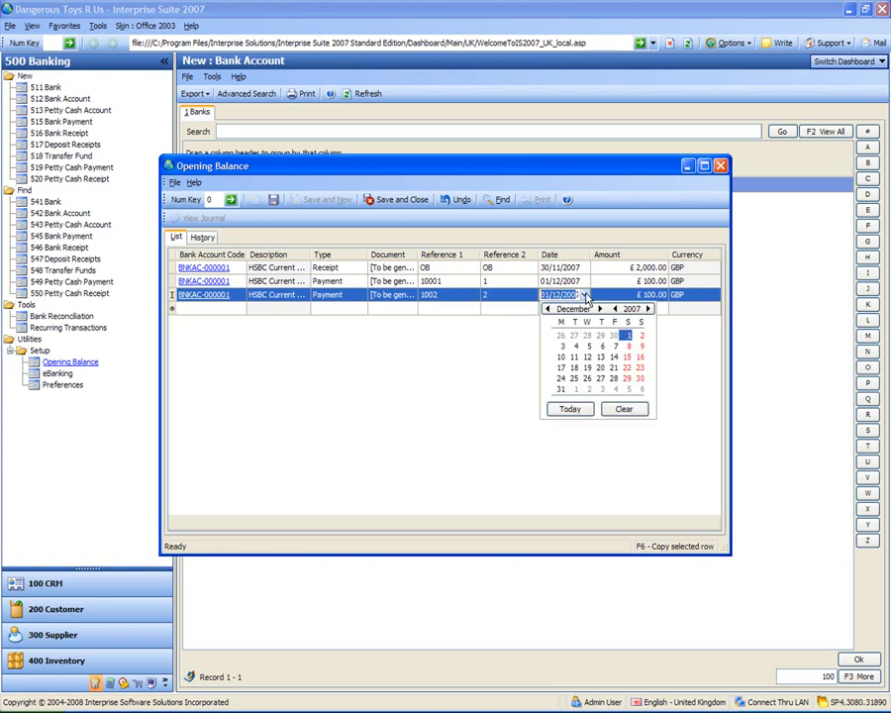
click(627, 346)
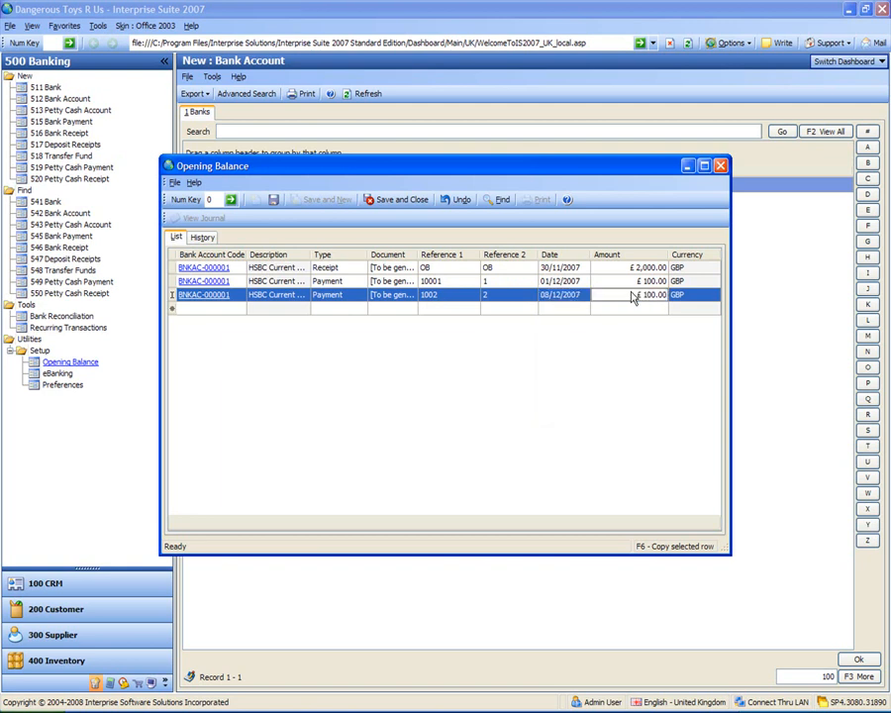
text(200)
key(Return)
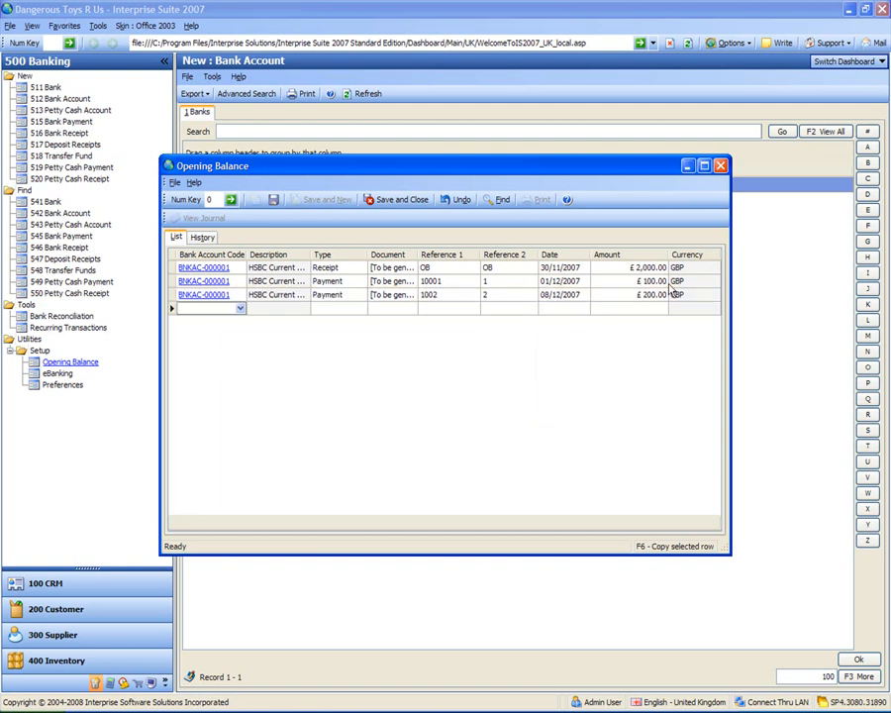
Add an opening balance entry for the HSBC Euro Current Account with OB as both Reference 1 and Reference 2
click(240, 310)
click(200, 373)
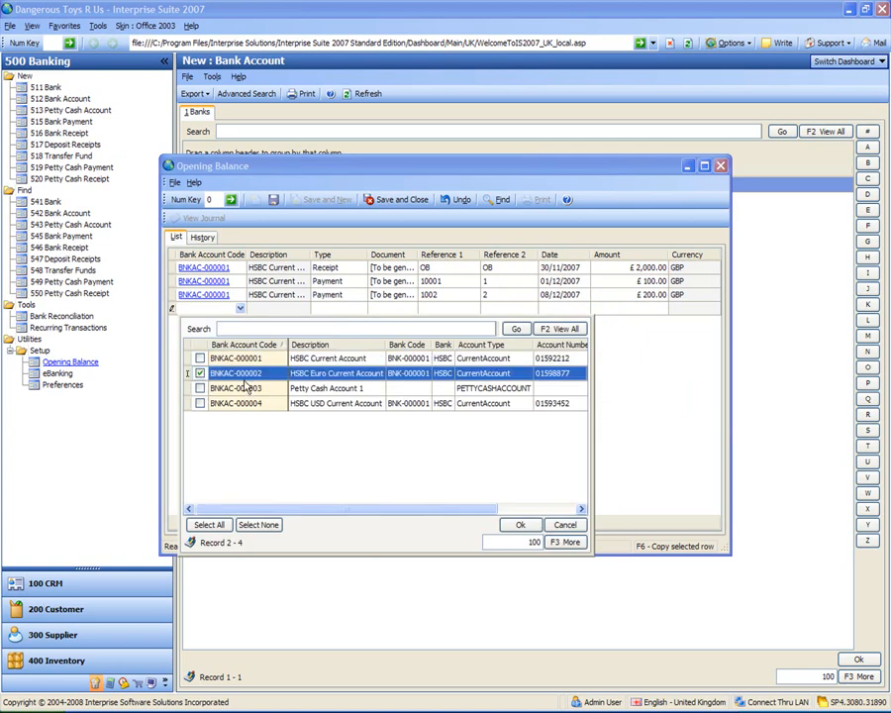
key(Return)
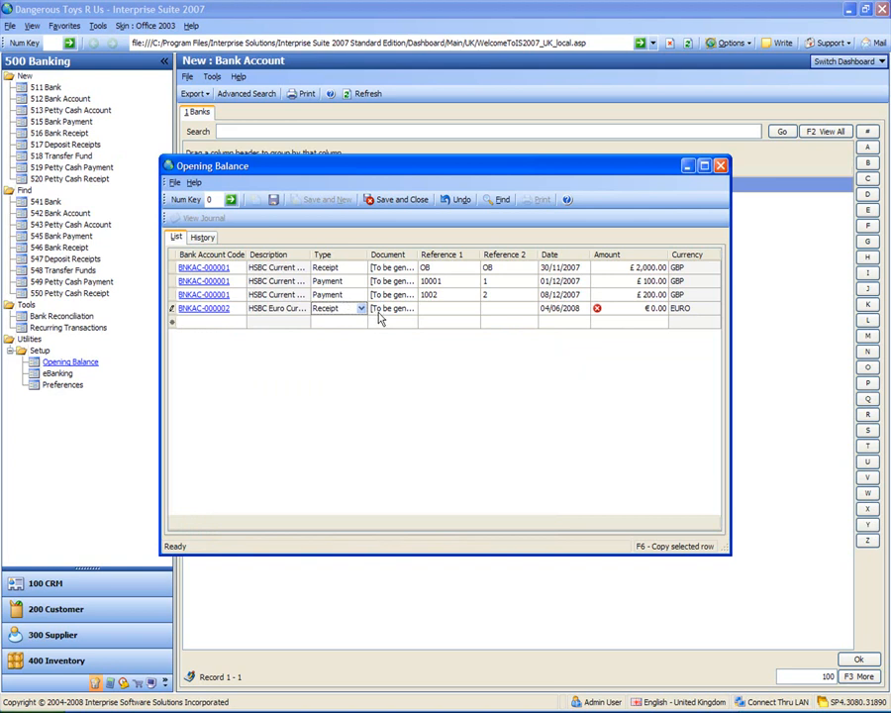
click(448, 310)
text(OB)
key(Tab)
text(OB)
key(Tab)
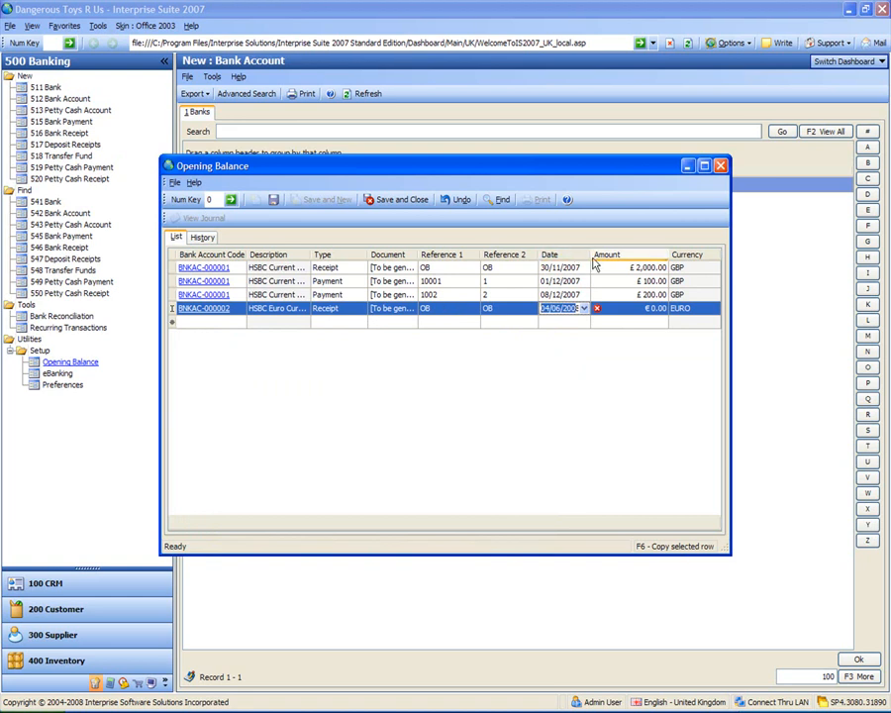
Date the euro account's opening receipt 30/11/2007 and set its amount to €1,000
click(584, 307)
click(546, 323)
click(545, 322)
click(546, 322)
click(546, 323)
click(546, 323)
click(546, 323)
click(546, 323)
click(614, 392)
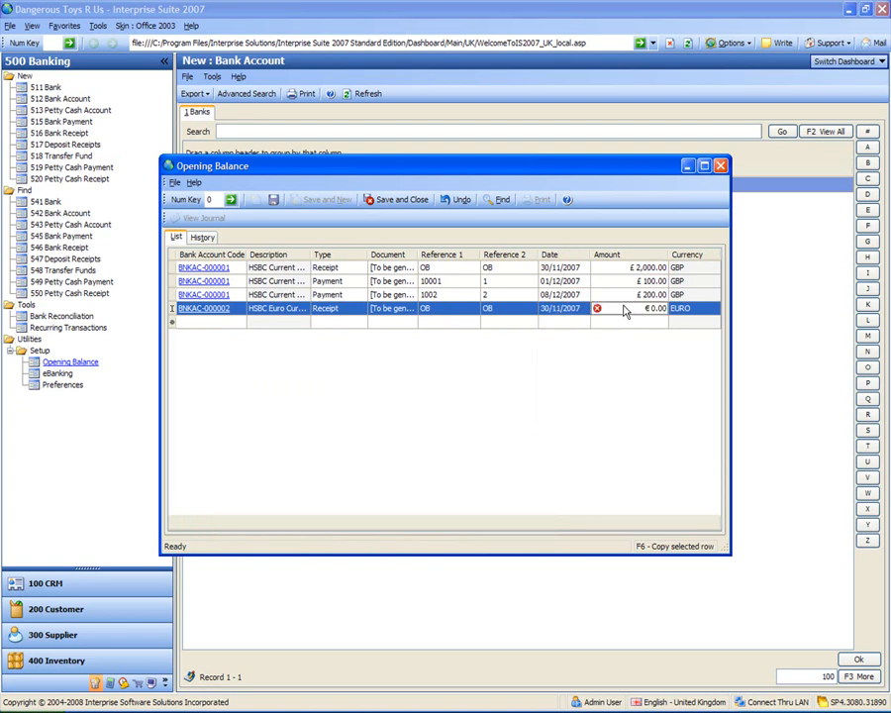
click(624, 309)
text(1000)
key(Return)
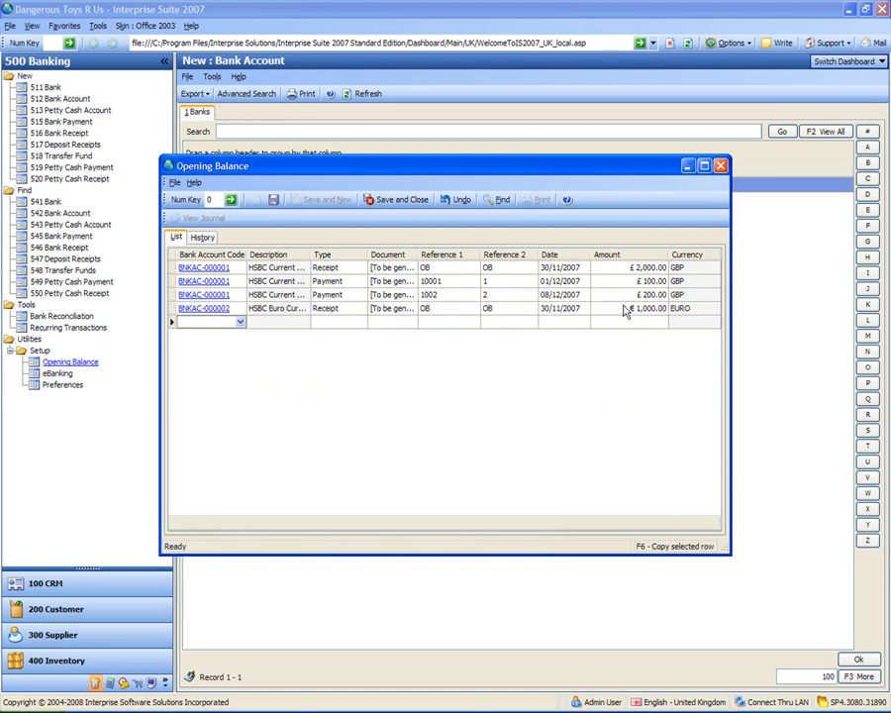
Duplicate the HSBC Euro Current Account's receipt row and change the copy's type to Payment
click(240, 323)
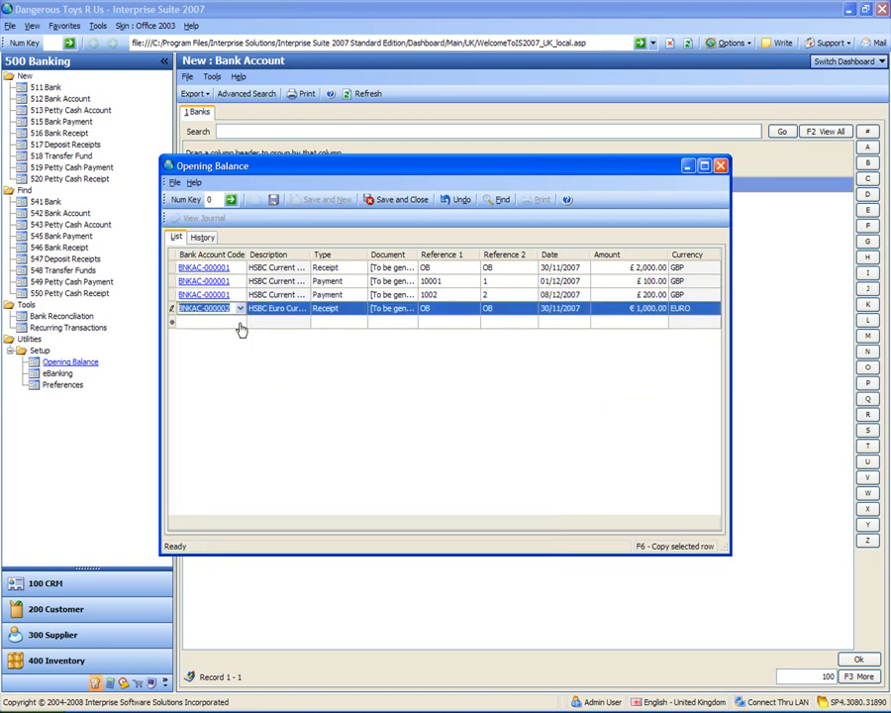
key(F6)
click(355, 325)
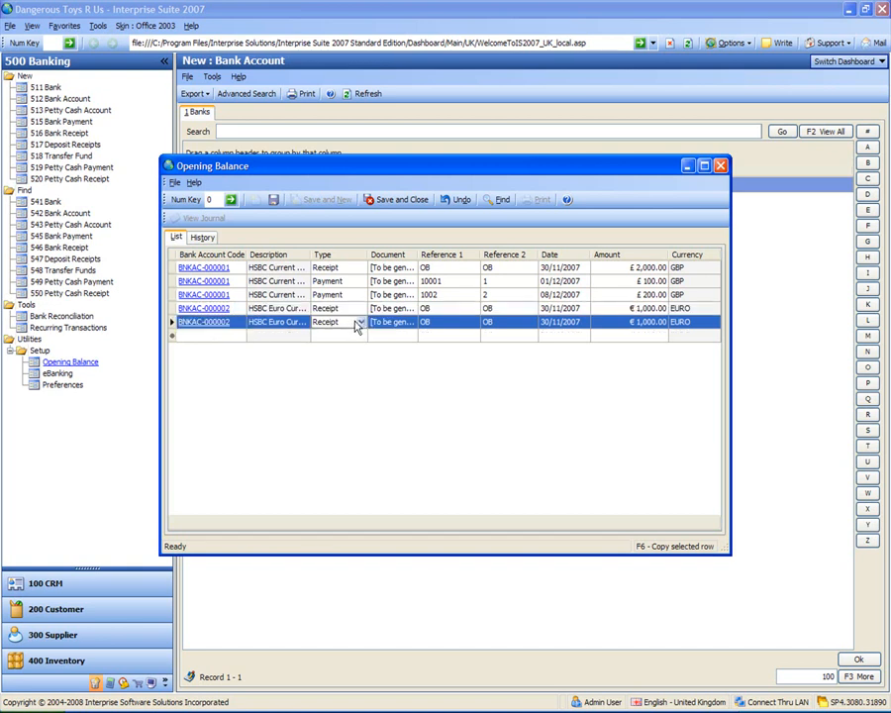
click(366, 325)
click(365, 325)
click(358, 335)
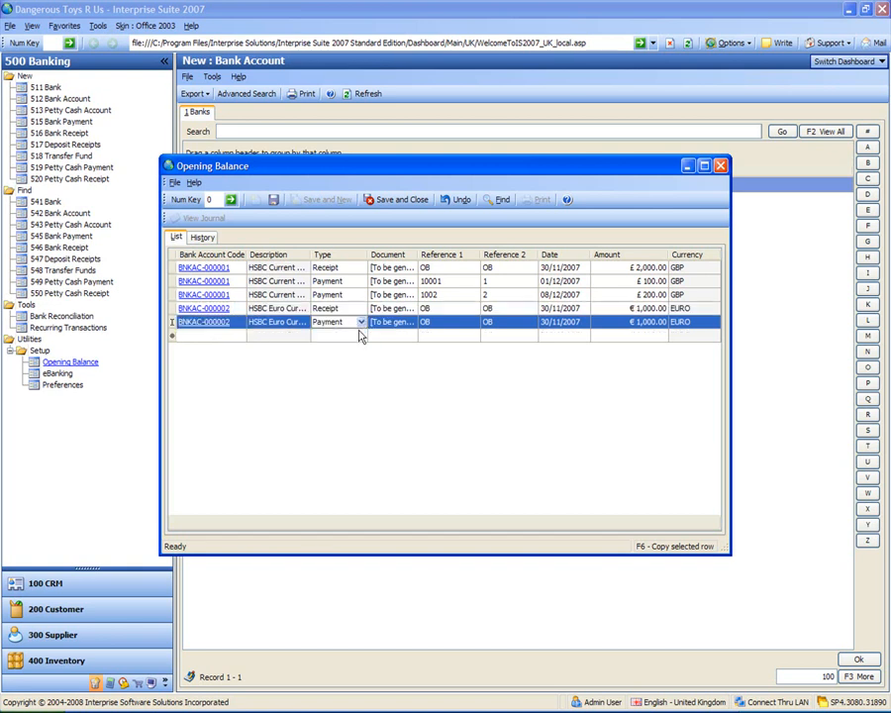
Replace Reference 1 of the euro account's payment with 11003
click(447, 327)
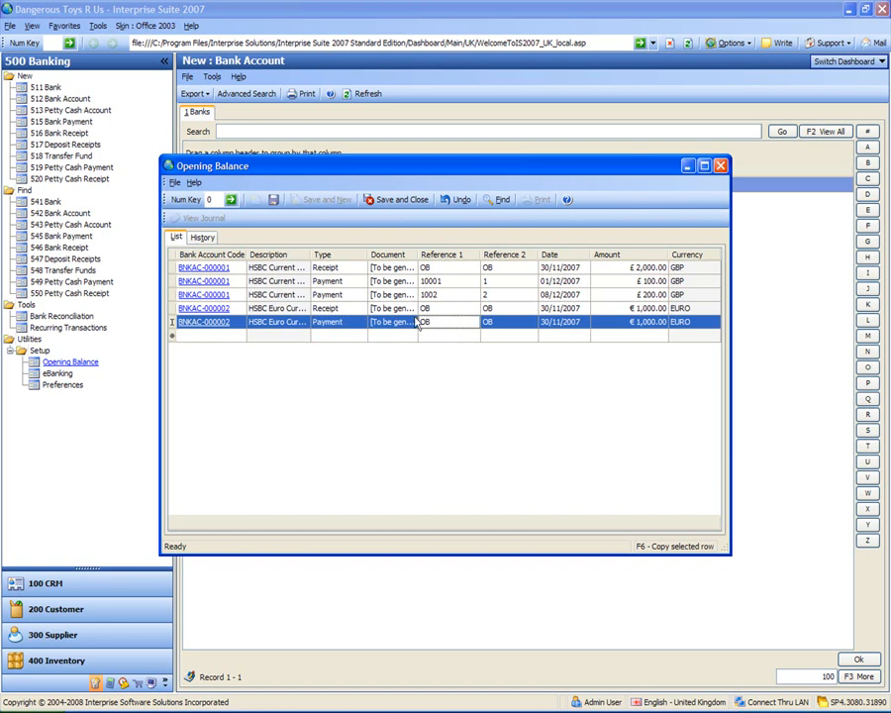
double_click(439, 317)
text(11003)
Date euro payment 11003 on 20/12/2007 and set its amount to €500
click(550, 322)
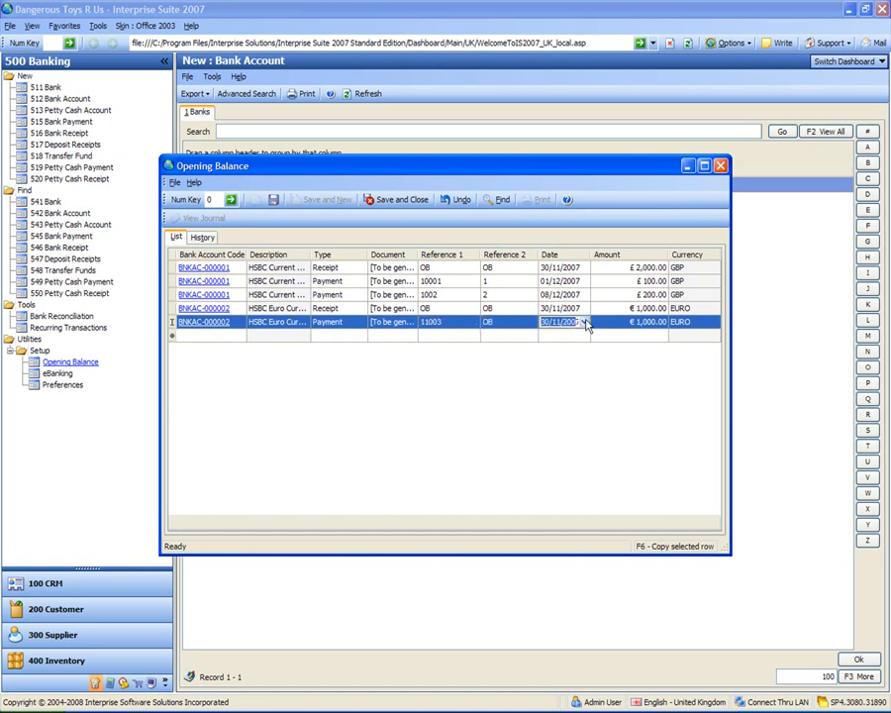
click(585, 323)
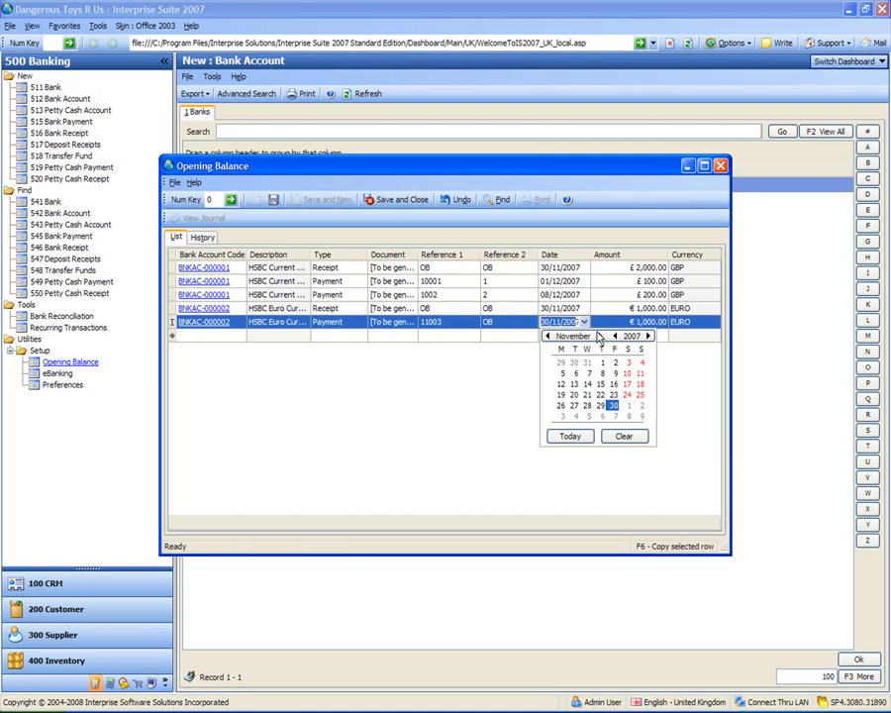
click(598, 337)
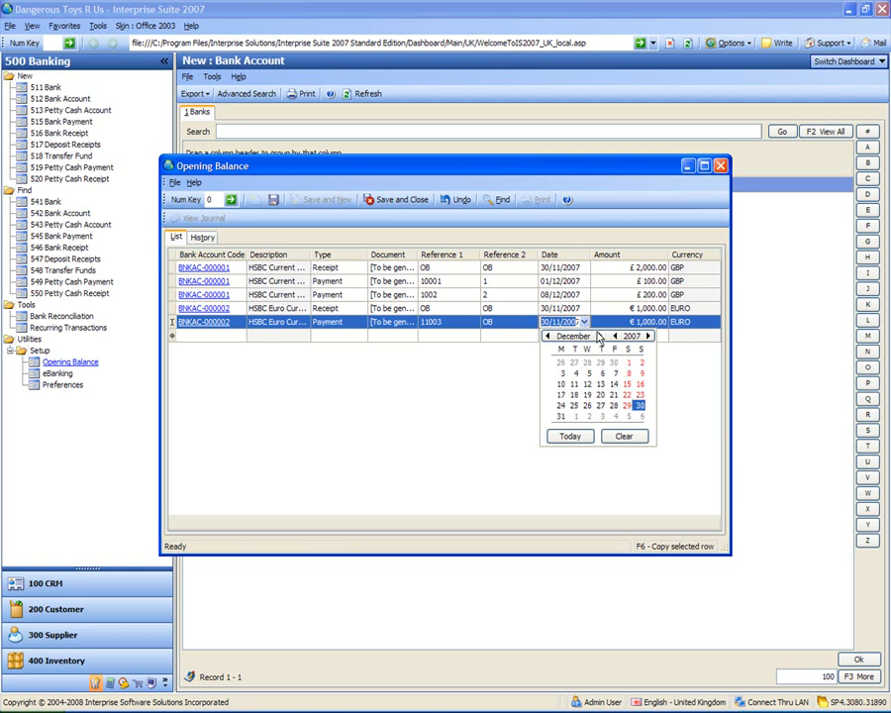
click(601, 395)
click(660, 323)
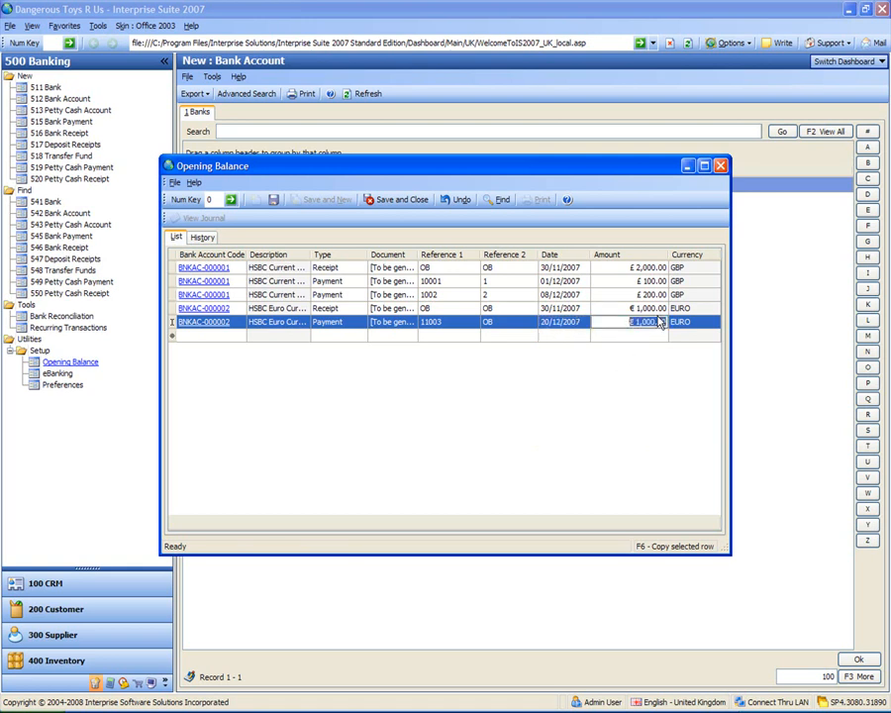
text(500)
key(Return)
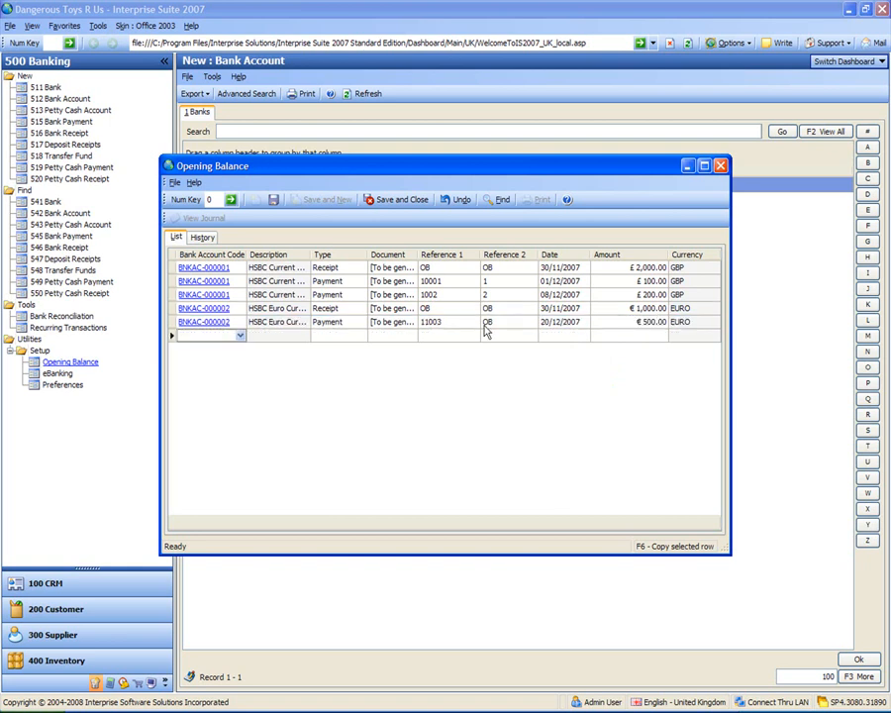
Add an opening balance entry for the HSBC USD Current Account, BNKAC-000004
click(240, 338)
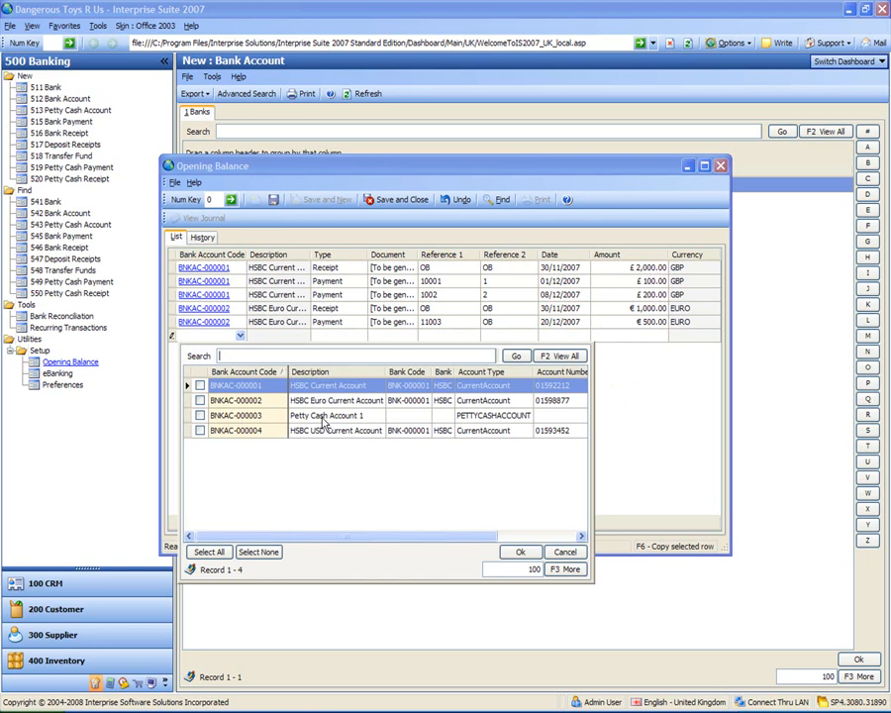
click(236, 433)
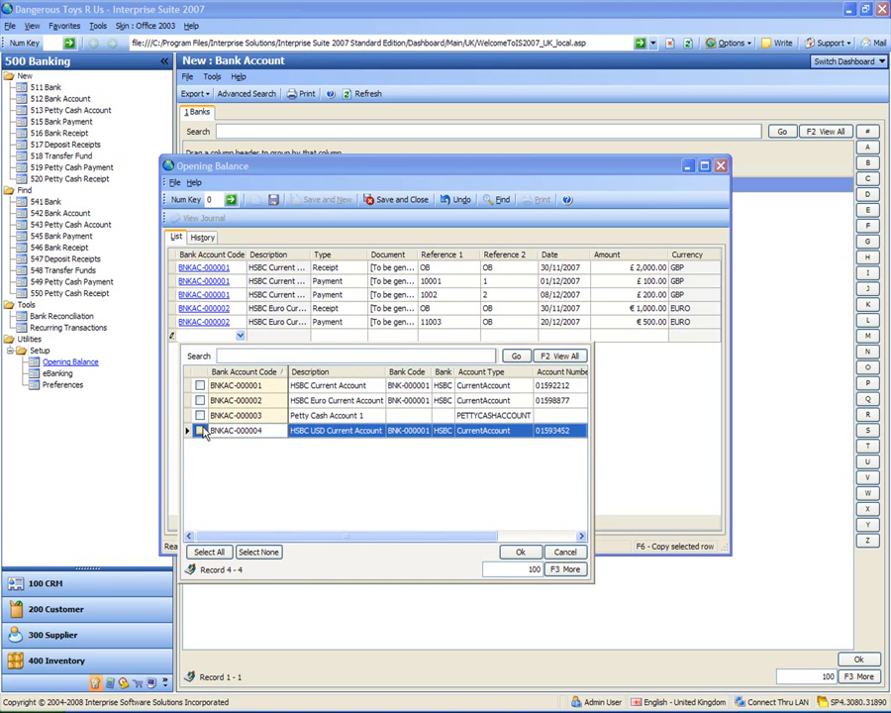
click(200, 432)
double_click(240, 435)
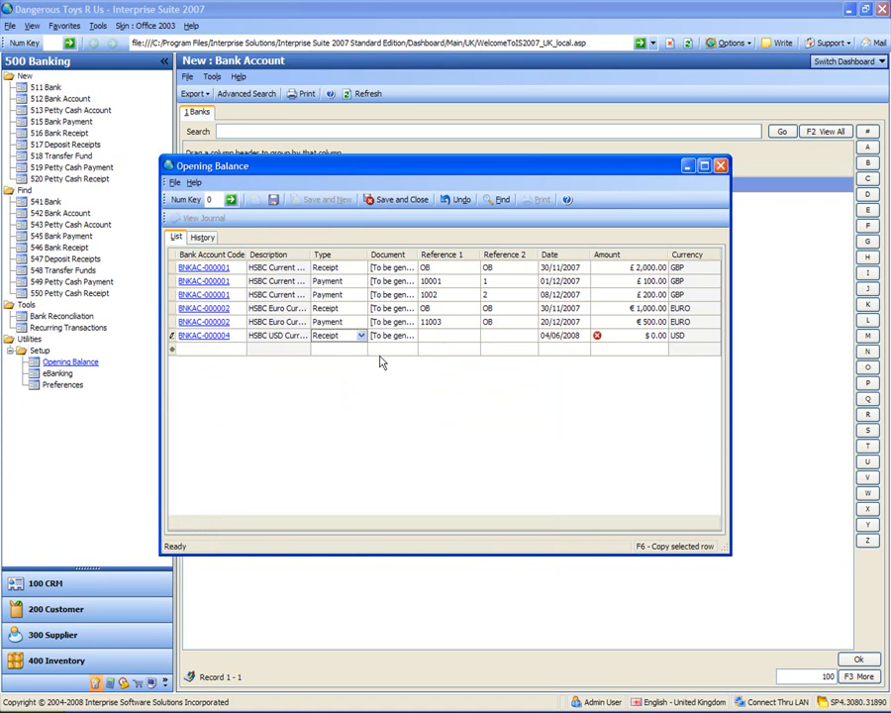
Enter OB as both Reference 1 and Reference 2 on the USD account's receipt row
click(447, 343)
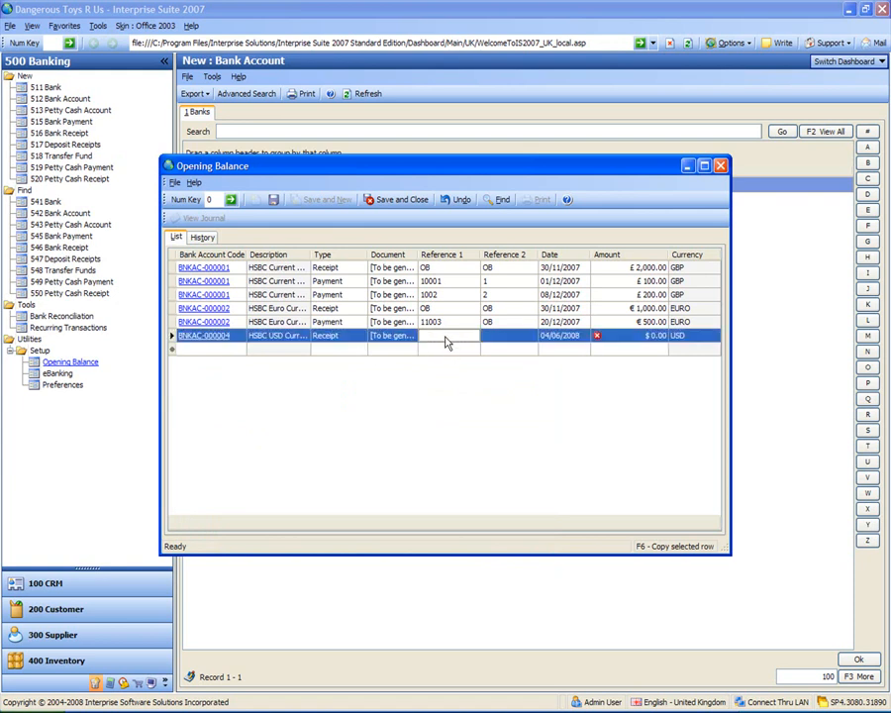
text(OB)
key(Tab)
text(OB)
key(Tab)
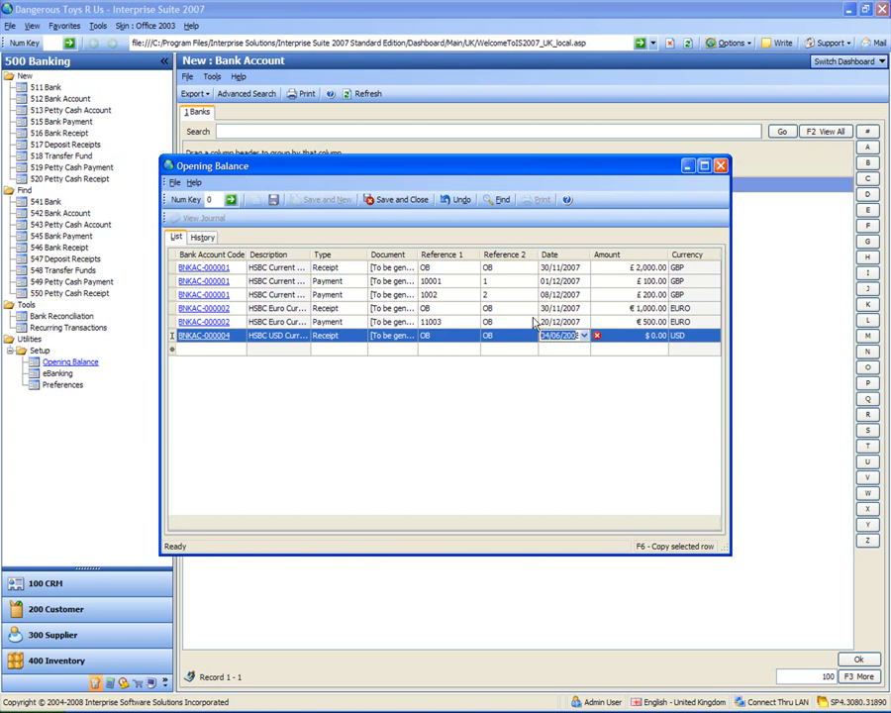
Date the USD account's opening receipt 30/11/2007 and set its amount to $1,000
click(584, 336)
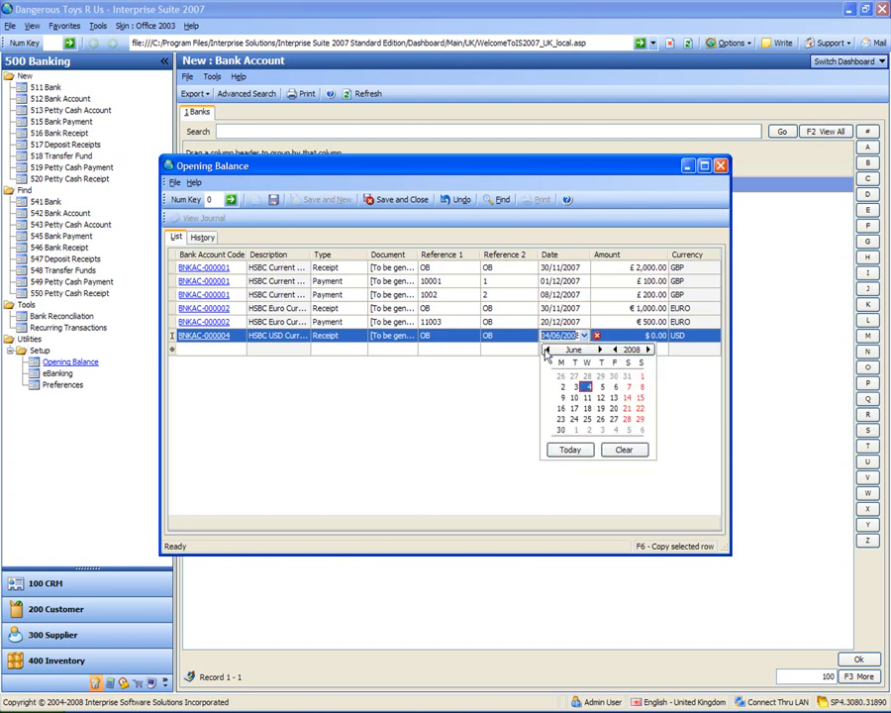
click(547, 350)
click(546, 350)
click(546, 350)
click(546, 350)
click(547, 349)
click(547, 349)
click(547, 349)
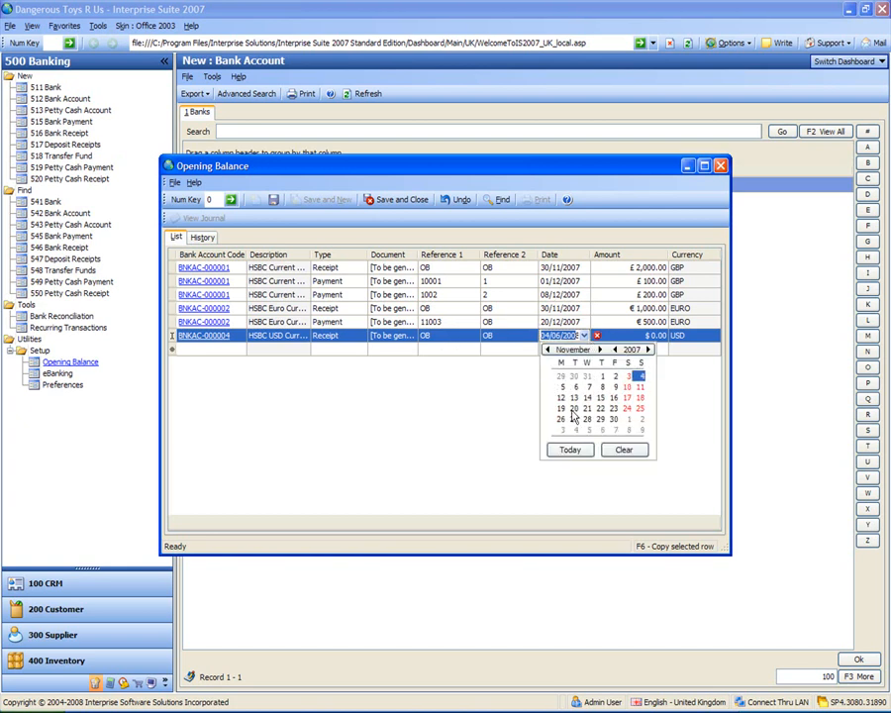
click(614, 418)
click(636, 338)
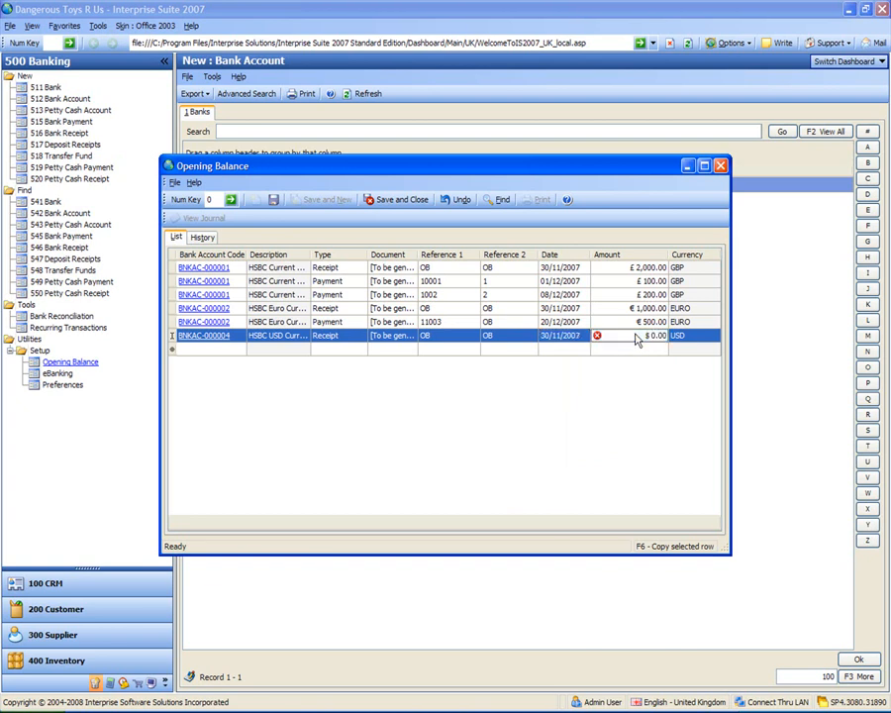
text(1000)
key(Return)
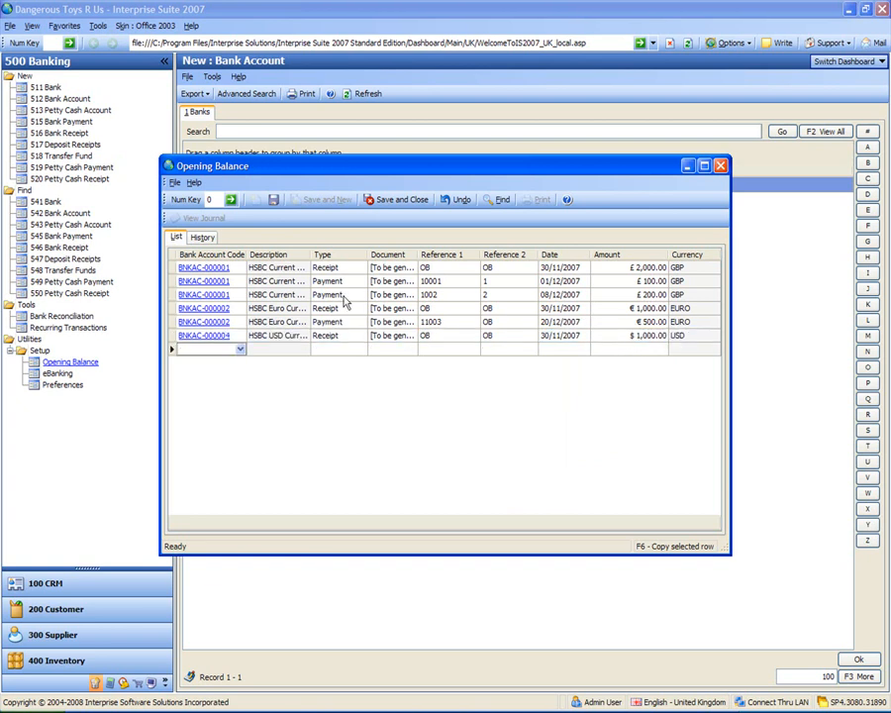
Add a Payment entry for the HSBC USD Current Account, BNKAC-000004, with 19007 as Reference 1
click(239, 352)
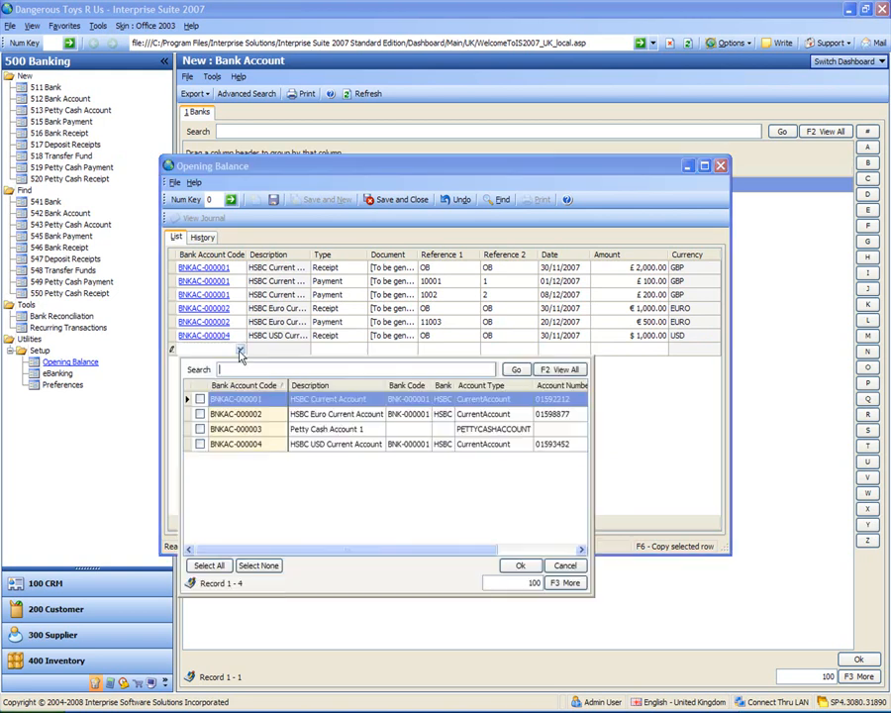
click(235, 445)
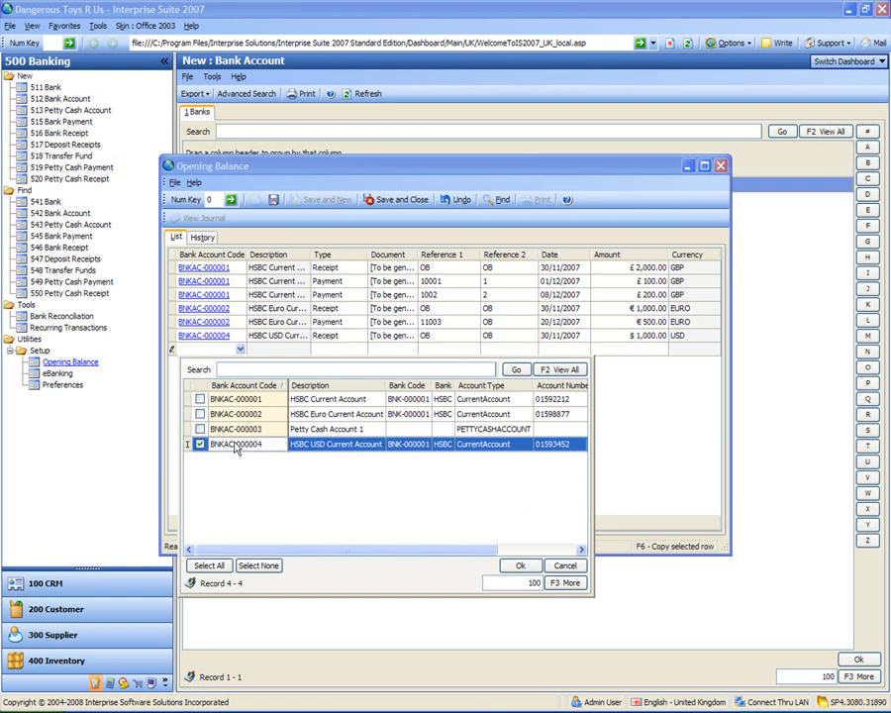
click(361, 350)
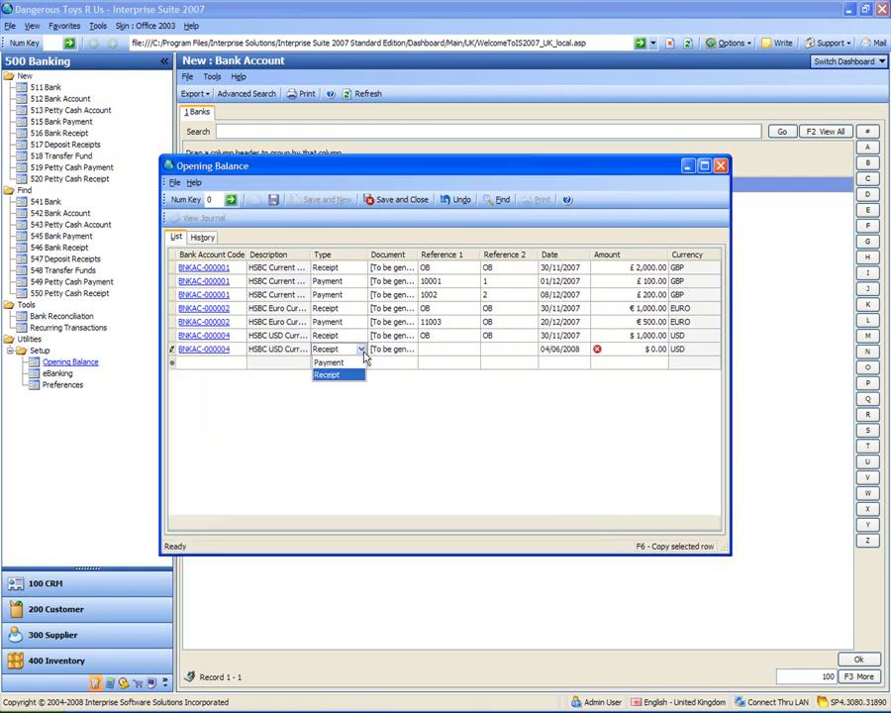
click(332, 362)
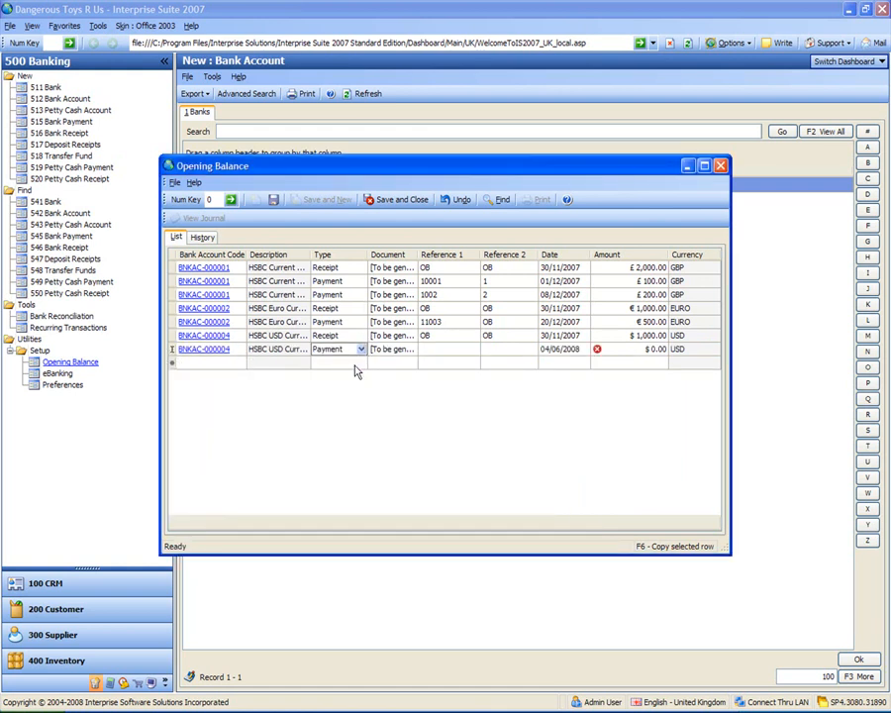
click(452, 351)
text(19007)
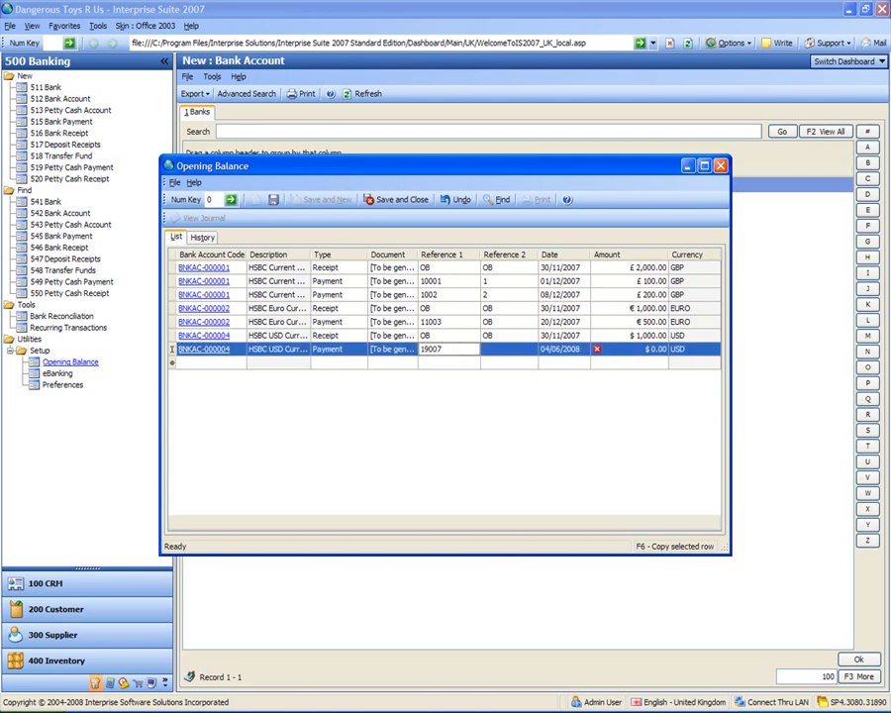
key(Tab)
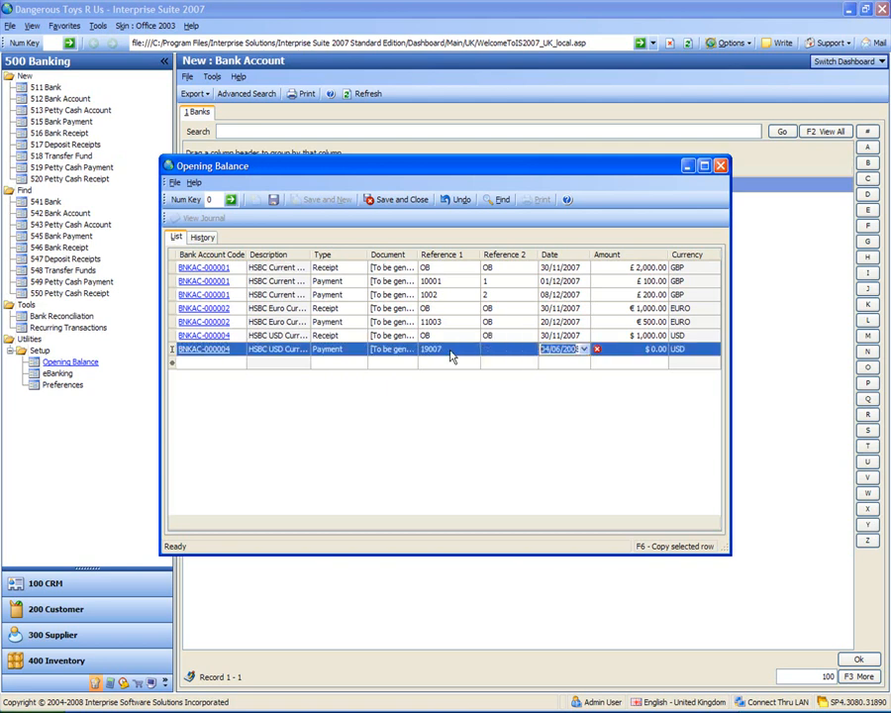
Date USD payment 19007 on 14/12/2007 and set its amount to $800
click(585, 351)
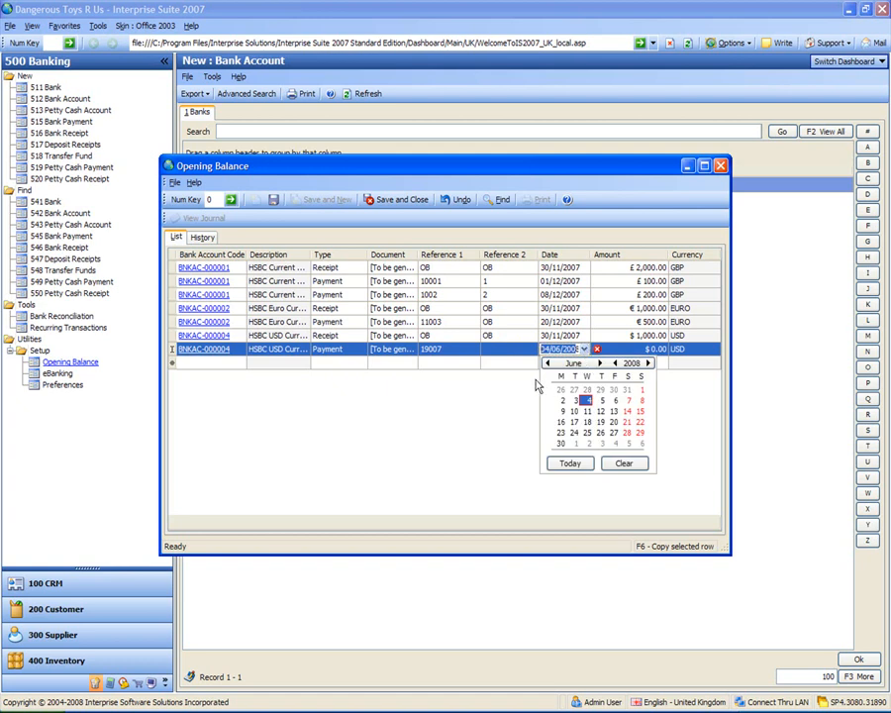
scroll(581, 424, up, 6)
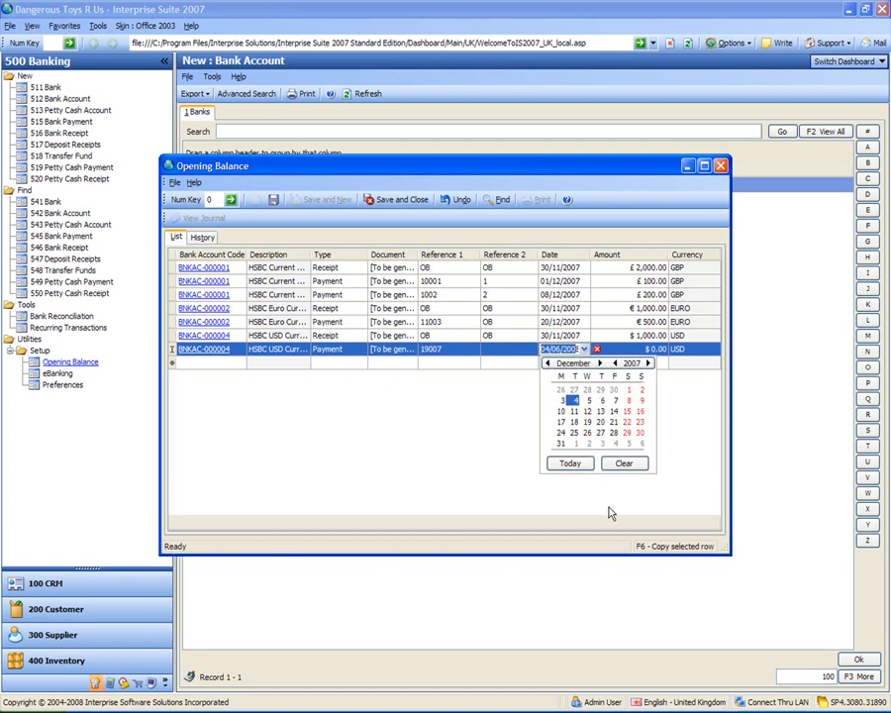
click(613, 412)
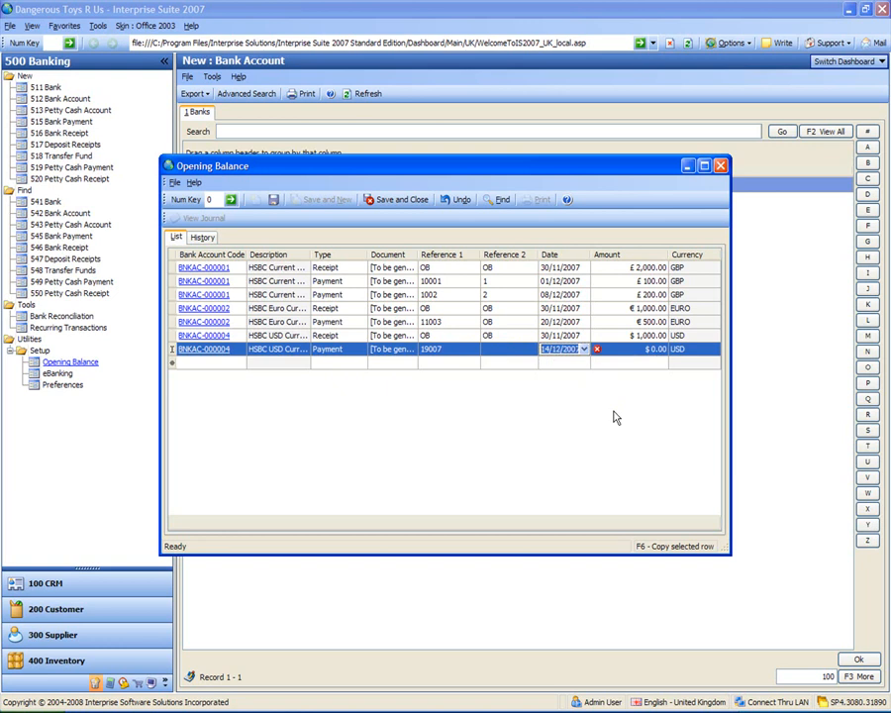
click(644, 351)
click(645, 354)
text(800)
key(Return)
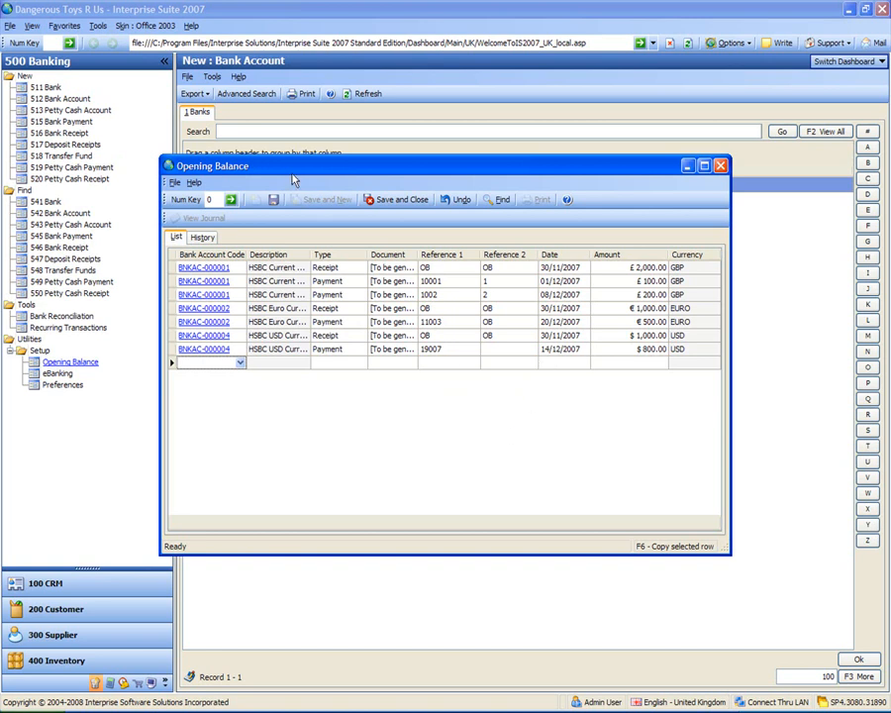
Save the opening balance entries, then check them in the history and close the Opening Balance window
click(273, 200)
click(201, 238)
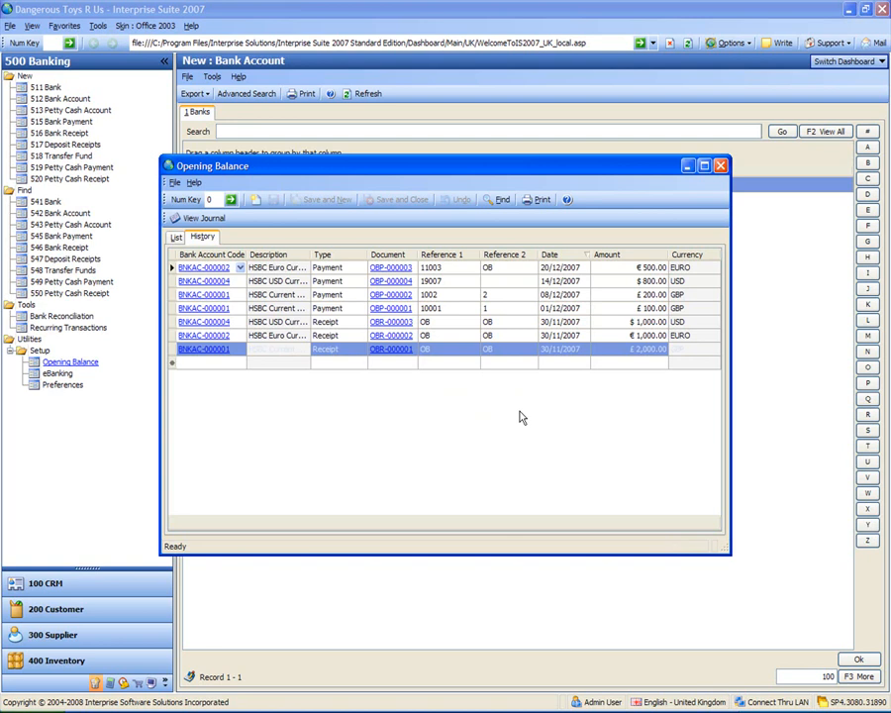
click(721, 168)
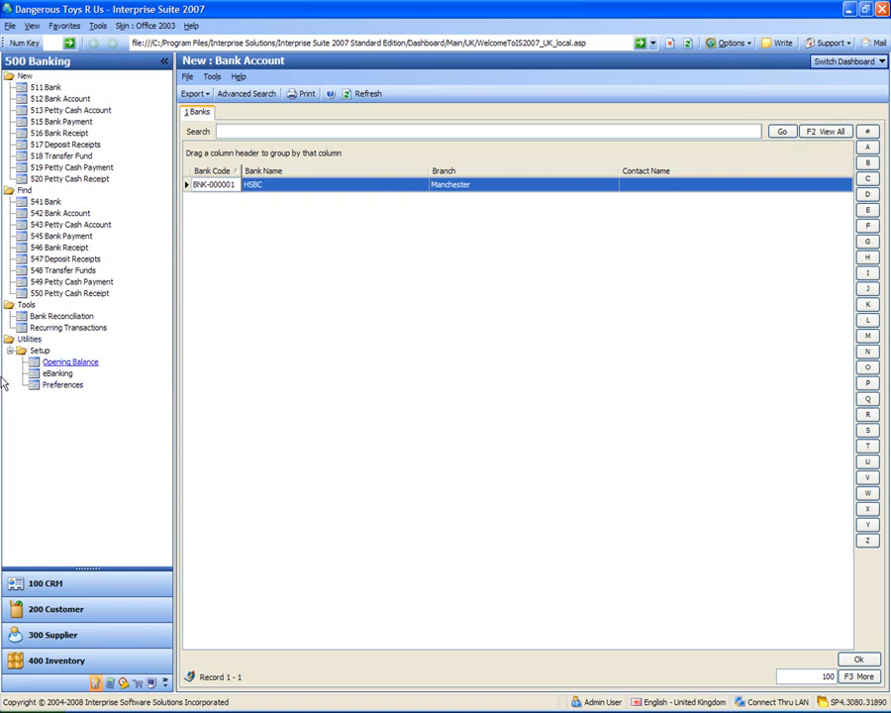
Open the eBanking setup for the HSBC Current Account, BNKAC-000001, and set its file path to C:\bank.txt, replacing the existing file
click(57, 374)
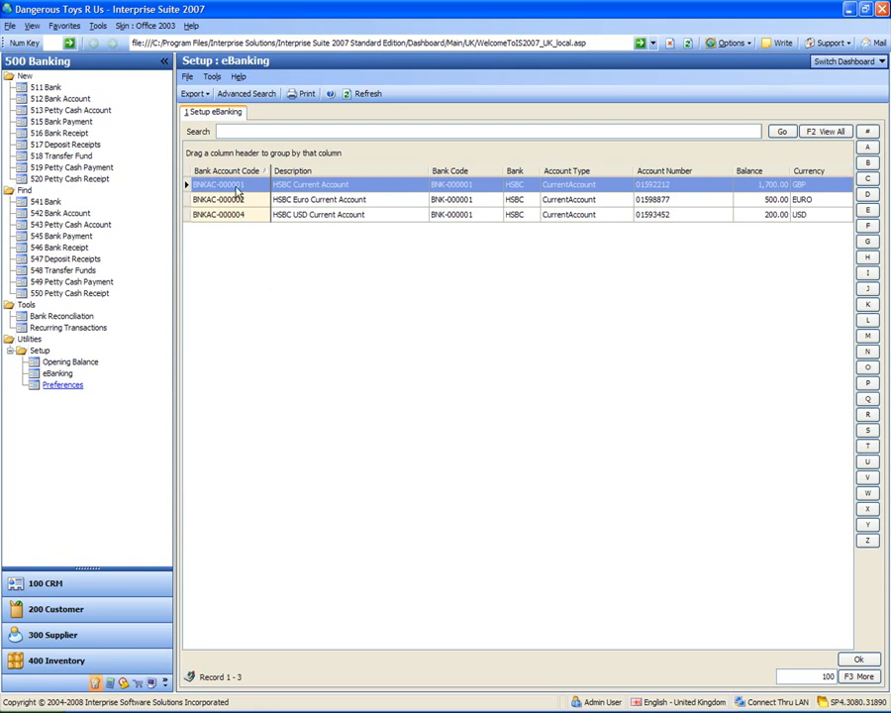
double_click(236, 186)
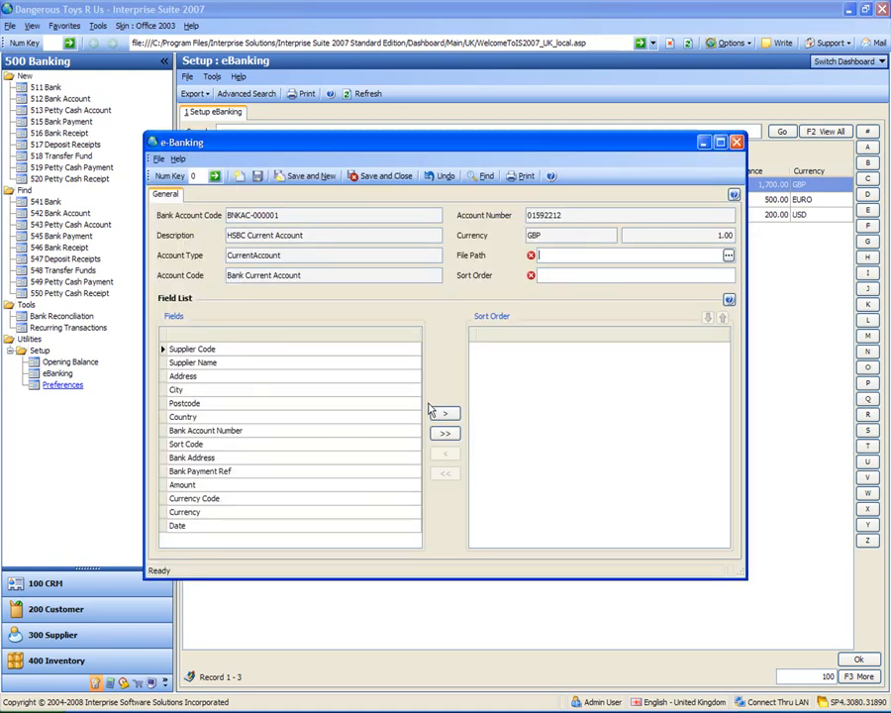
click(728, 255)
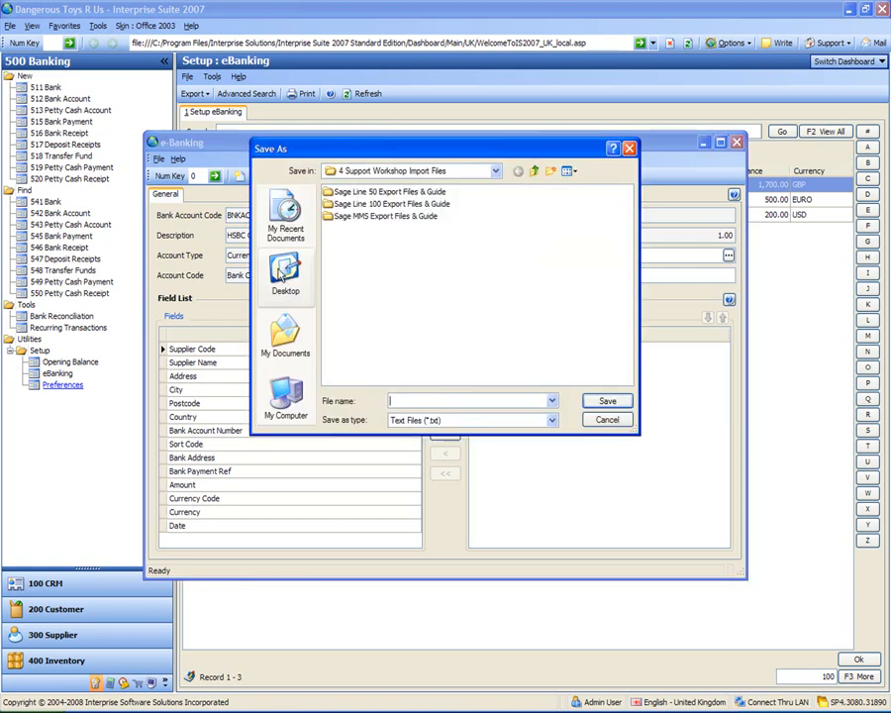
click(495, 173)
click(495, 173)
click(492, 174)
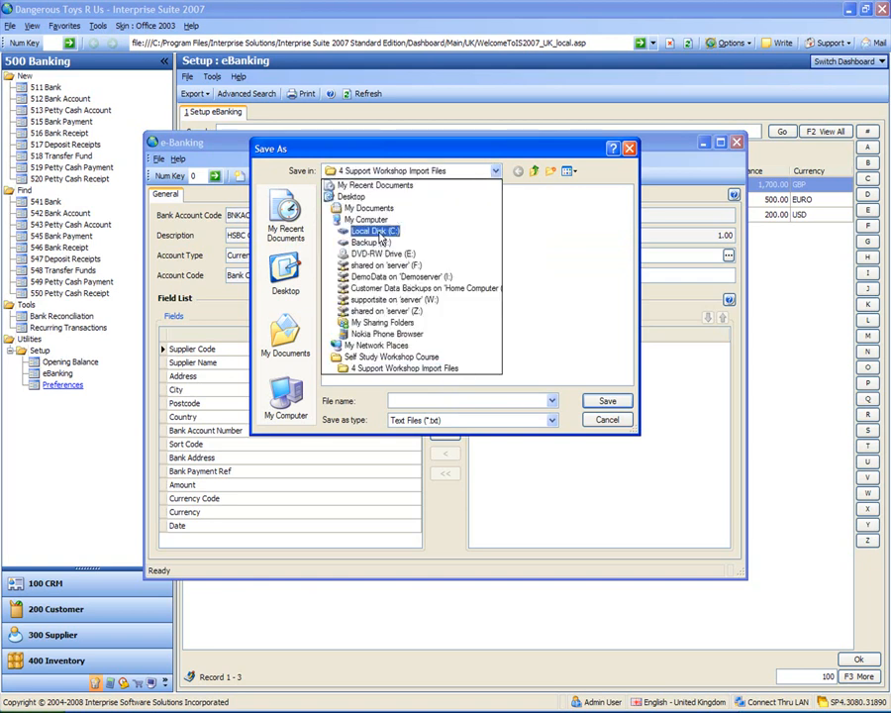
click(380, 238)
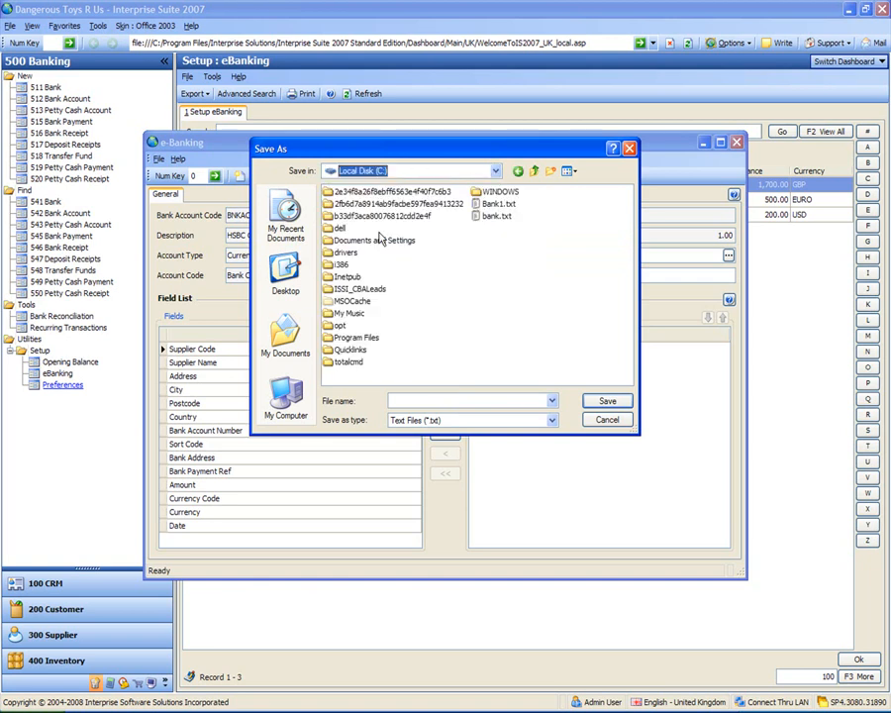
click(498, 215)
click(605, 401)
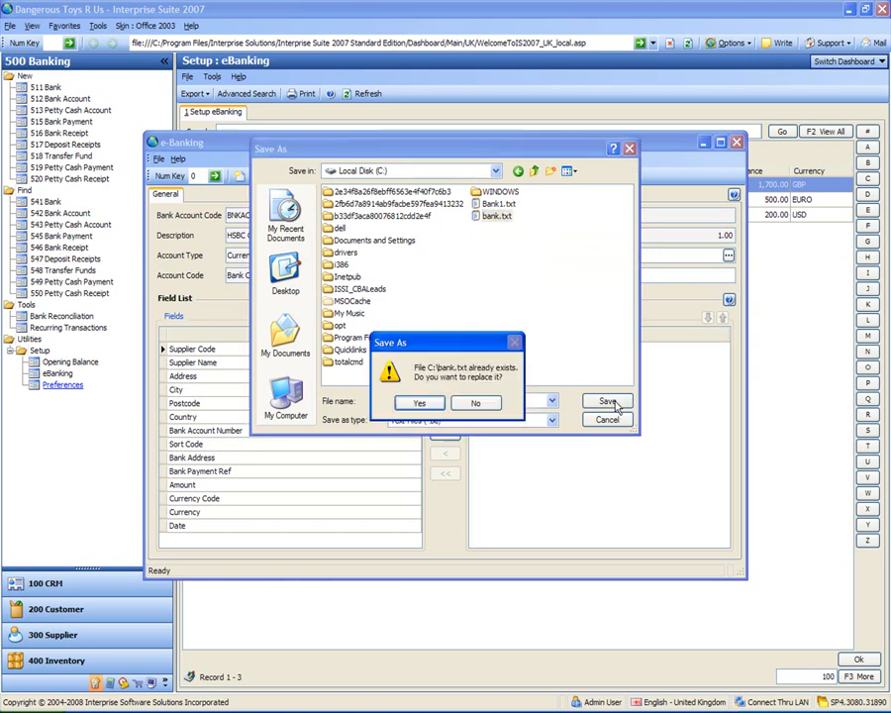
click(418, 403)
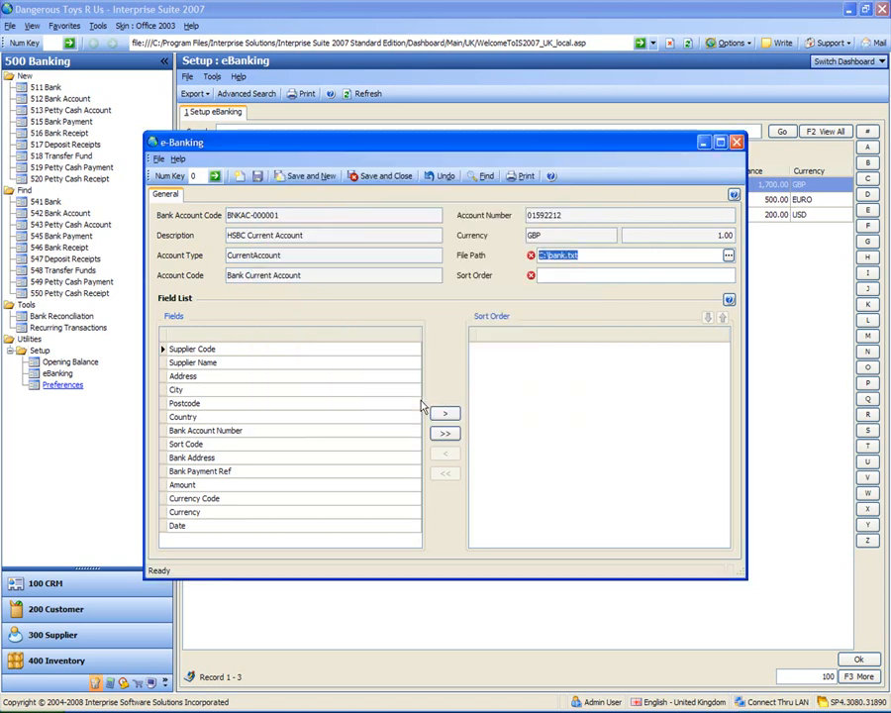
Add the Amount and Currency fields to the sort order of the HSBC Current Account's eBanking file
click(587, 279)
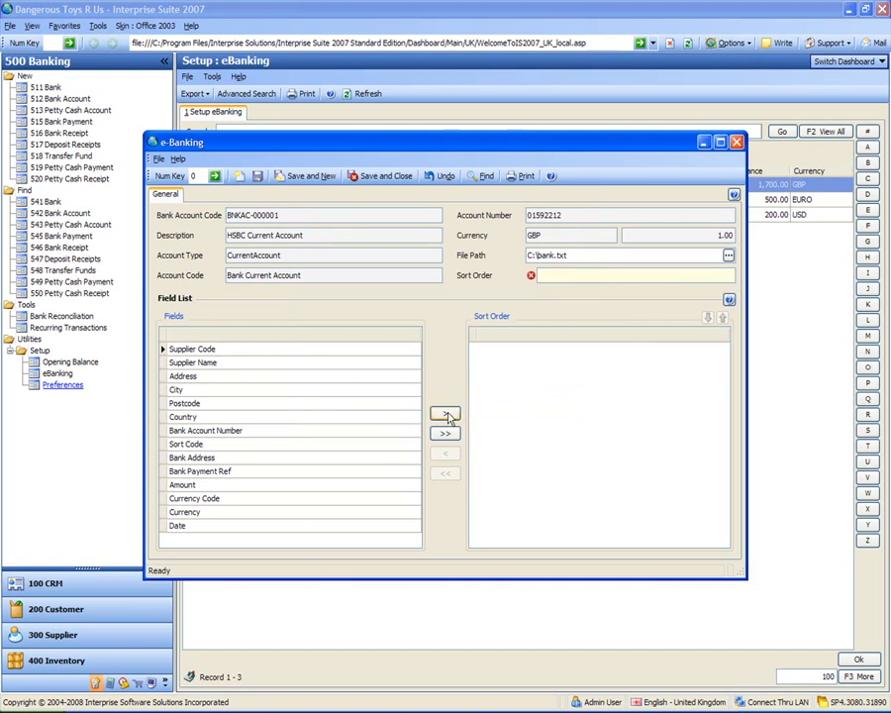
click(224, 485)
click(447, 415)
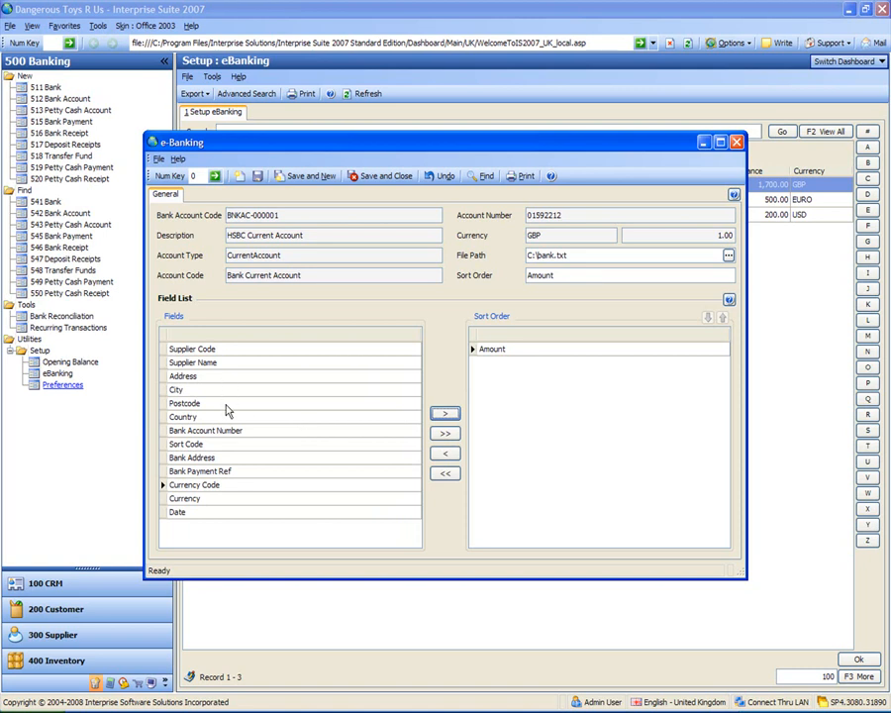
click(228, 499)
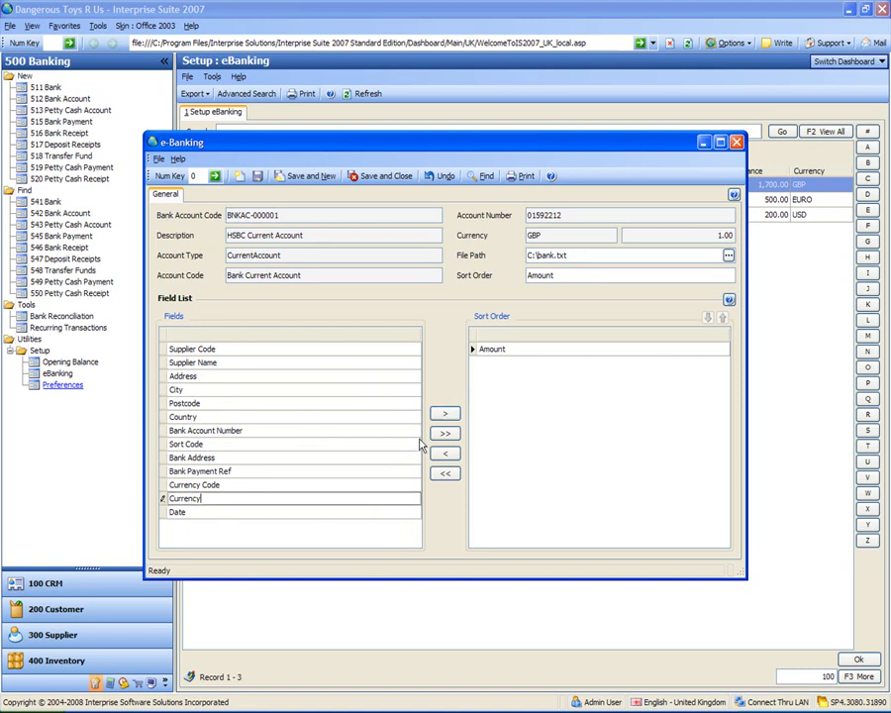
click(445, 415)
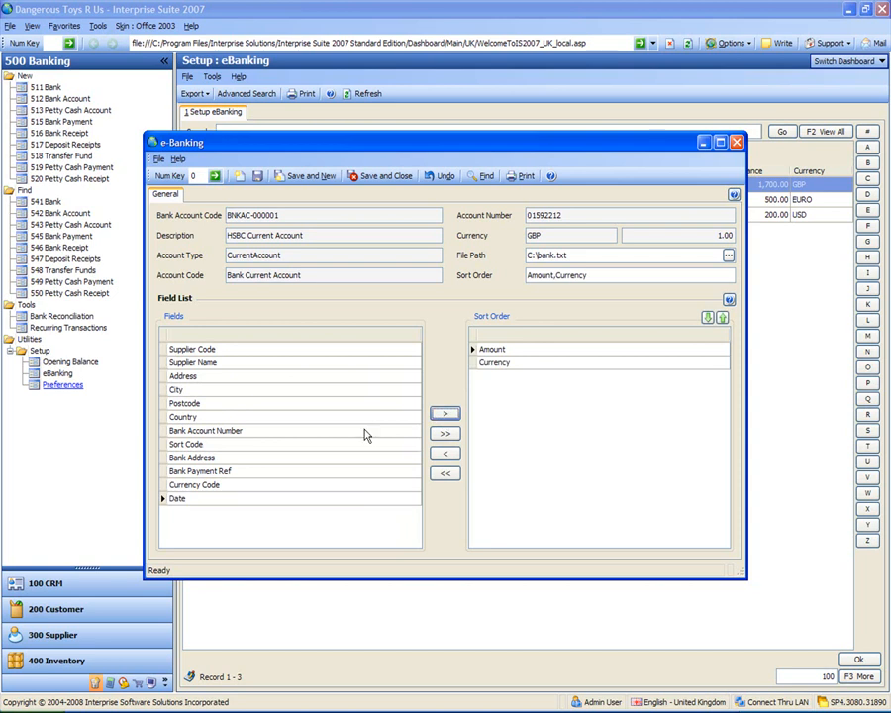
Add the Sort Code, Bank Account Number and Bank Payment Ref fields to the eBanking file's sort order
click(216, 445)
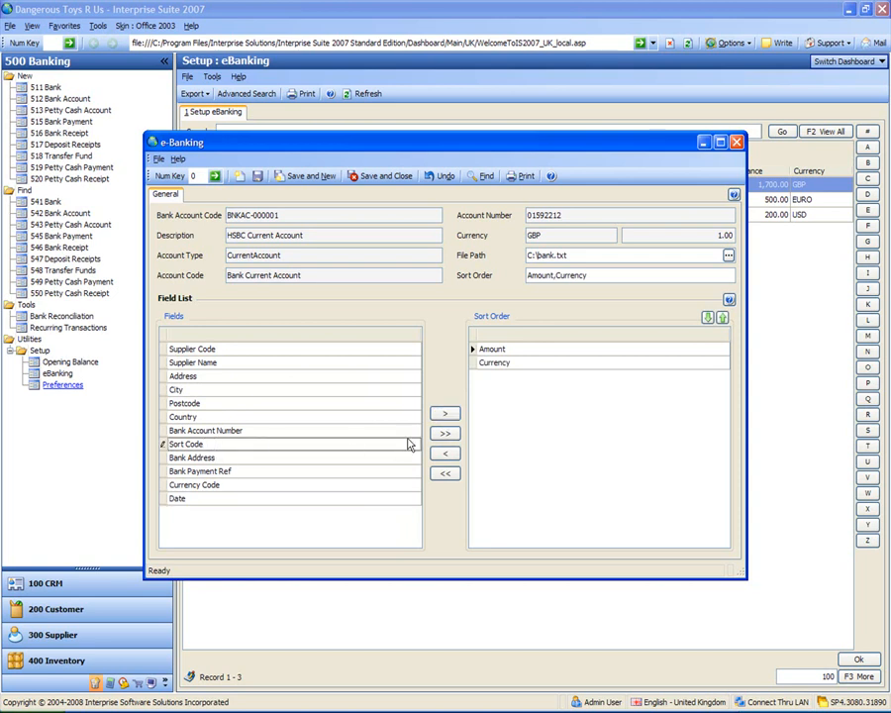
click(443, 415)
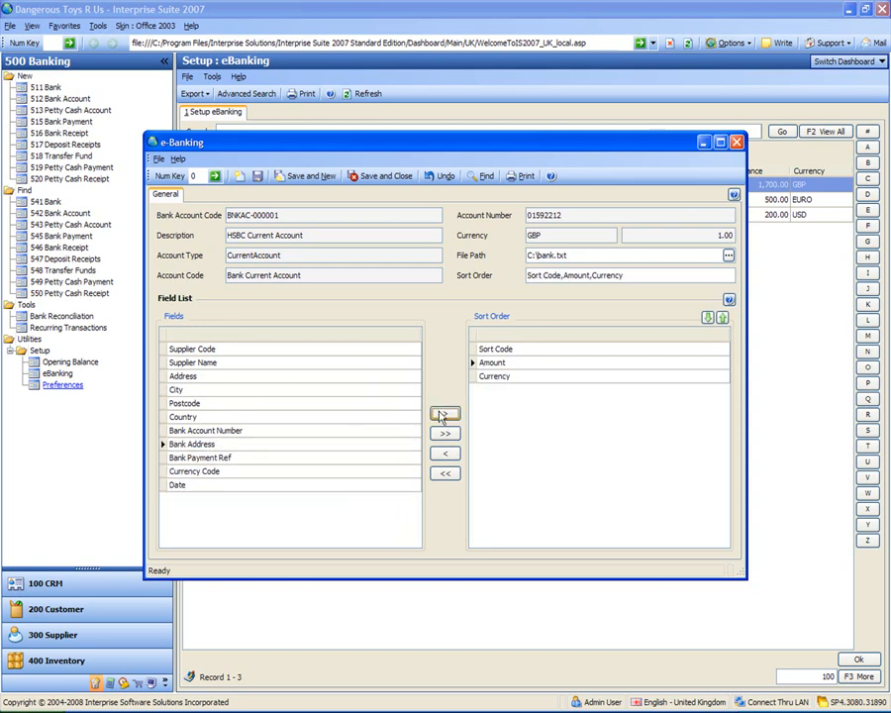
click(297, 431)
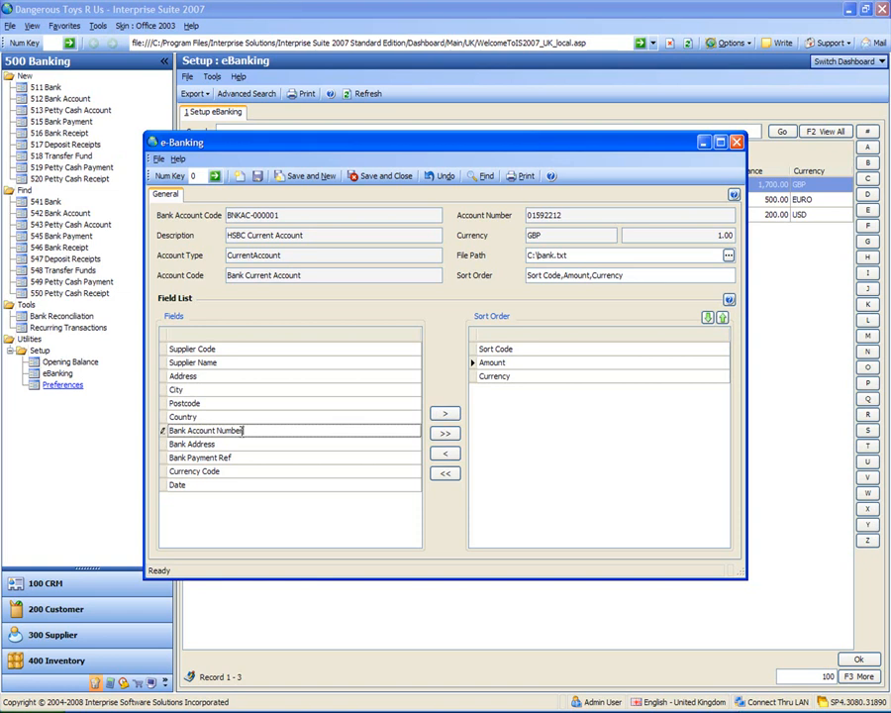
click(444, 415)
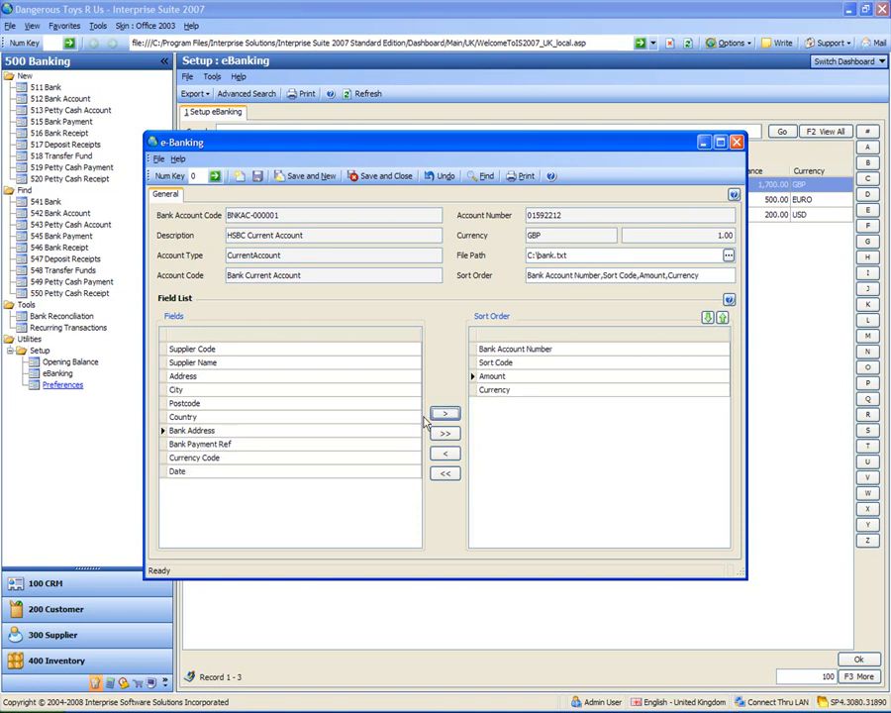
click(224, 444)
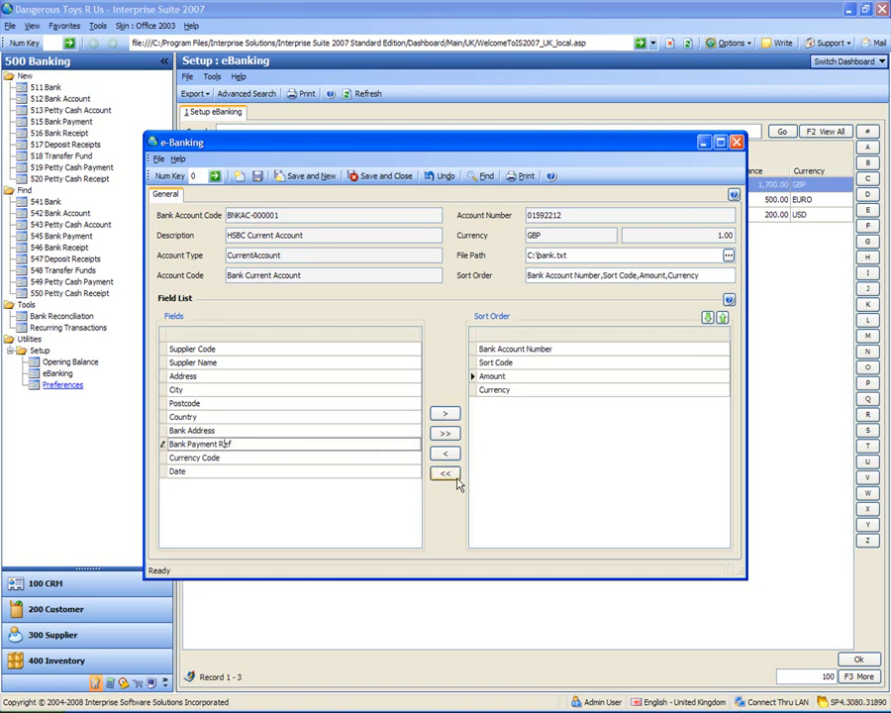
click(444, 415)
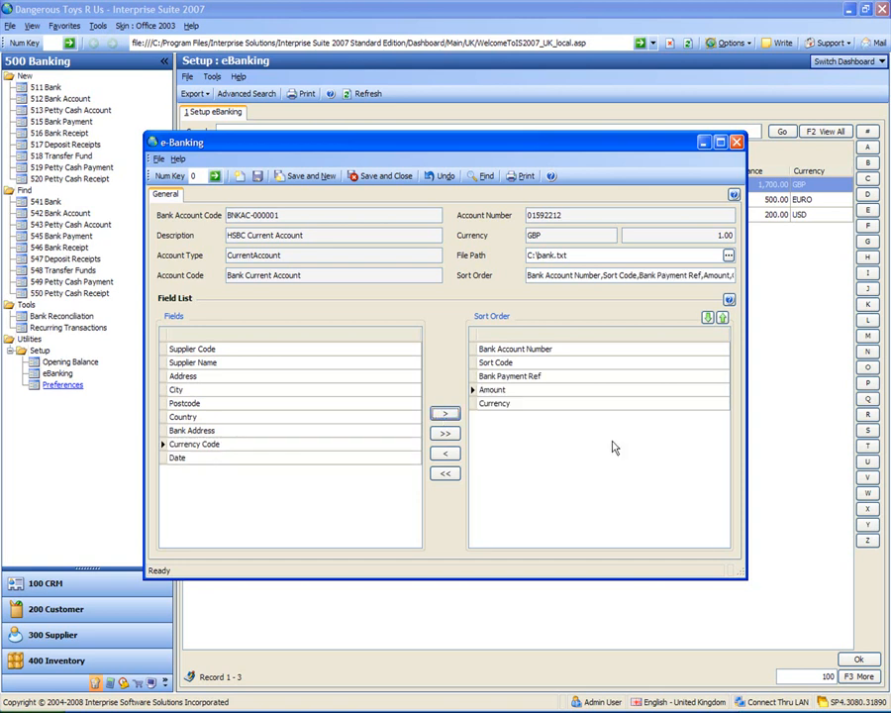
Arrange the sort order as Amount, Currency, Sort Code, Bank Account Number, Bank Payment Ref, and save and close the eBanking setup
click(529, 390)
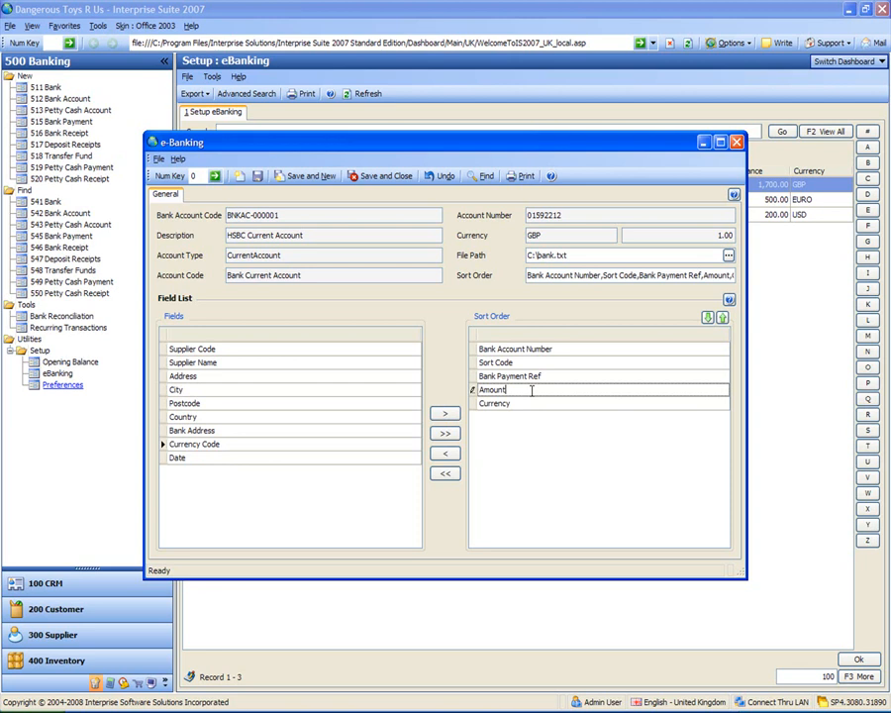
click(722, 319)
click(723, 319)
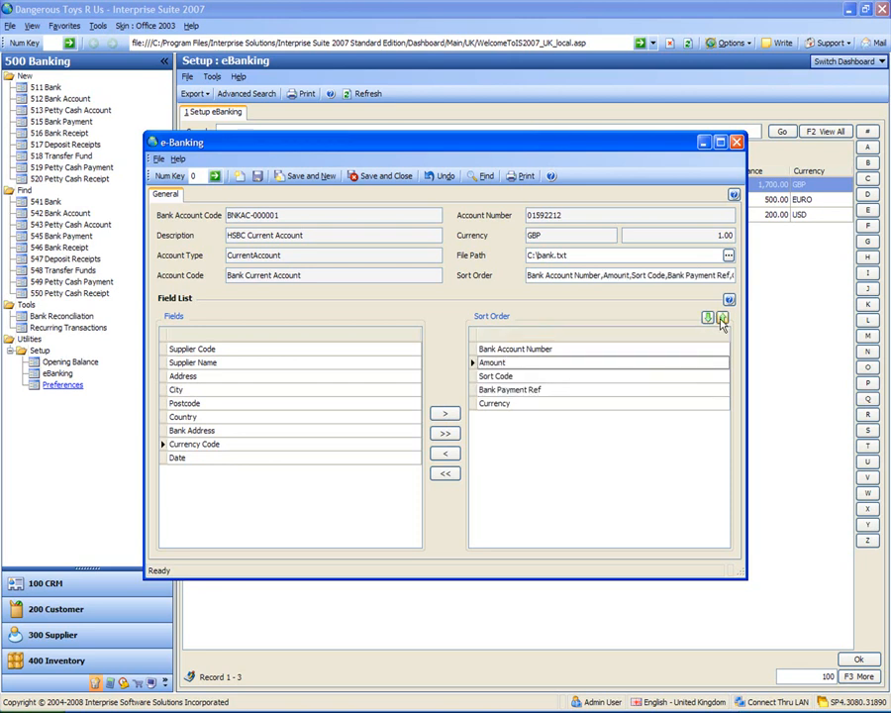
click(722, 318)
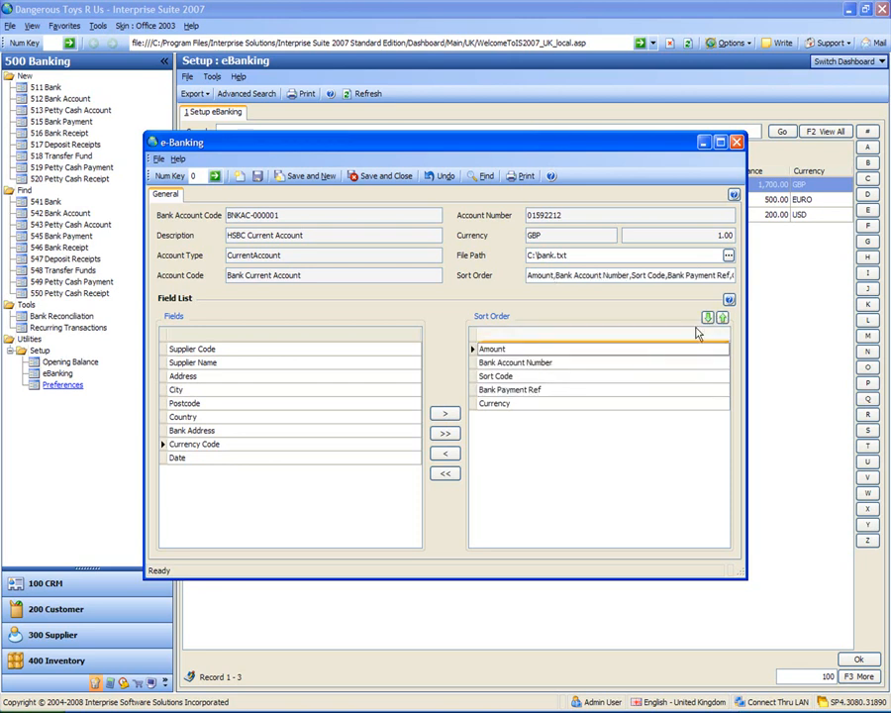
click(619, 406)
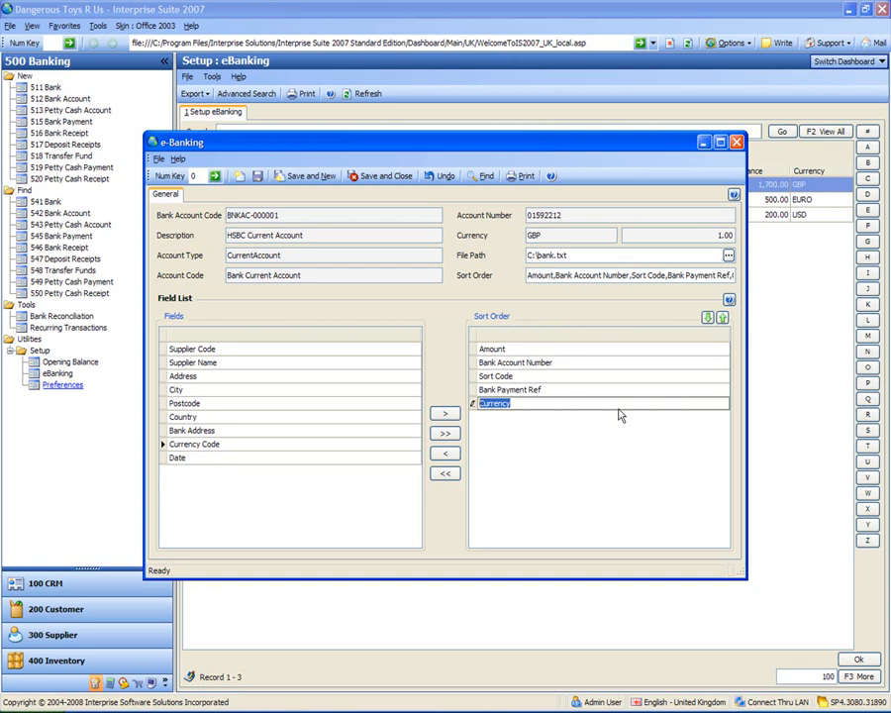
click(723, 318)
click(723, 319)
click(723, 319)
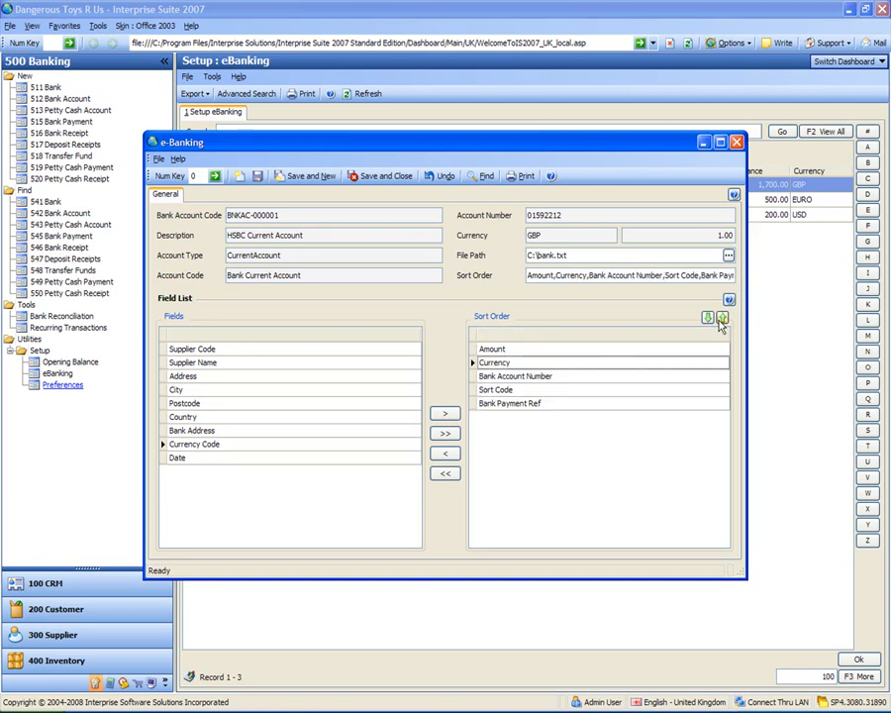
click(639, 390)
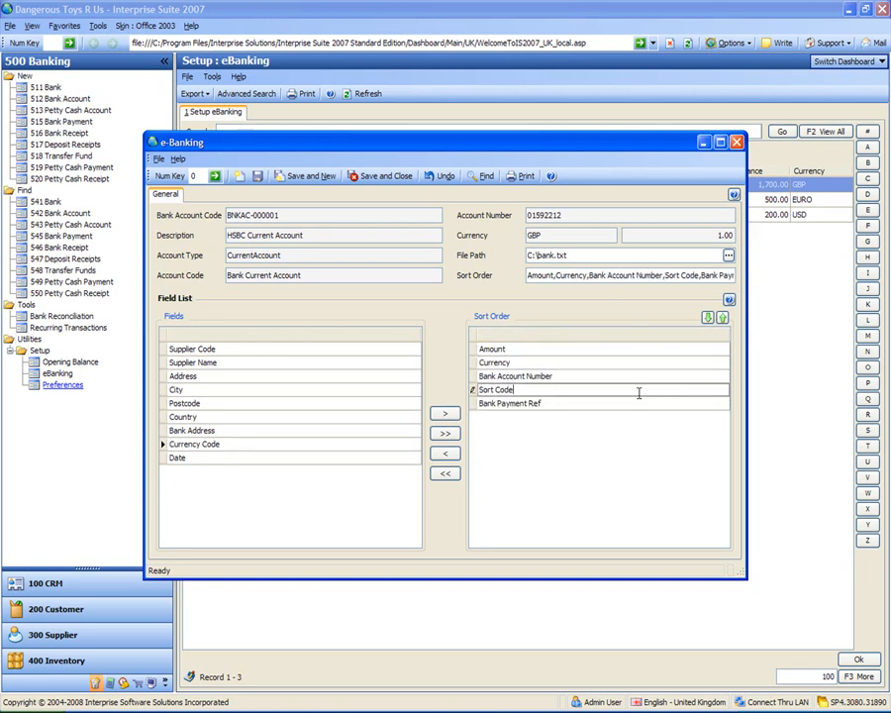
click(723, 318)
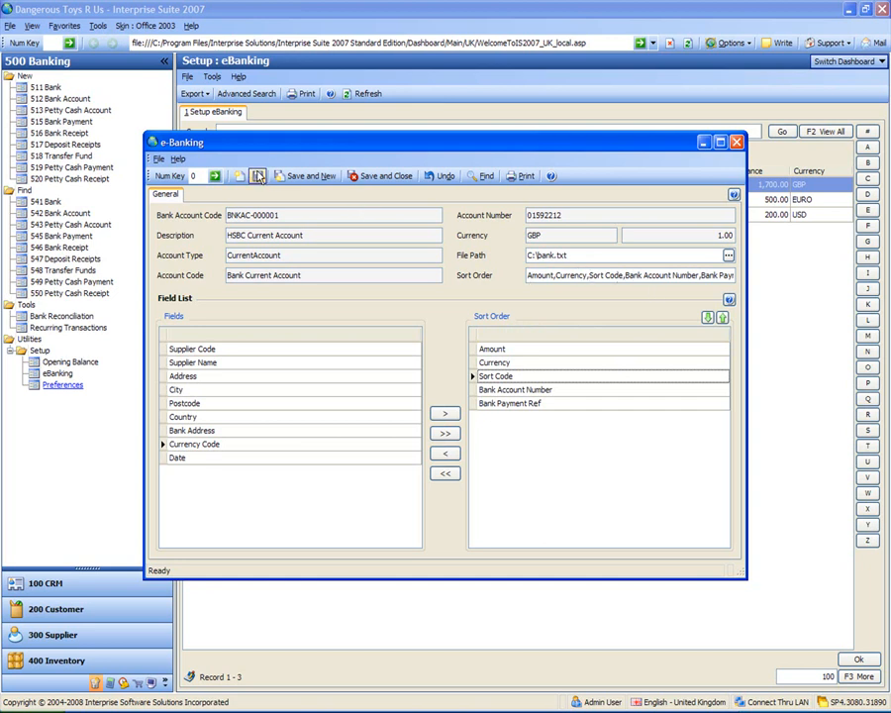
click(386, 176)
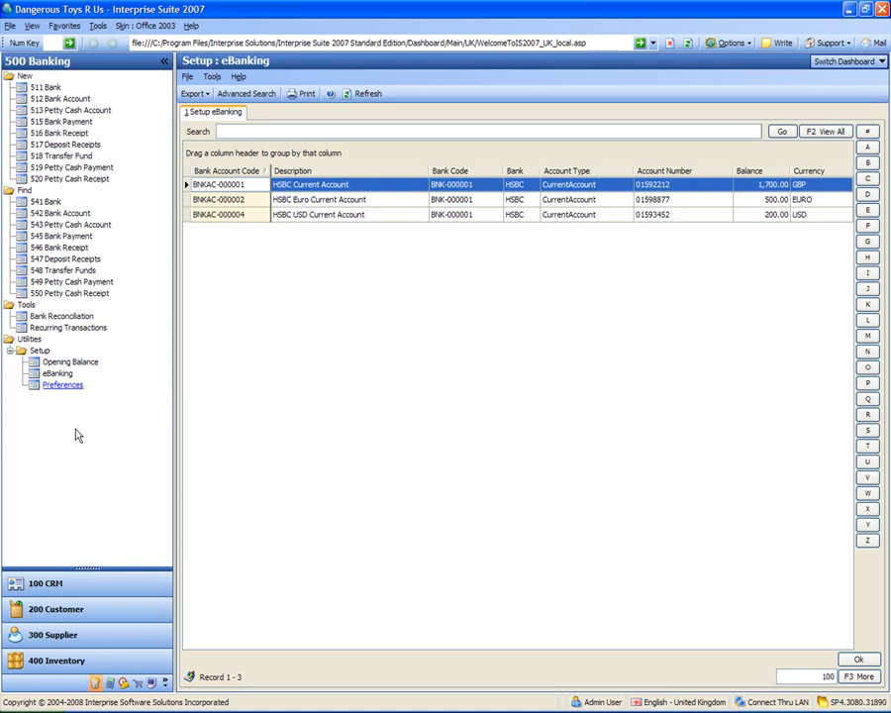
Open the bank reconciliation for the HSBC Current Account, BNKAC-000001, and set its statement date to 31/12/2007
click(56, 319)
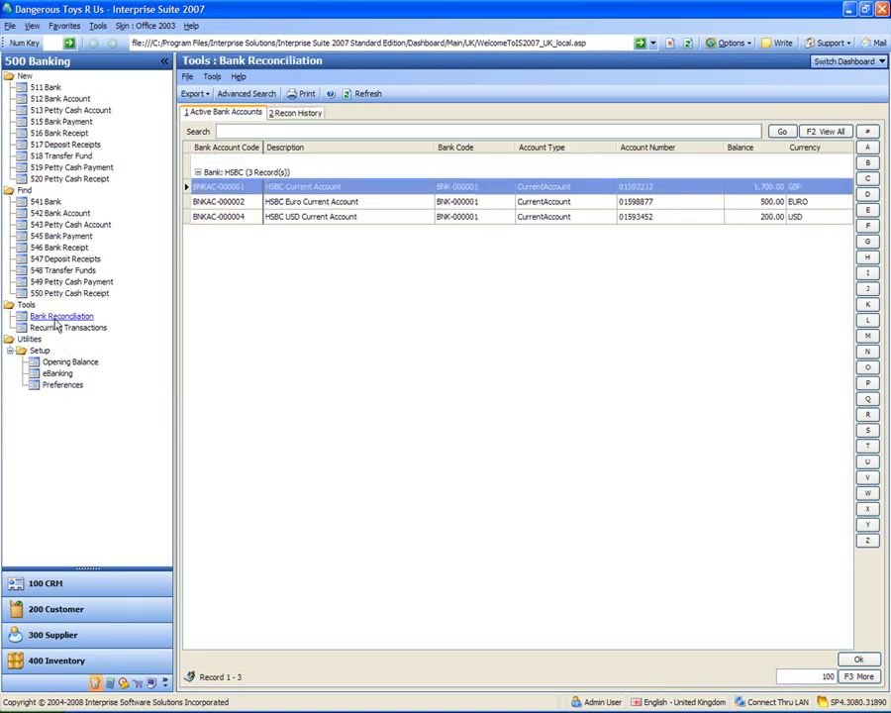
click(226, 187)
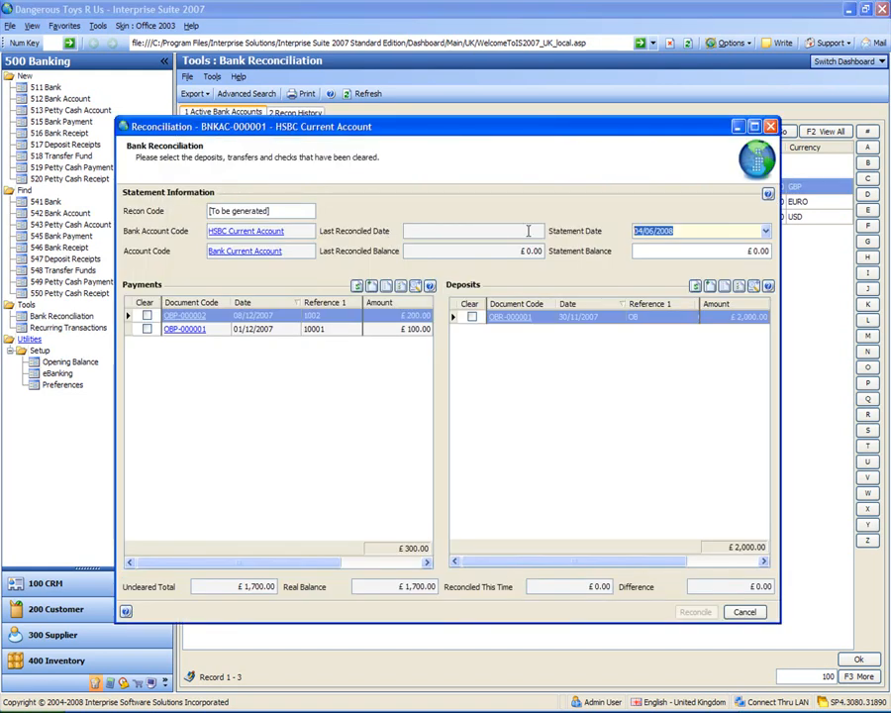
click(767, 232)
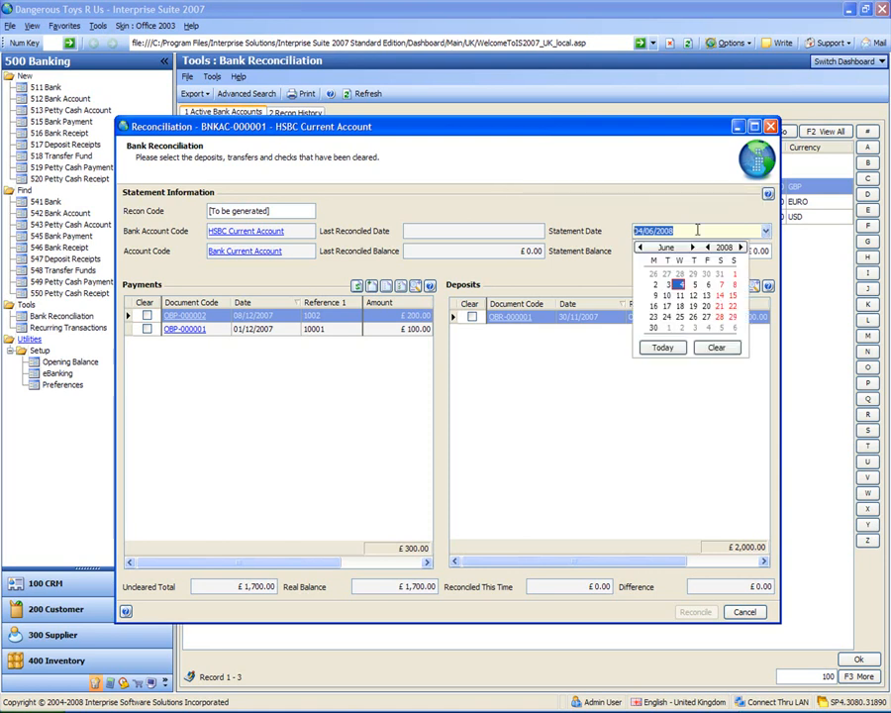
click(641, 248)
click(640, 248)
click(640, 248)
click(640, 248)
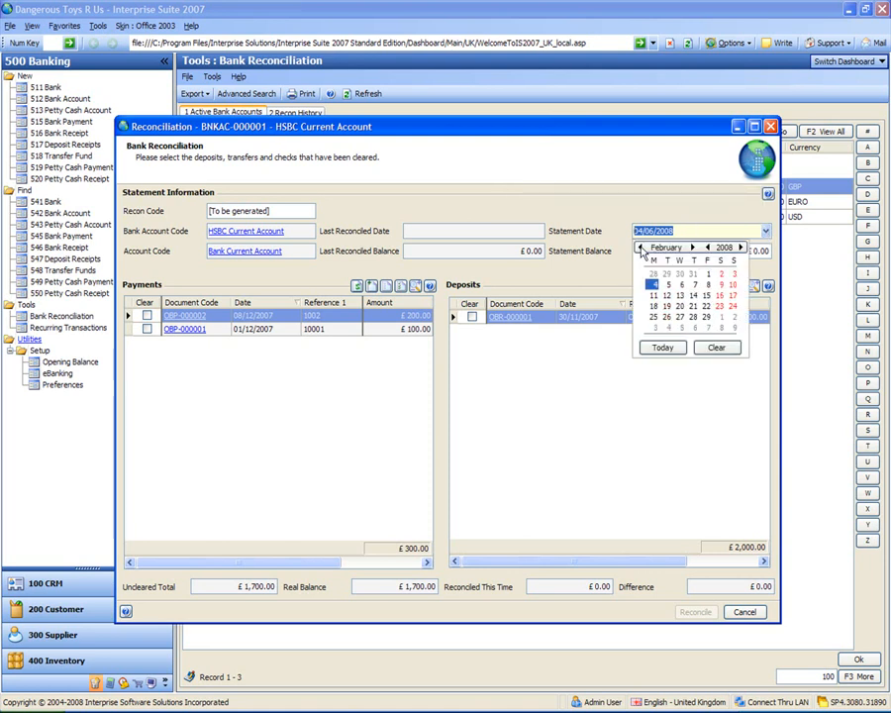
click(640, 248)
click(641, 247)
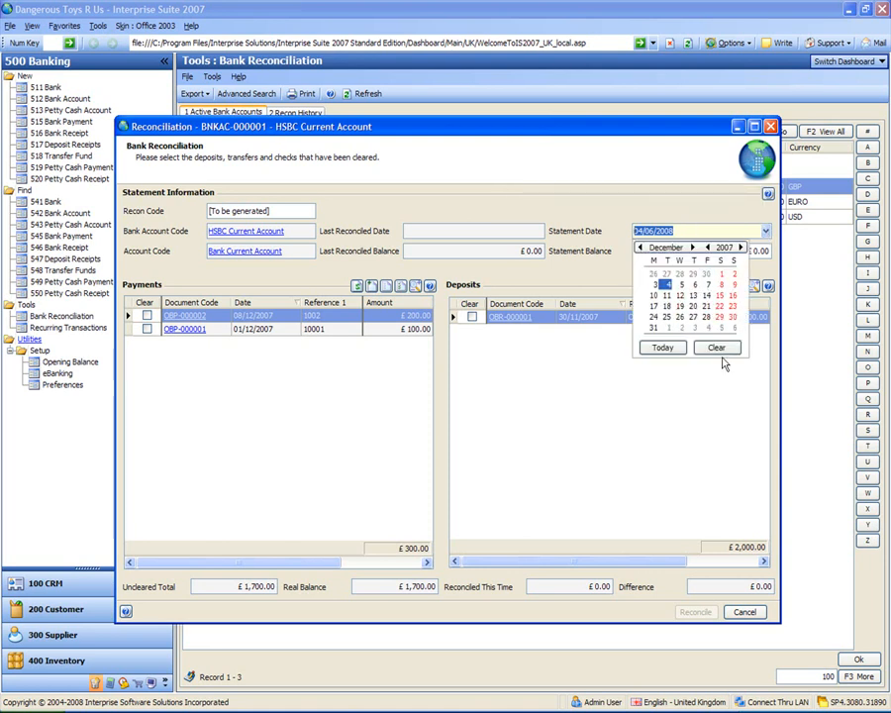
click(653, 331)
Reconcile the account to a statement balance of £2,000.00 with the 30/11/2007 opening balance deposit marked as cleared
click(719, 249)
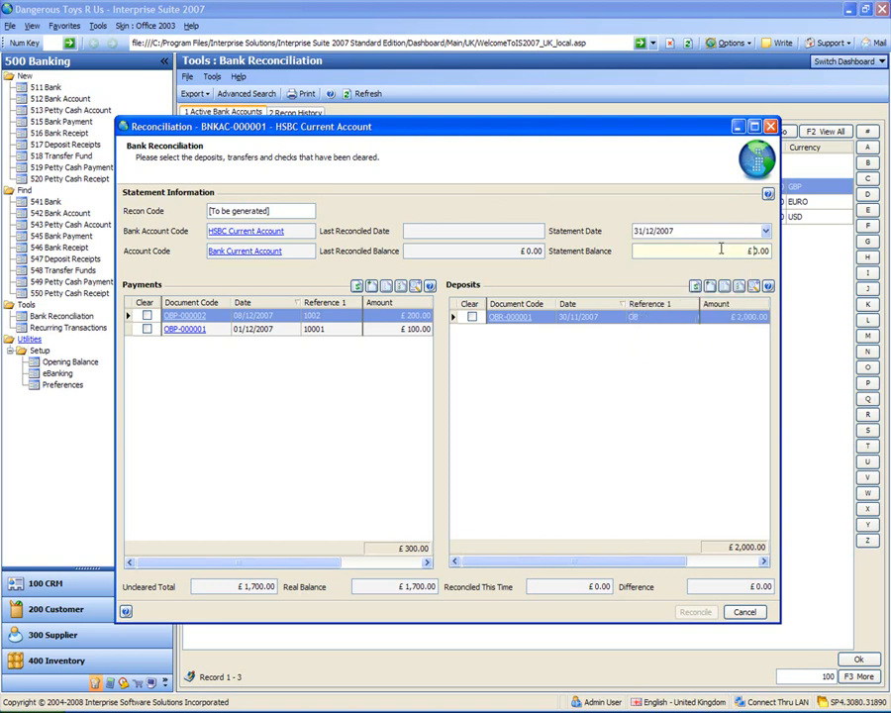
double_click(722, 250)
text(2000)
key(Tab)
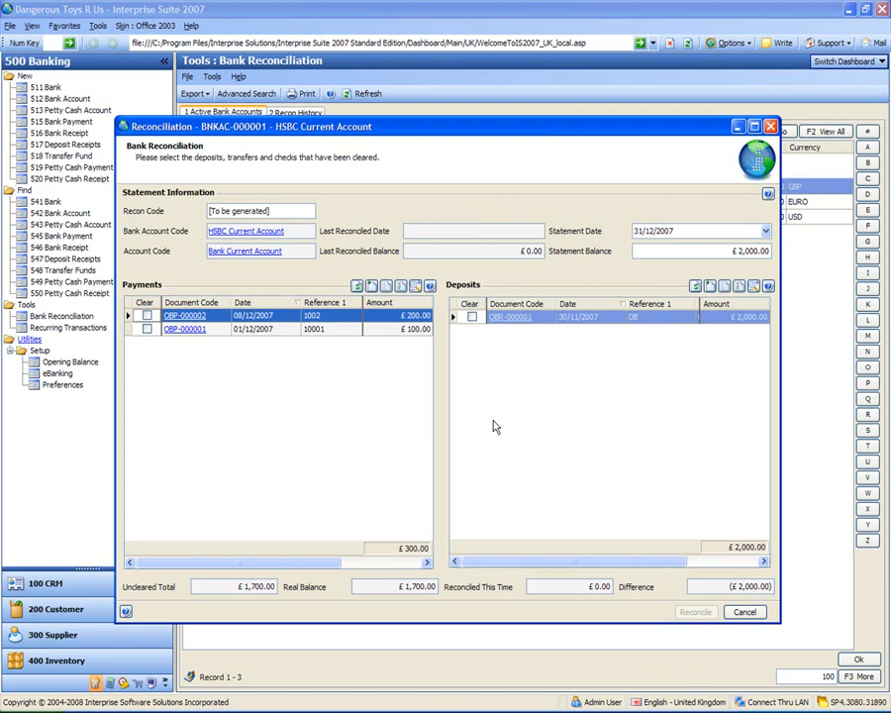
click(472, 317)
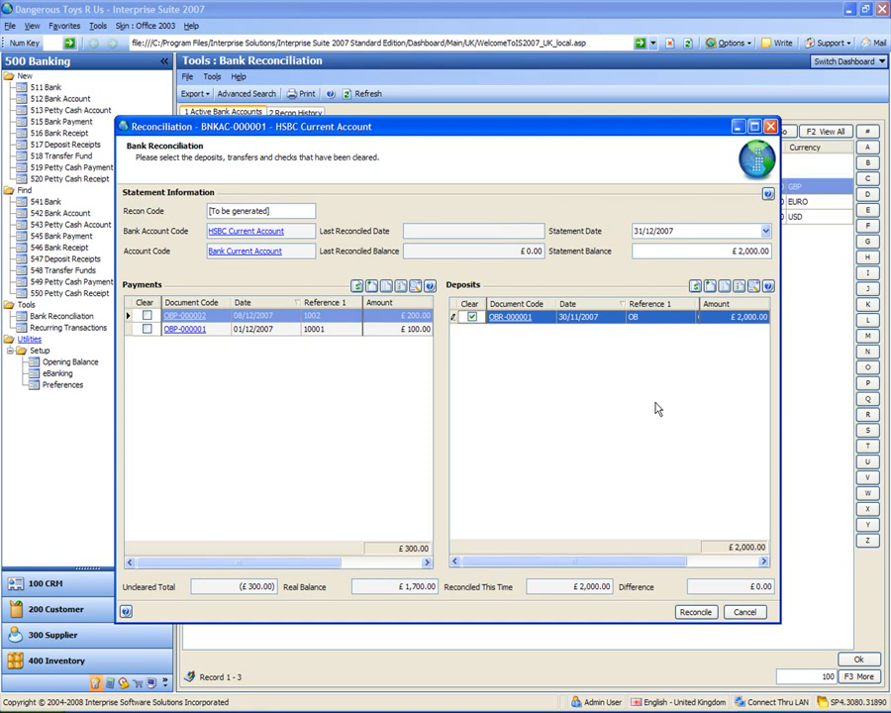
click(695, 612)
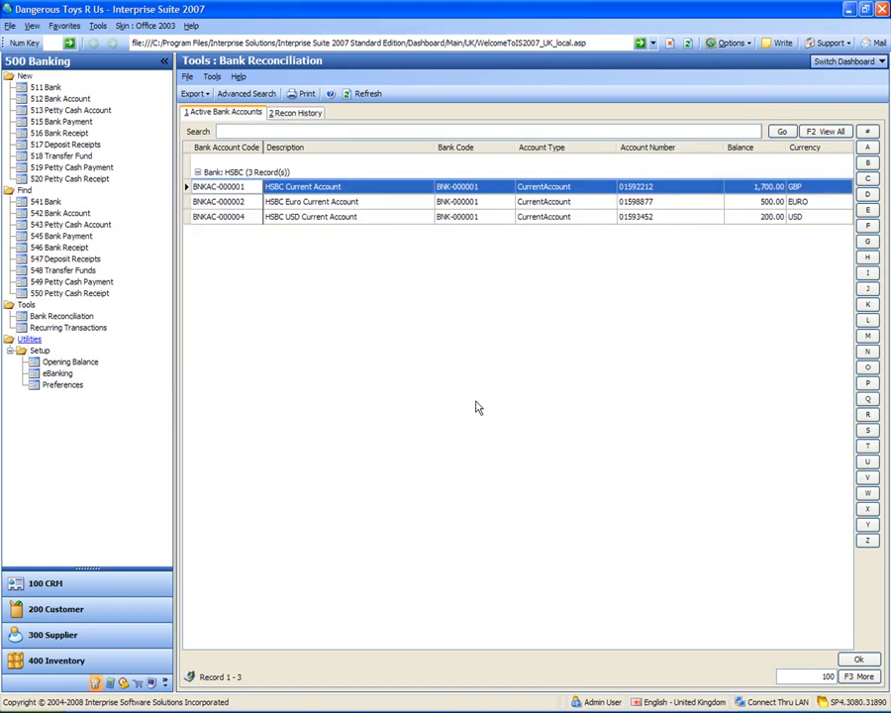
Review the HSBC Current Account's 31/12/2007 reconciliation in the reconciliation history and close it
click(295, 114)
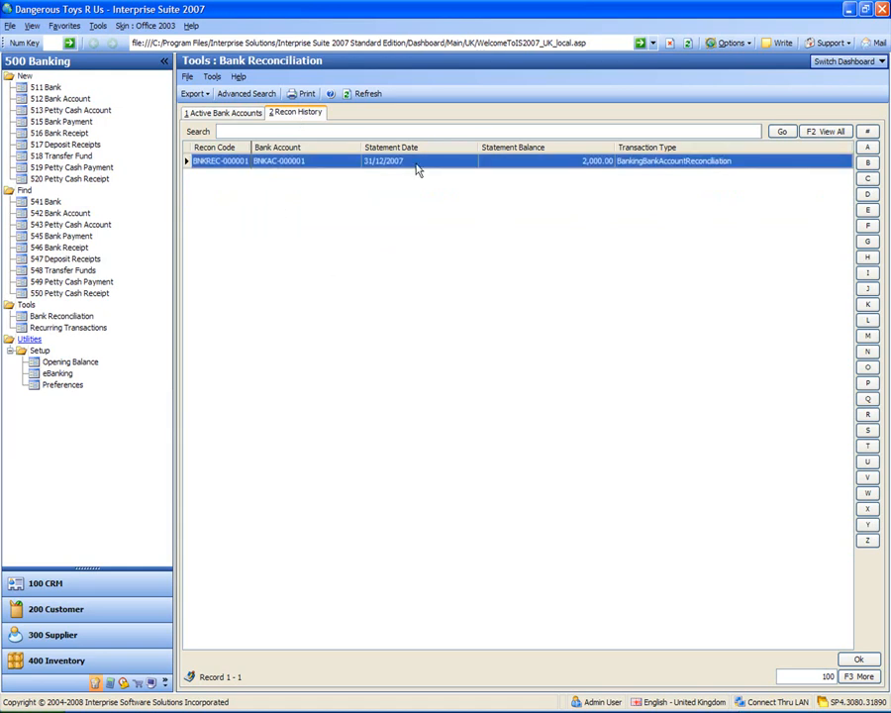
double_click(241, 159)
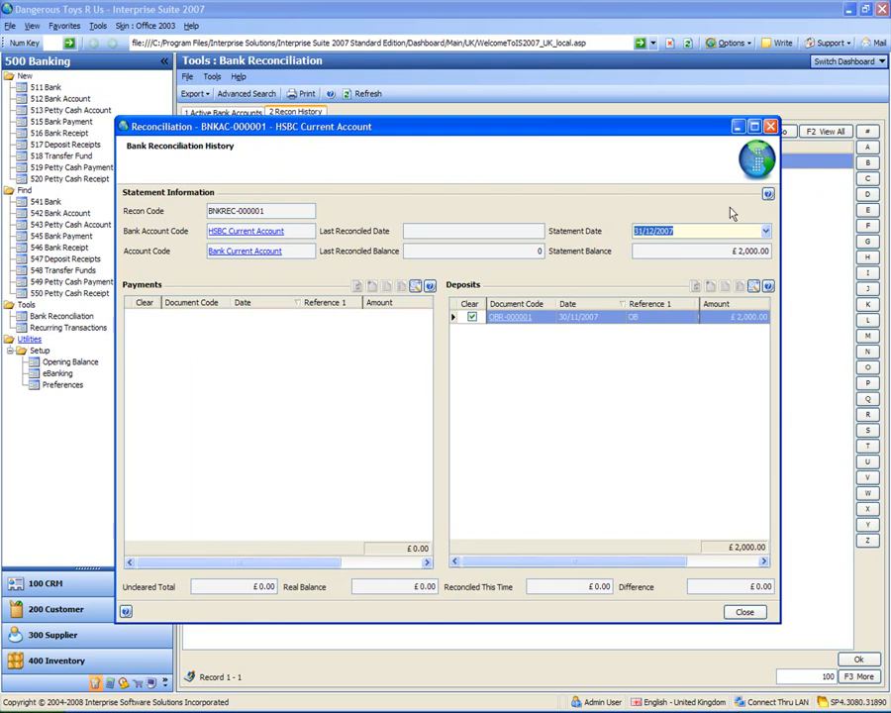
click(771, 127)
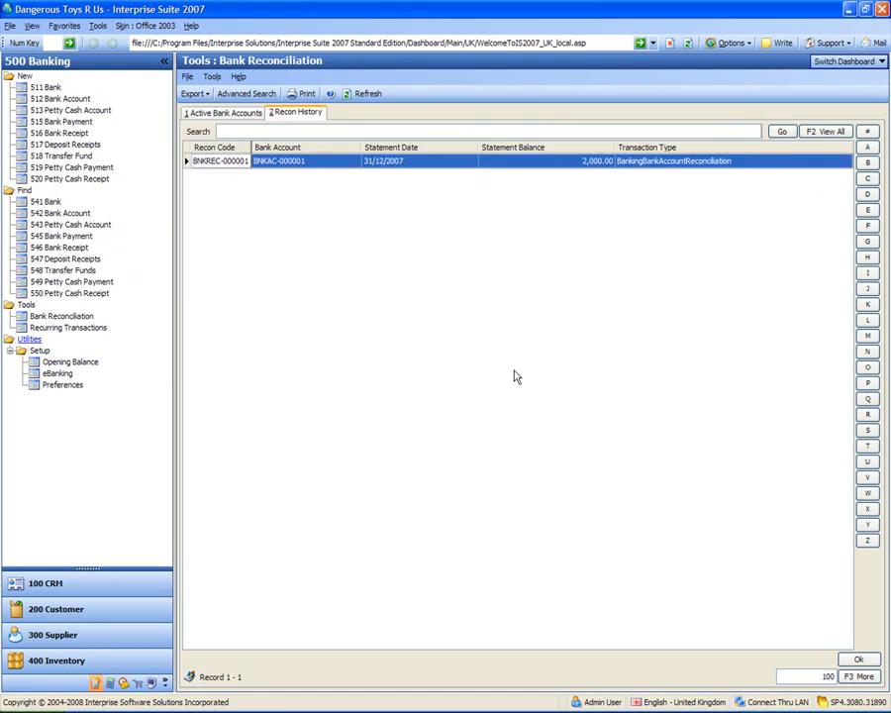